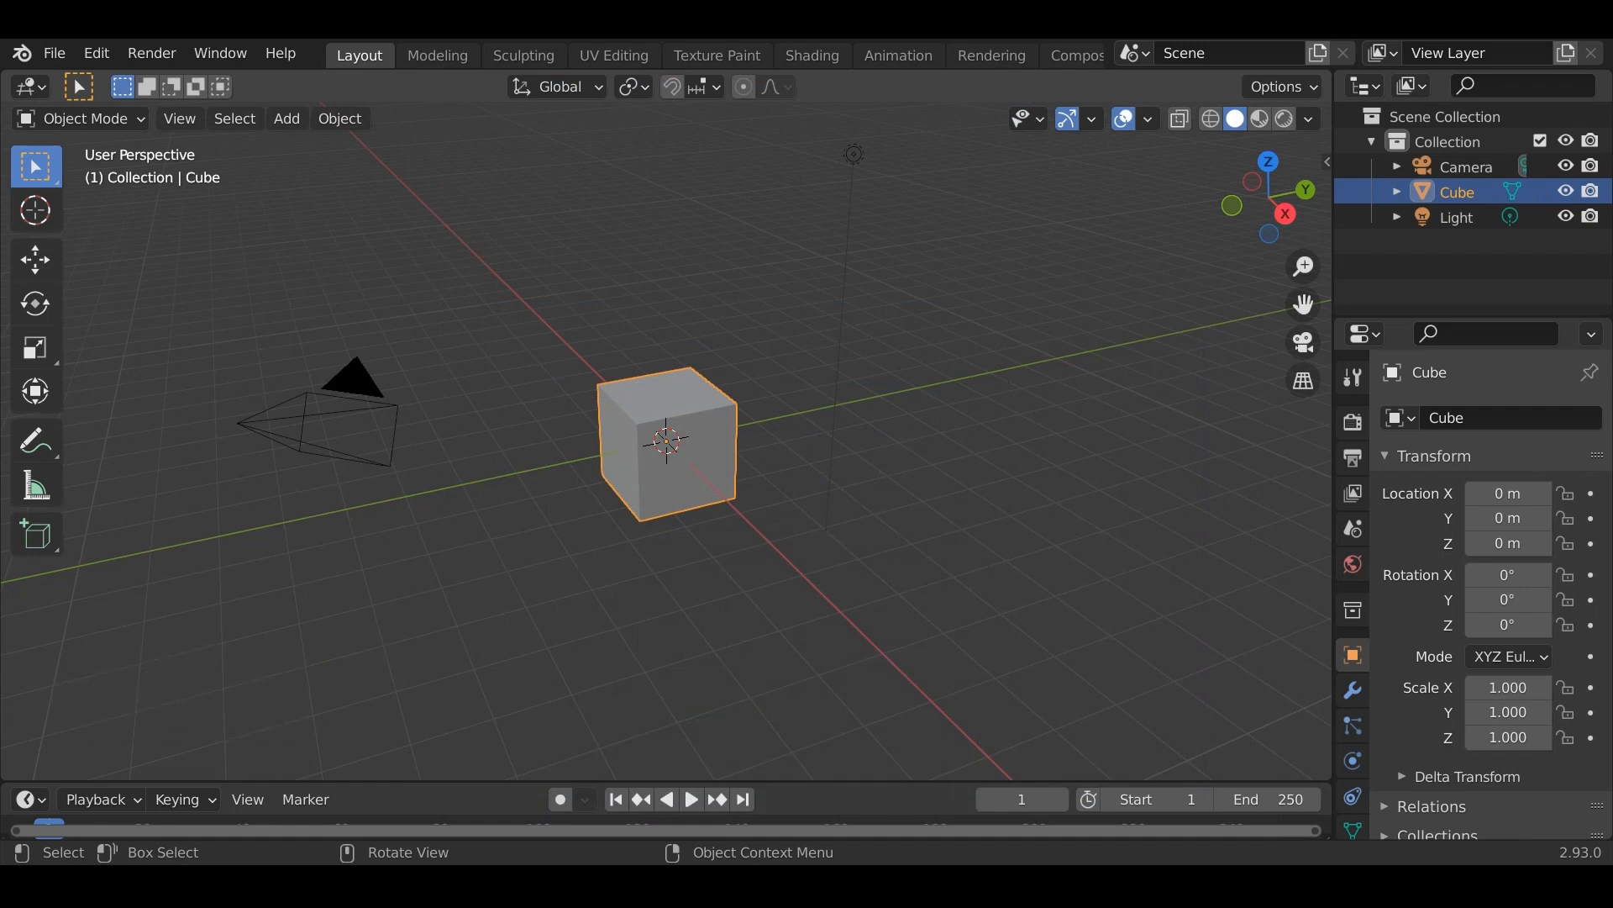
Delete the default cube and add a UV sphere mesh at the scene's origin
key("x")
key("Return")
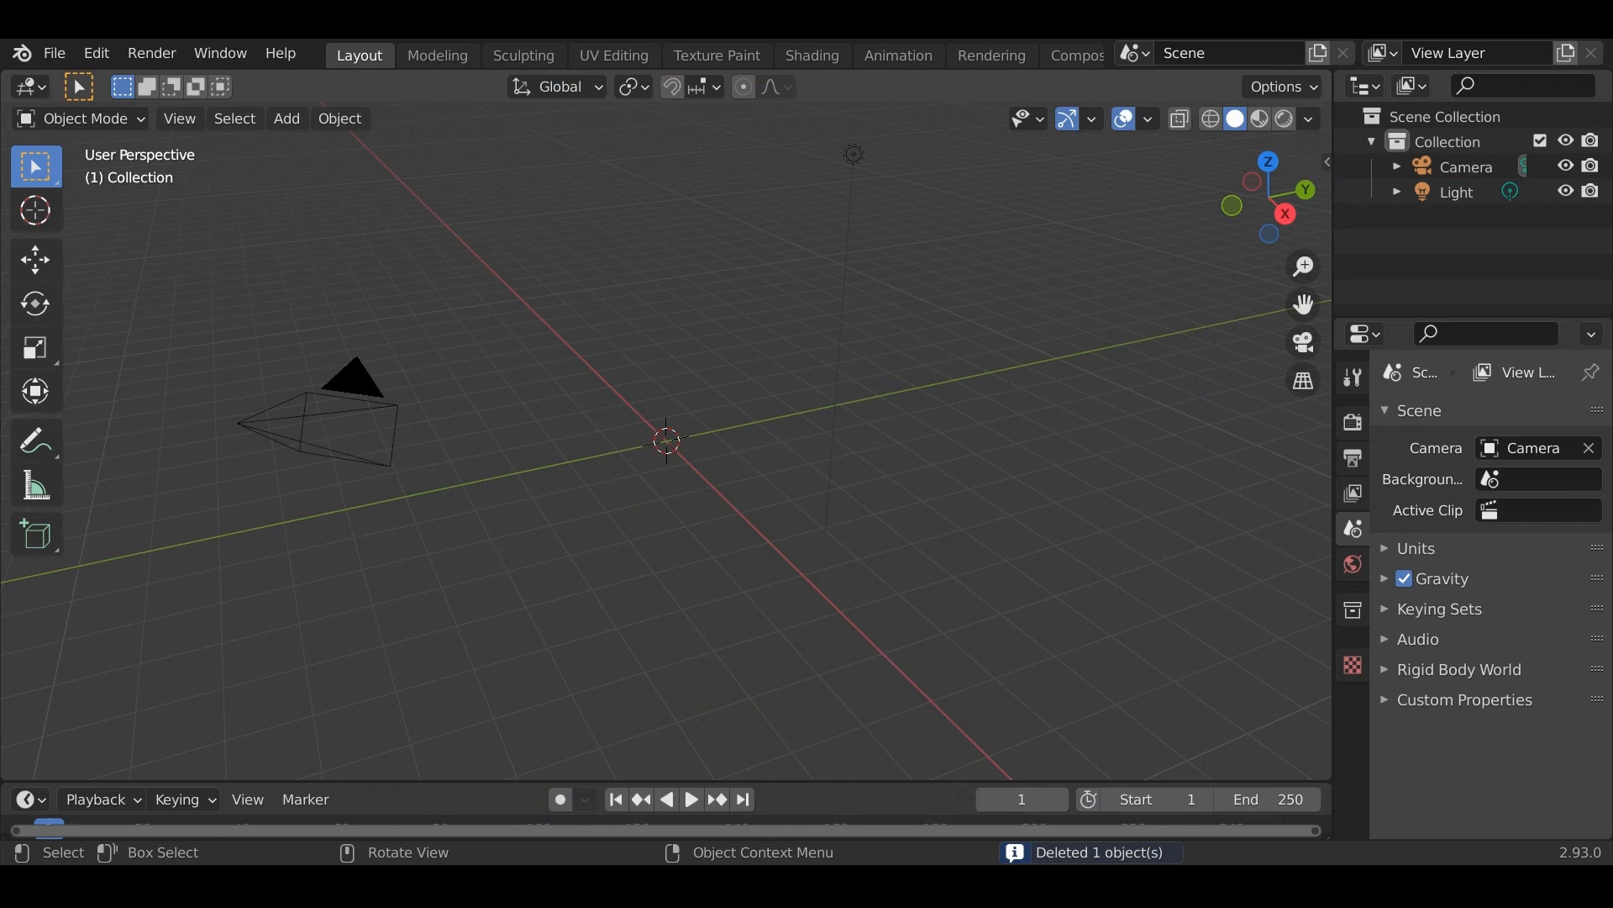
key("shift+a")
key("Escape")
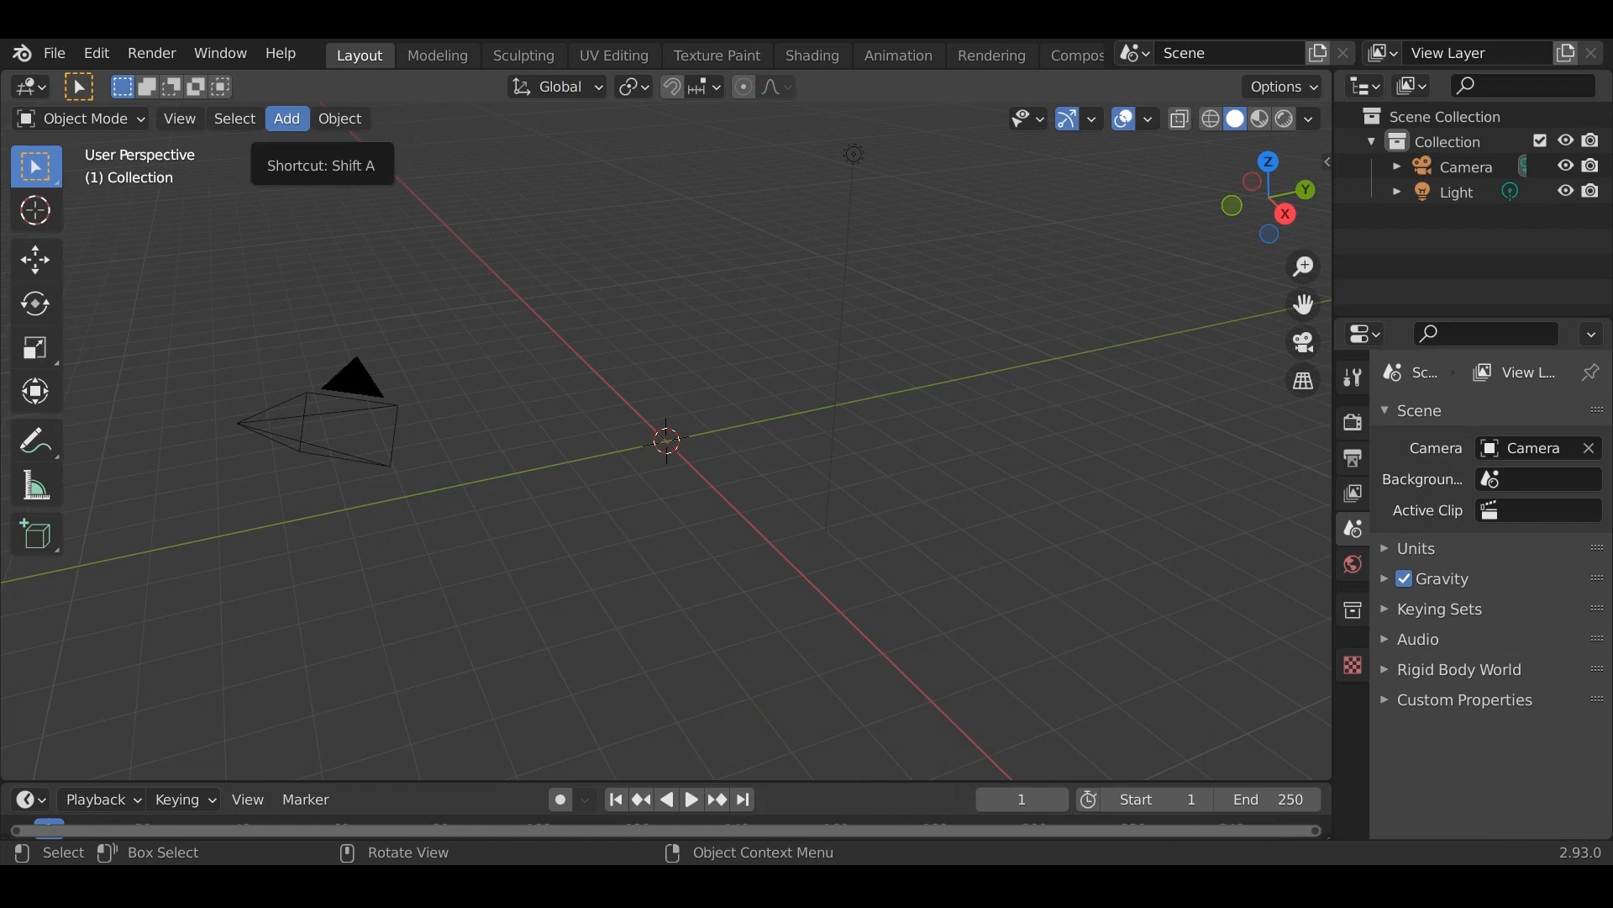
left_click(287, 119)
mouse_move(353, 148)
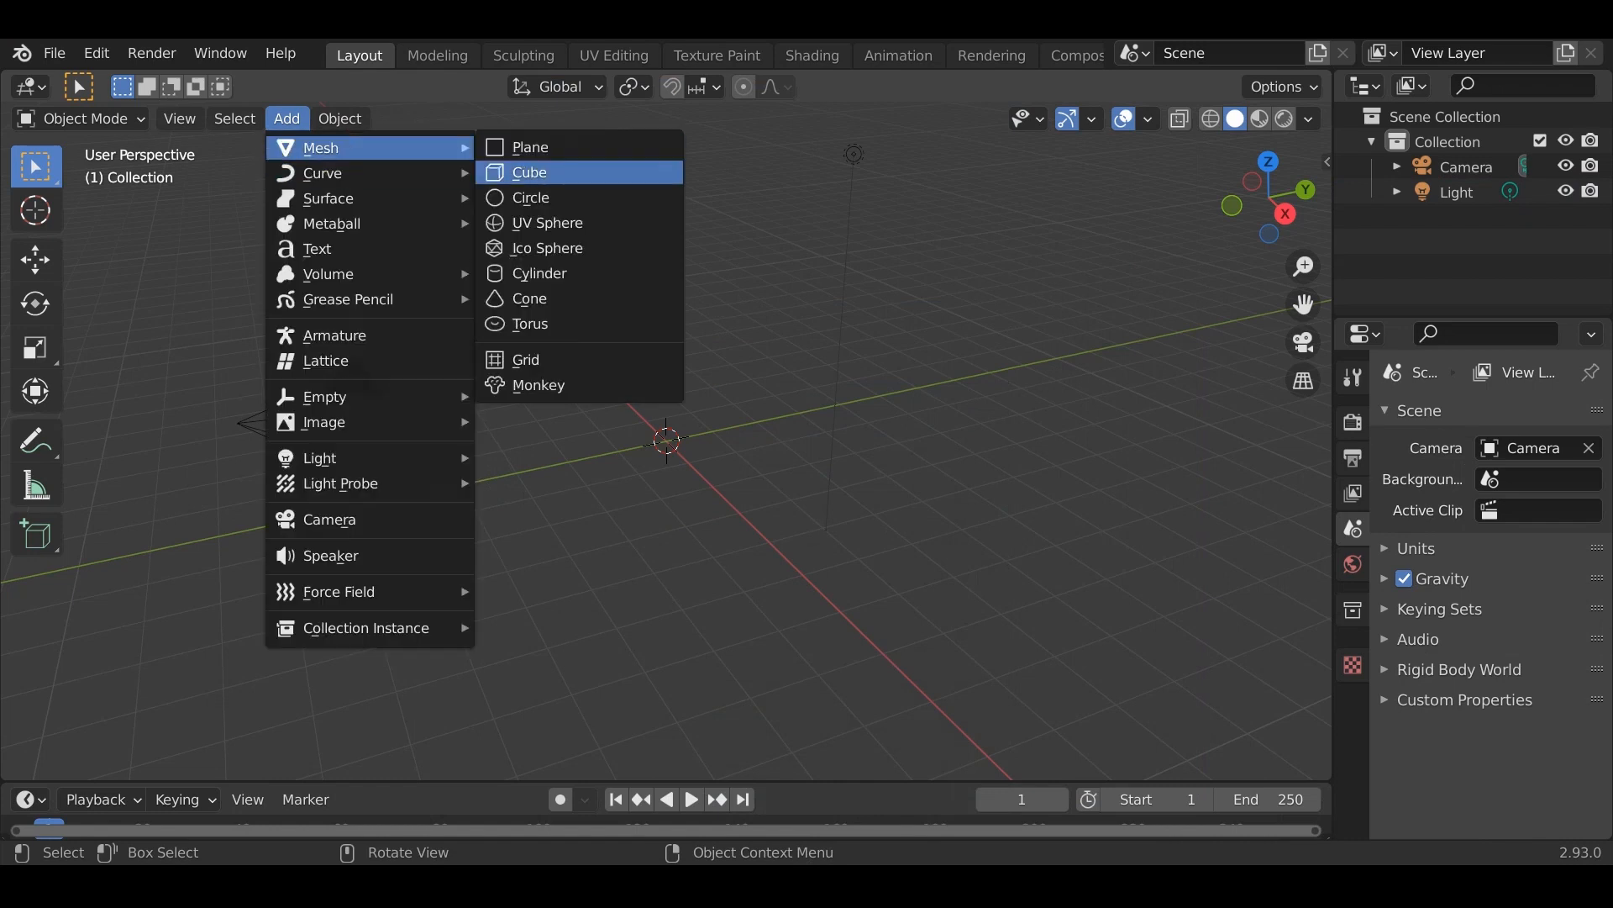
left_click(538, 222)
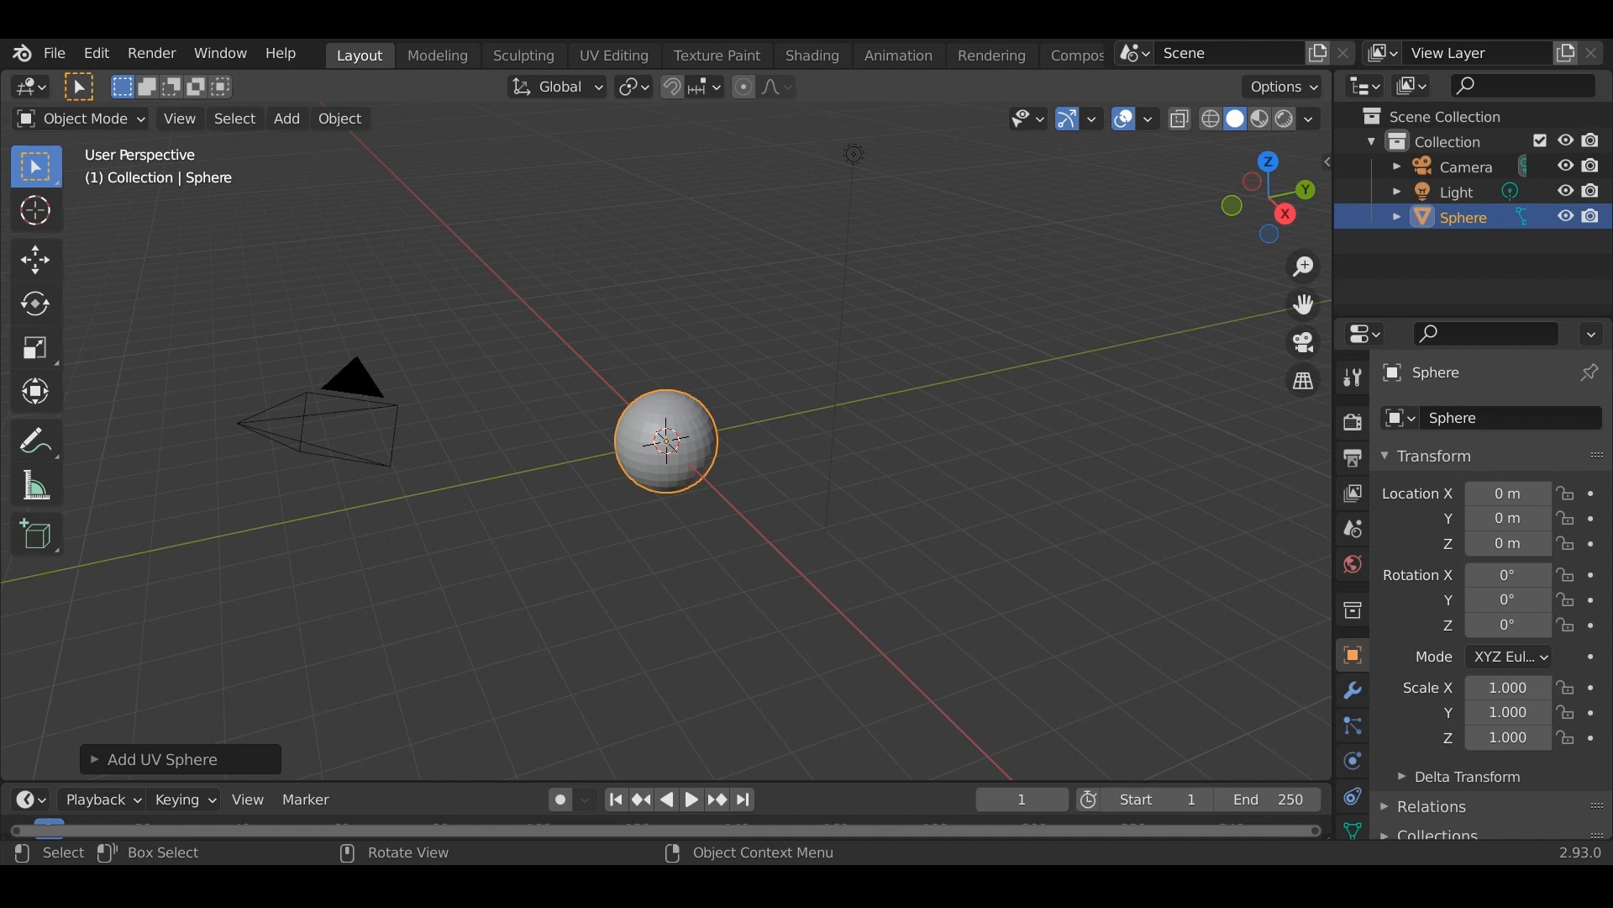
Enter Edit Mode on the sphere and subdivide its entire mesh once
key("Tab")
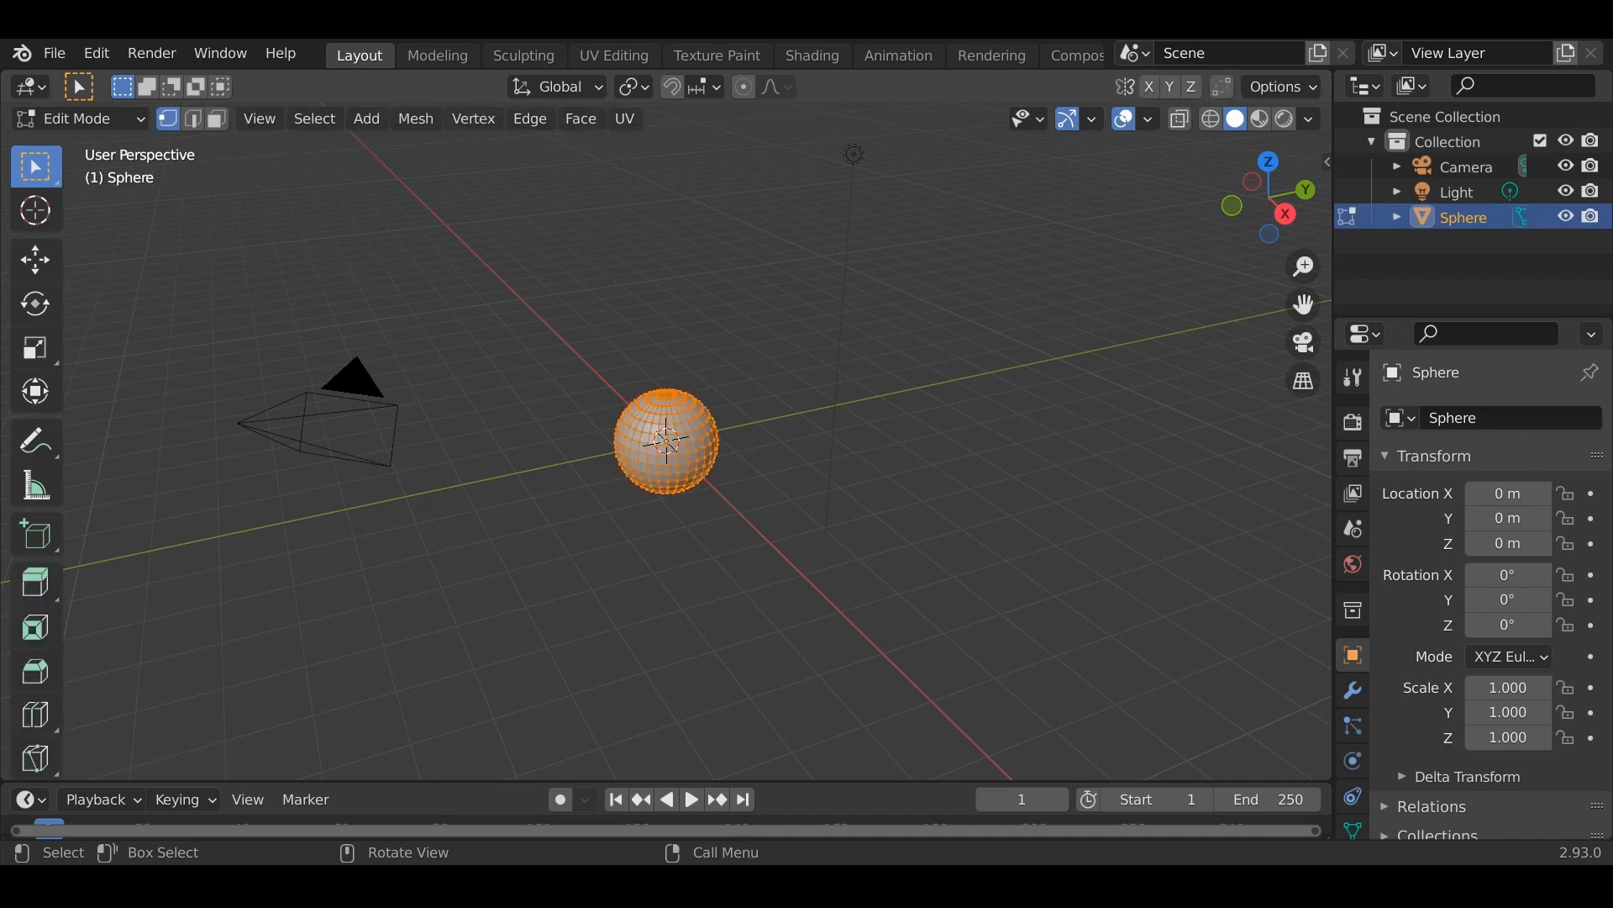
right_click(667, 439)
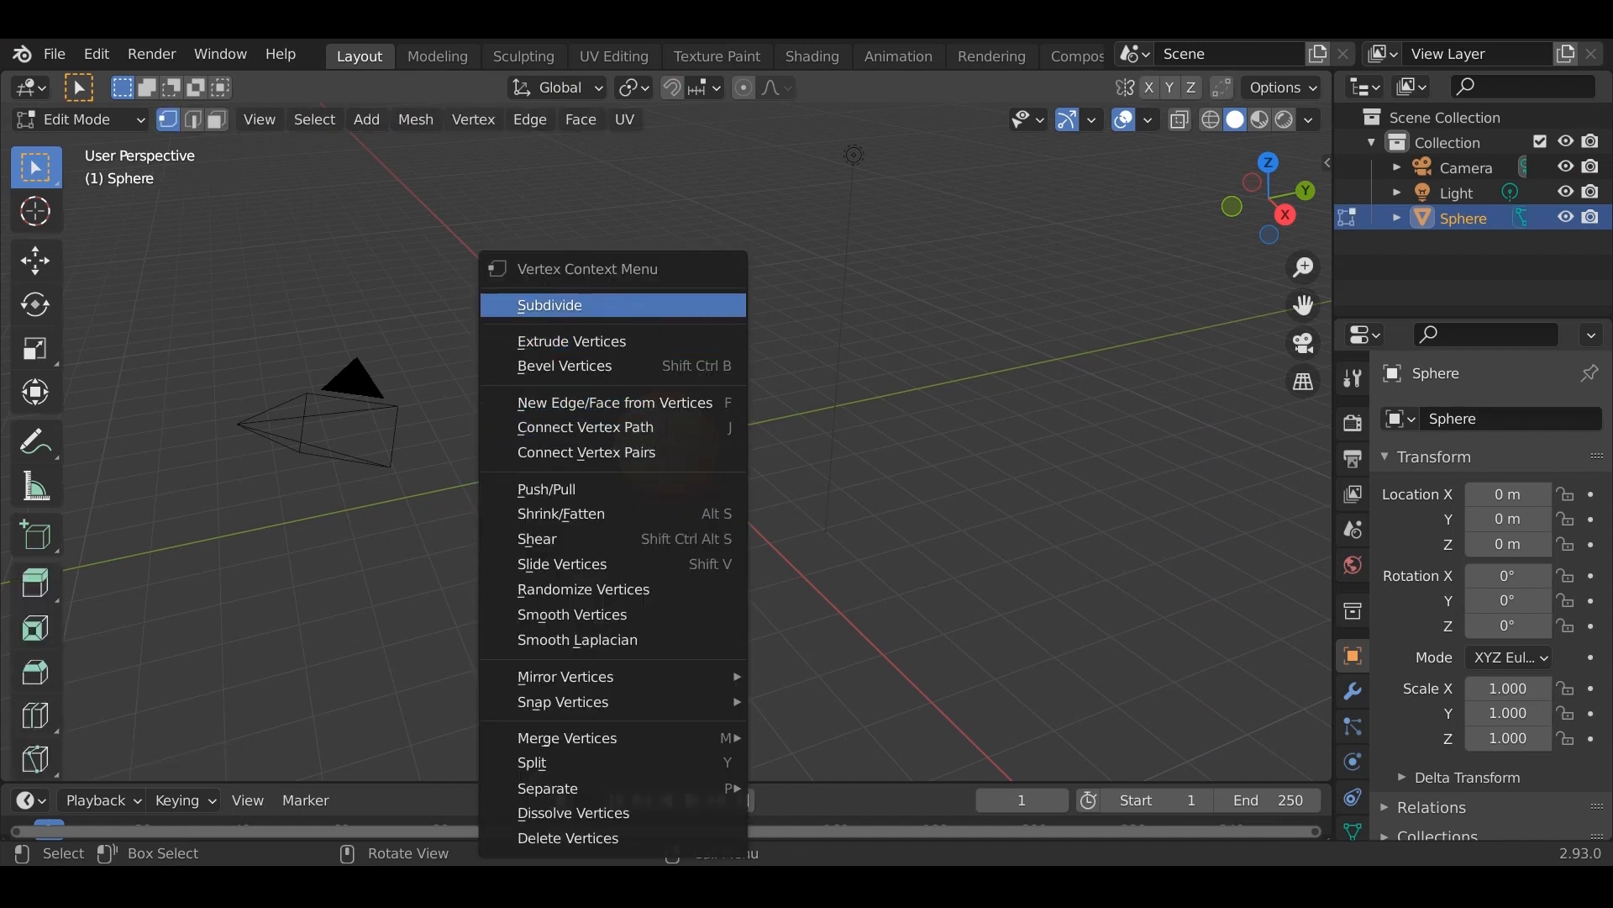
left_click(638, 305)
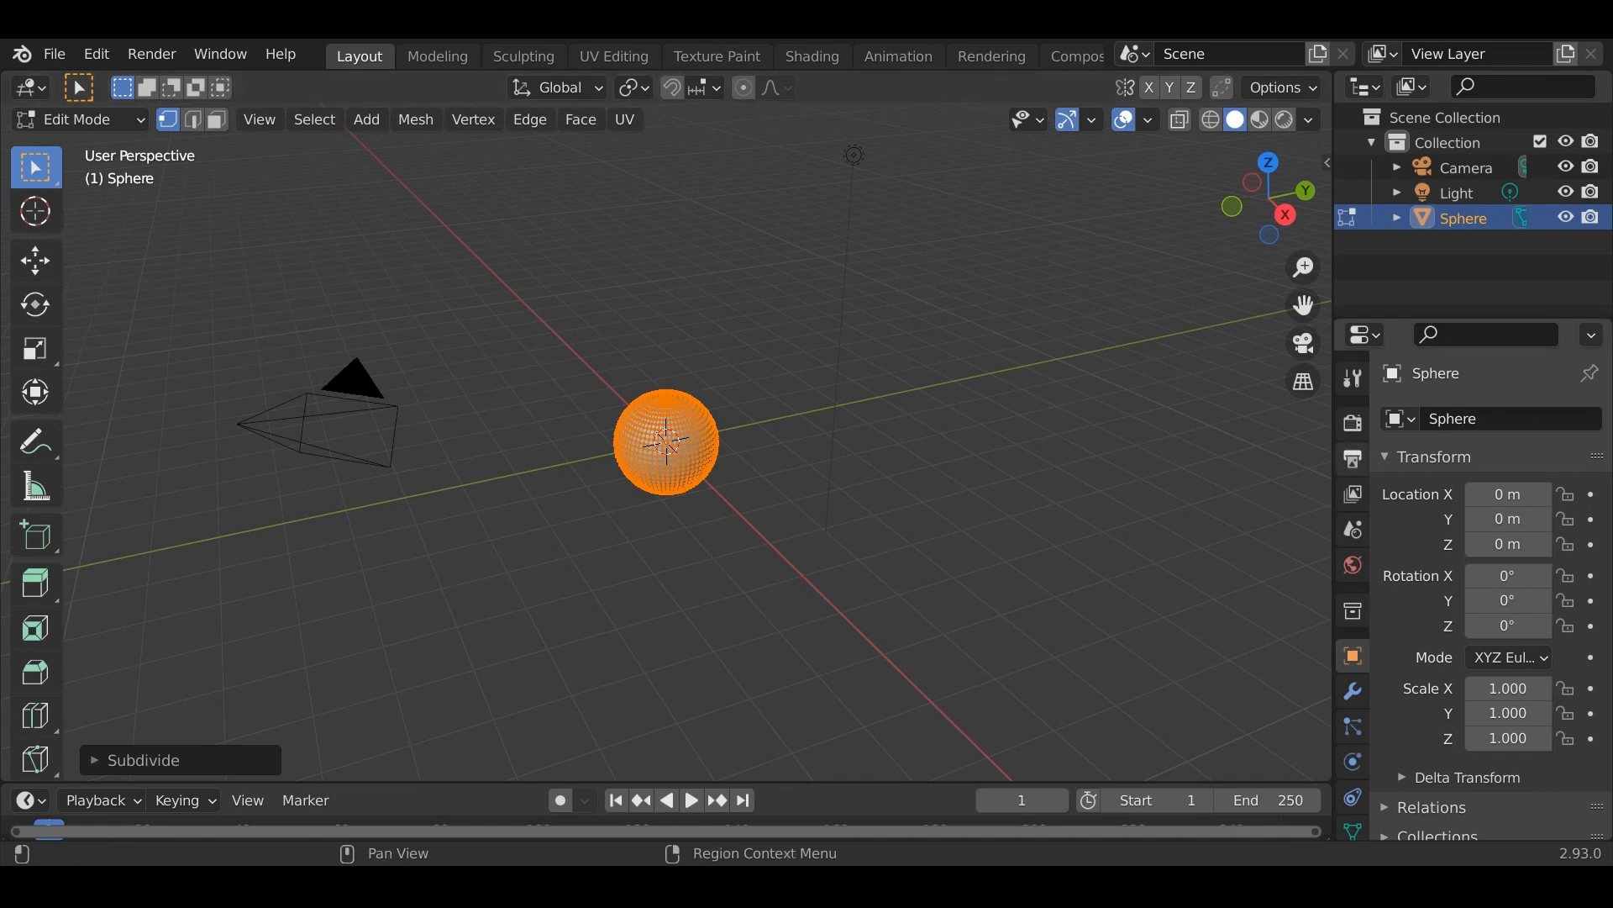
Add a Vertex Weight Edit modifier to the sphere
left_click(1353, 692)
left_click(1492, 419)
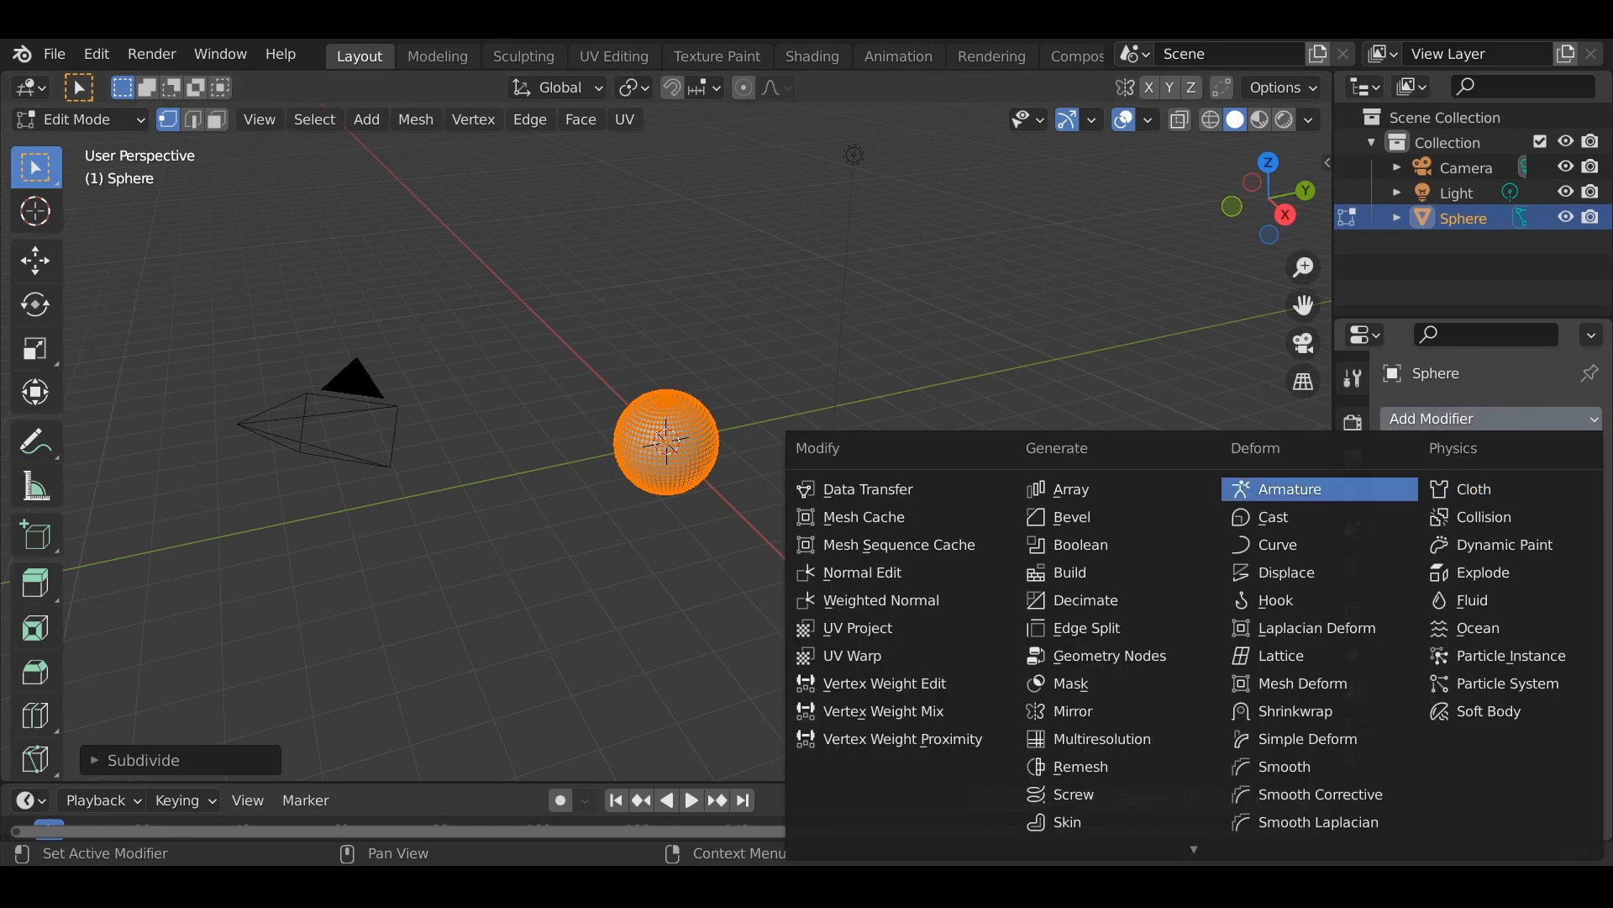
left_click(882, 683)
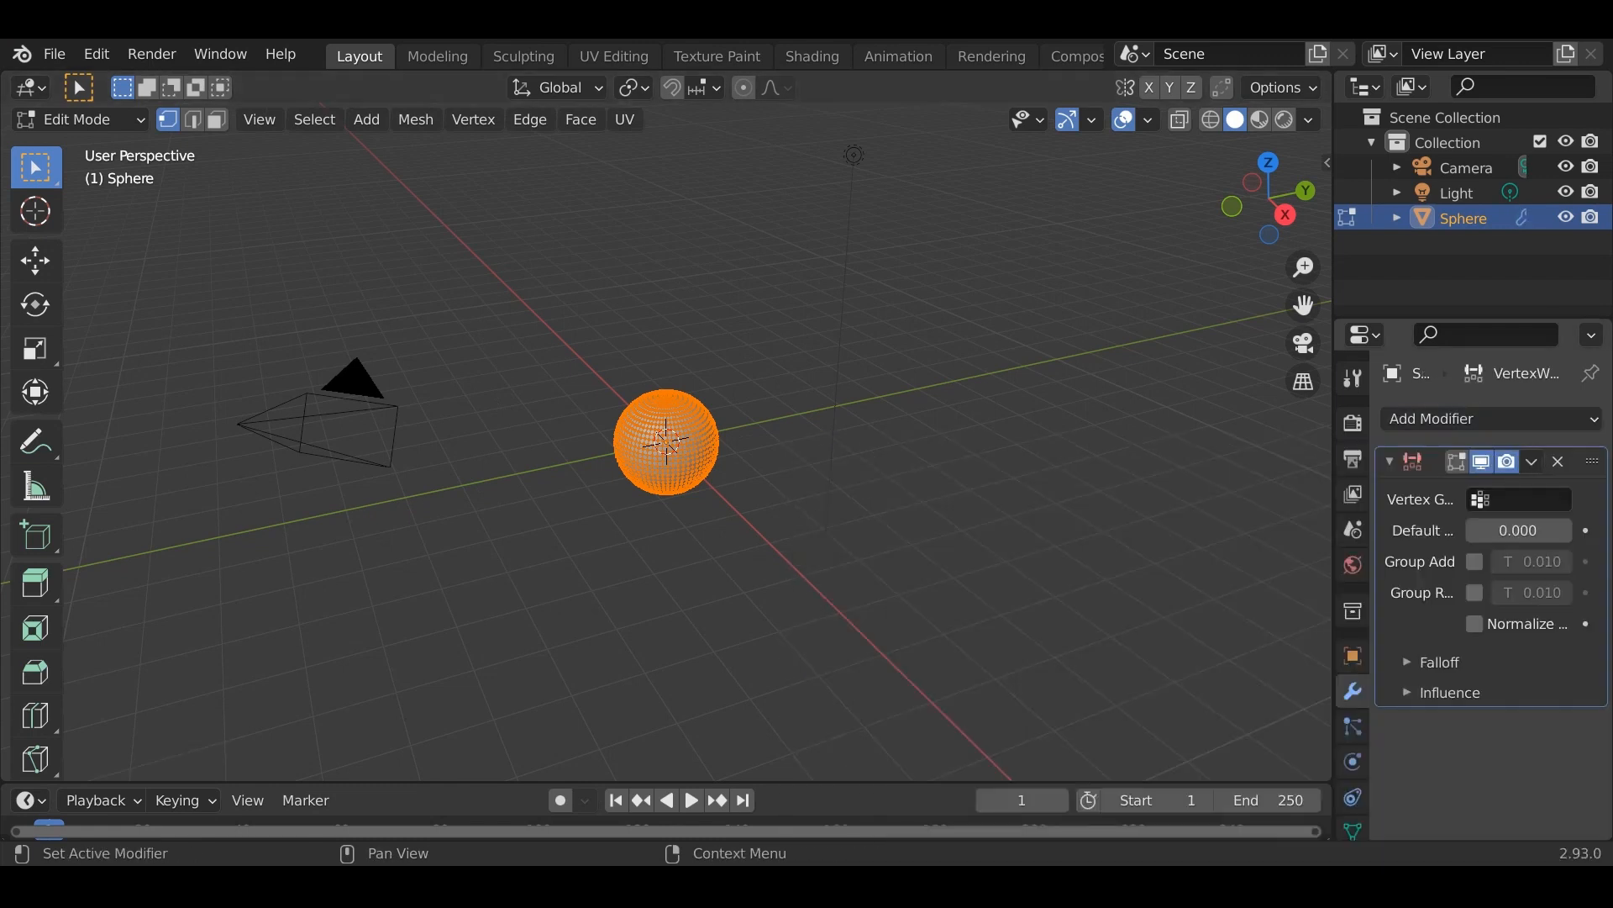
Create a new vertex group on the sphere and assign it to the Vertex Weight Edit modifier
left_click(1521, 499)
left_click(1353, 831)
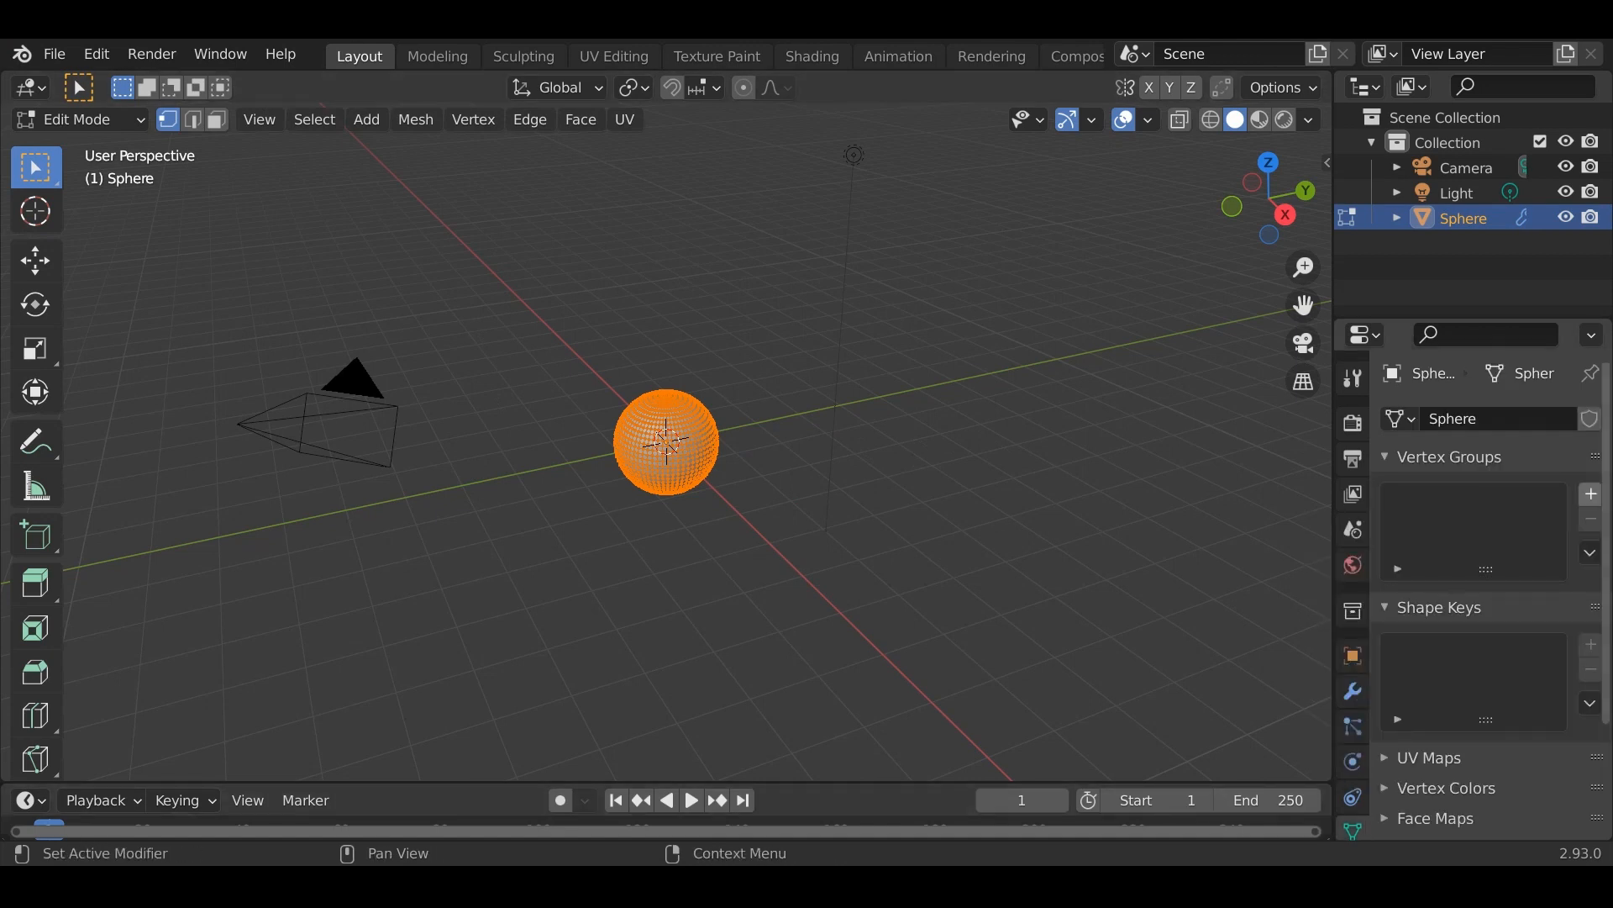
left_click(1591, 494)
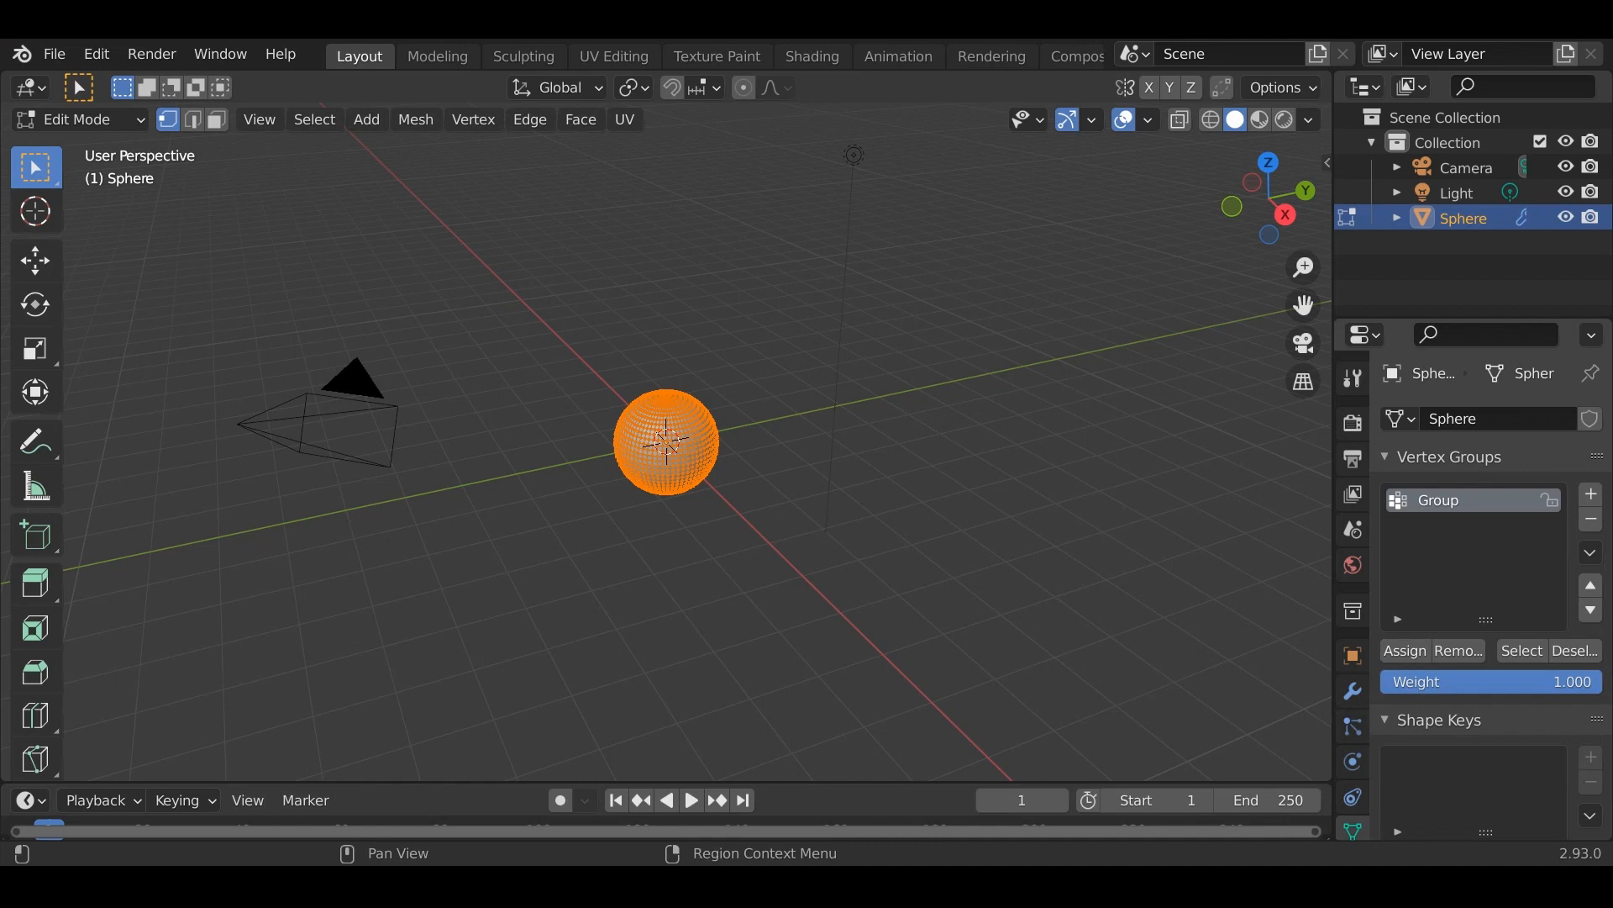
left_click(1353, 690)
left_click(1521, 499)
left_click(1429, 537)
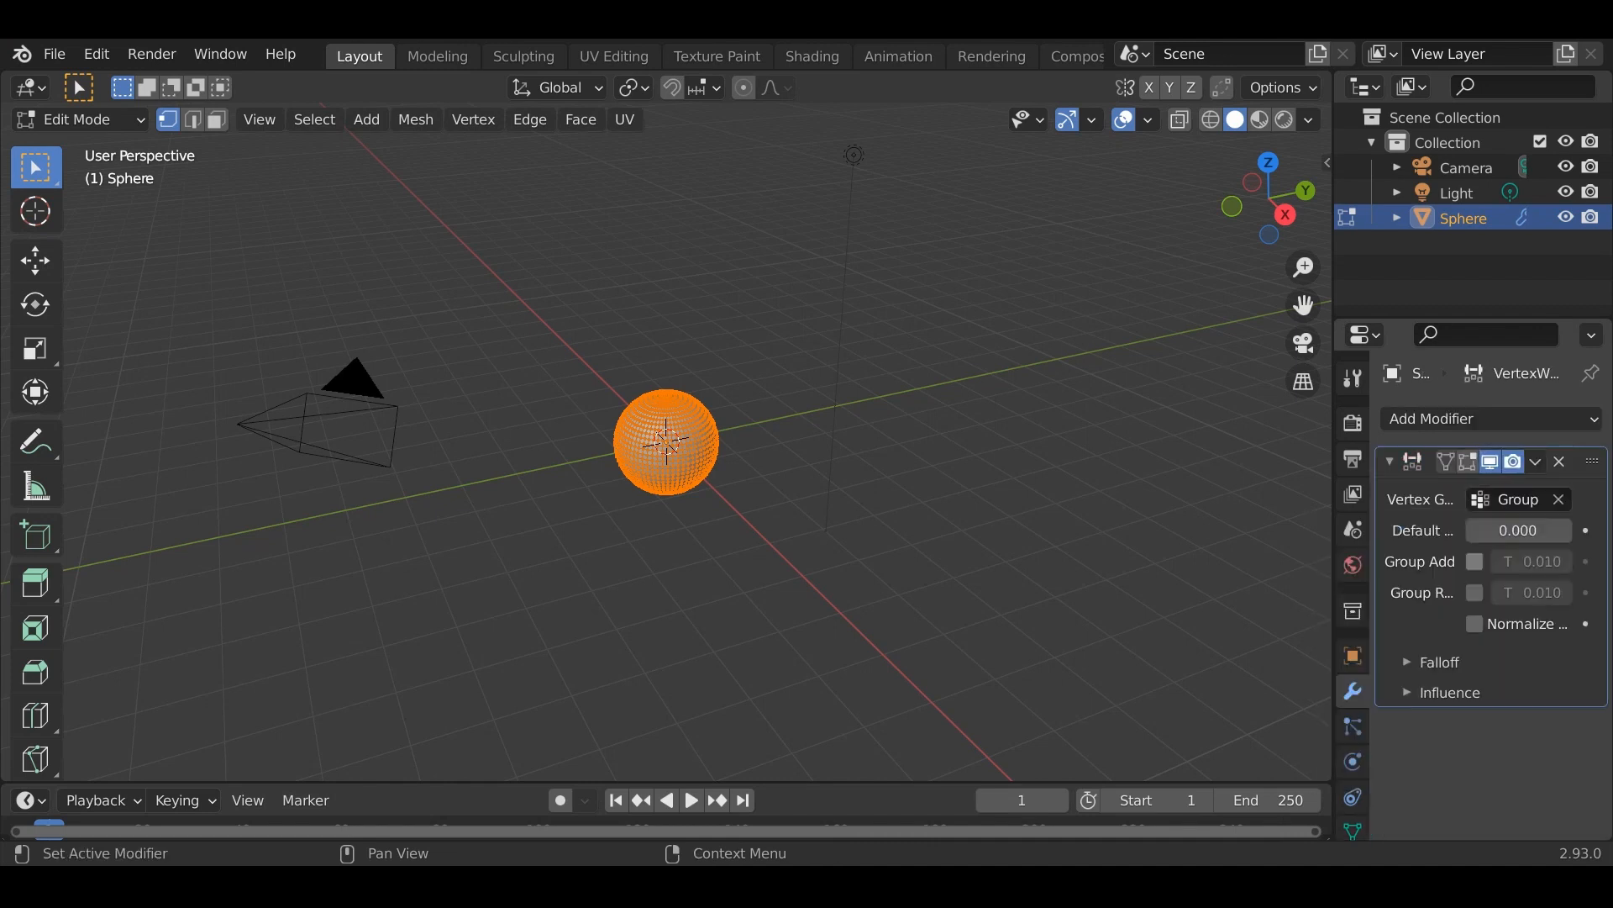
Set the weight modifier's falloff to Custom Curve and invert the curve so it descends from about 1 at the start to about 0 at the end
left_click(1433, 662)
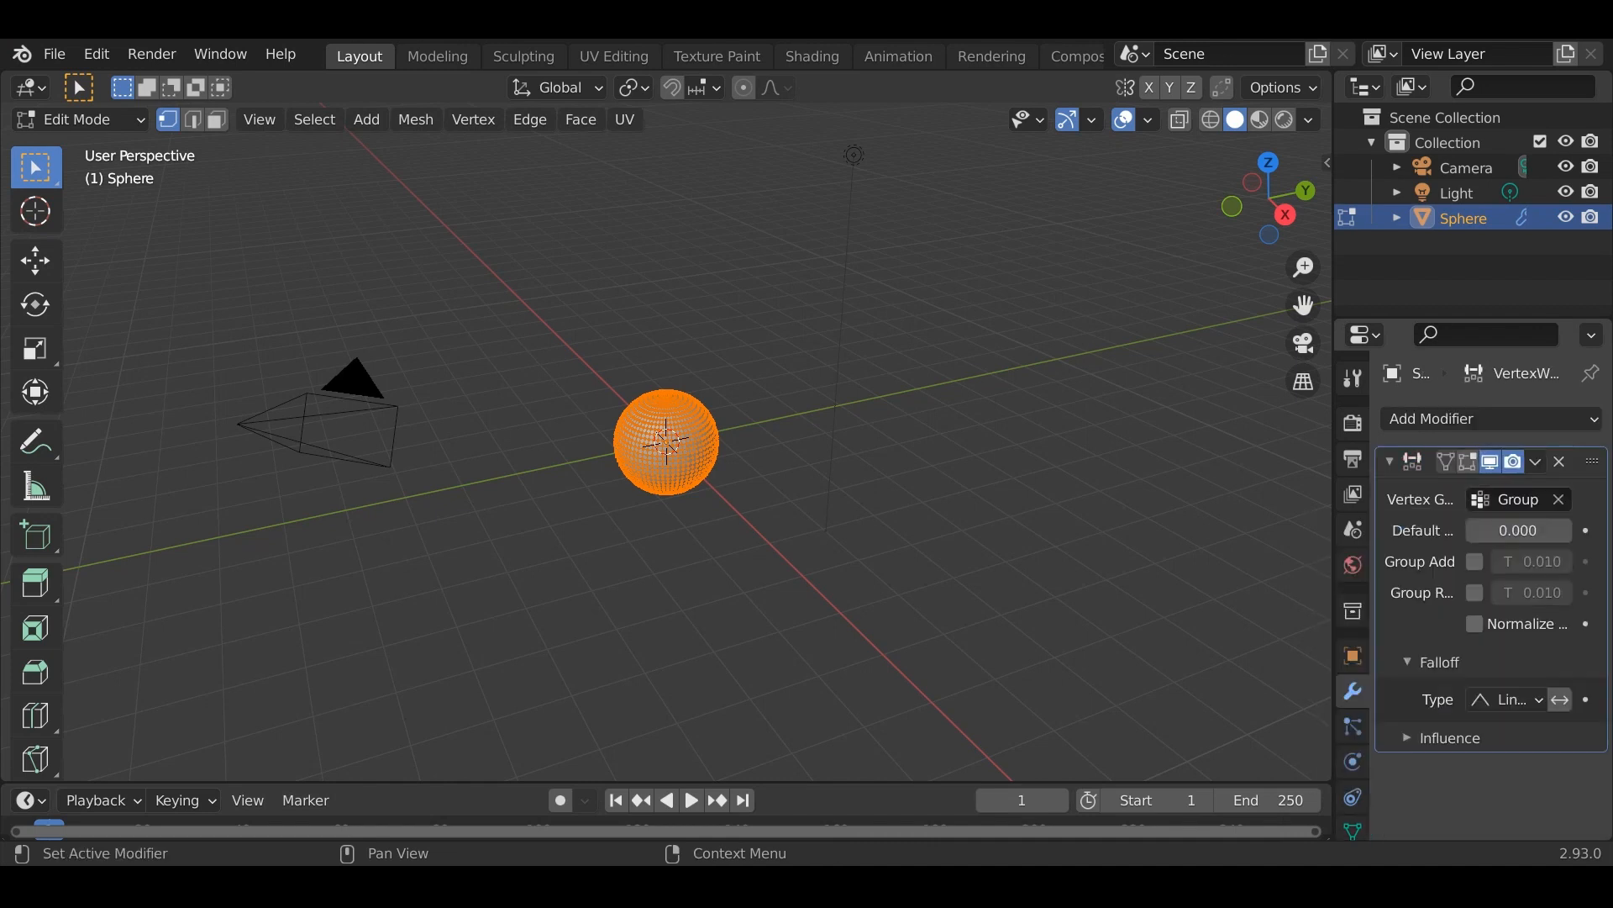
left_click(1445, 738)
left_click(1507, 700)
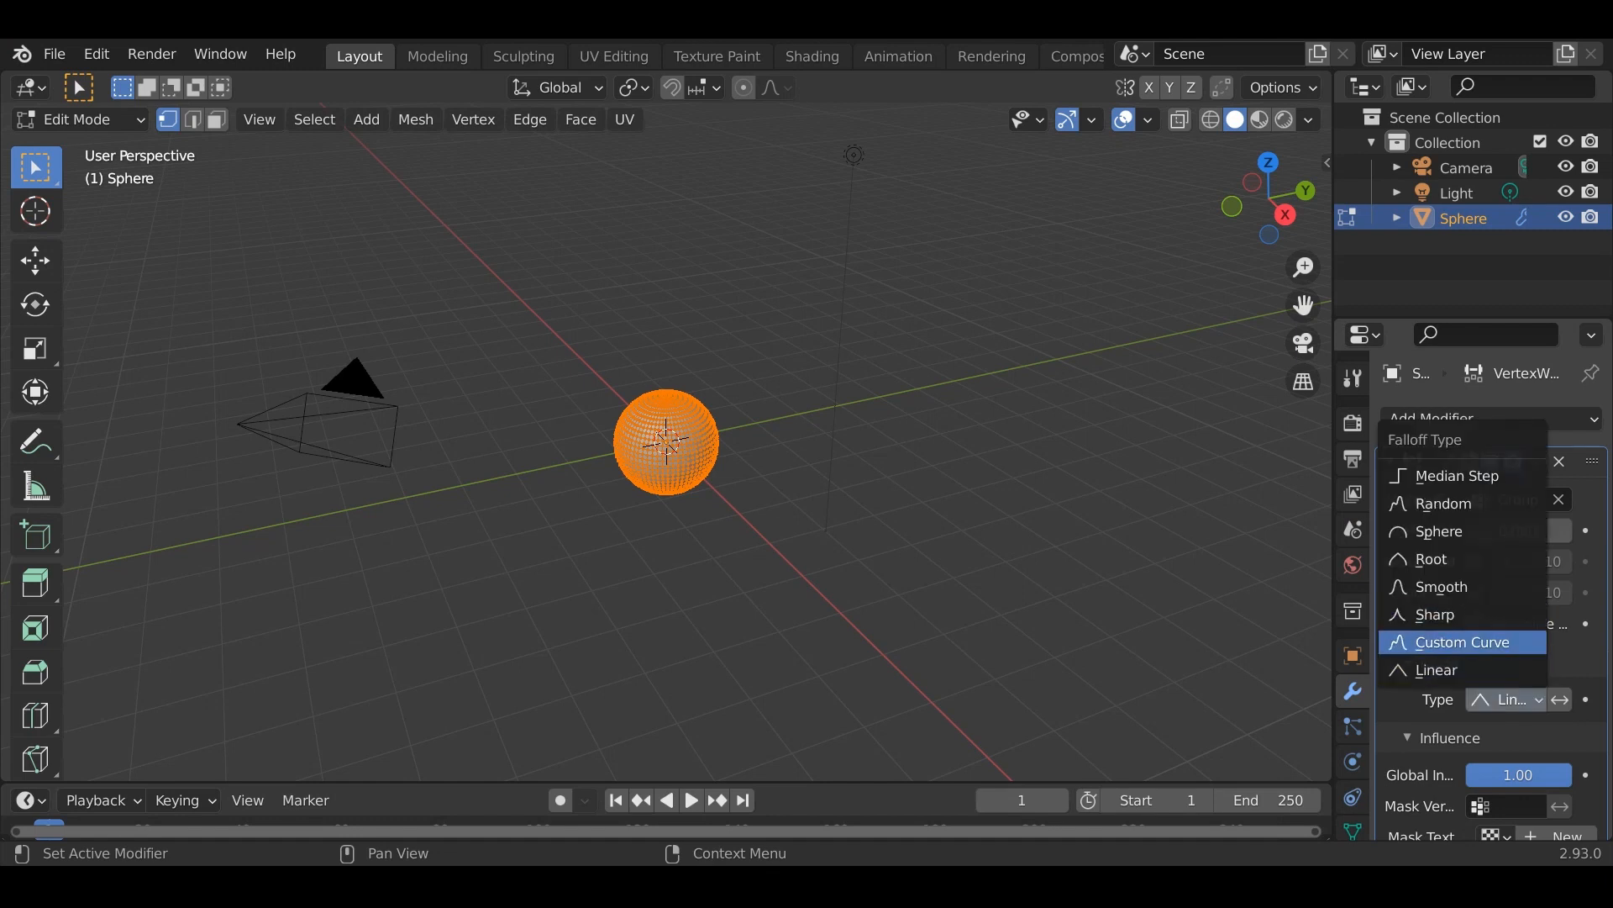
left_click(1462, 642)
scroll(1462, 642, "down", 5)
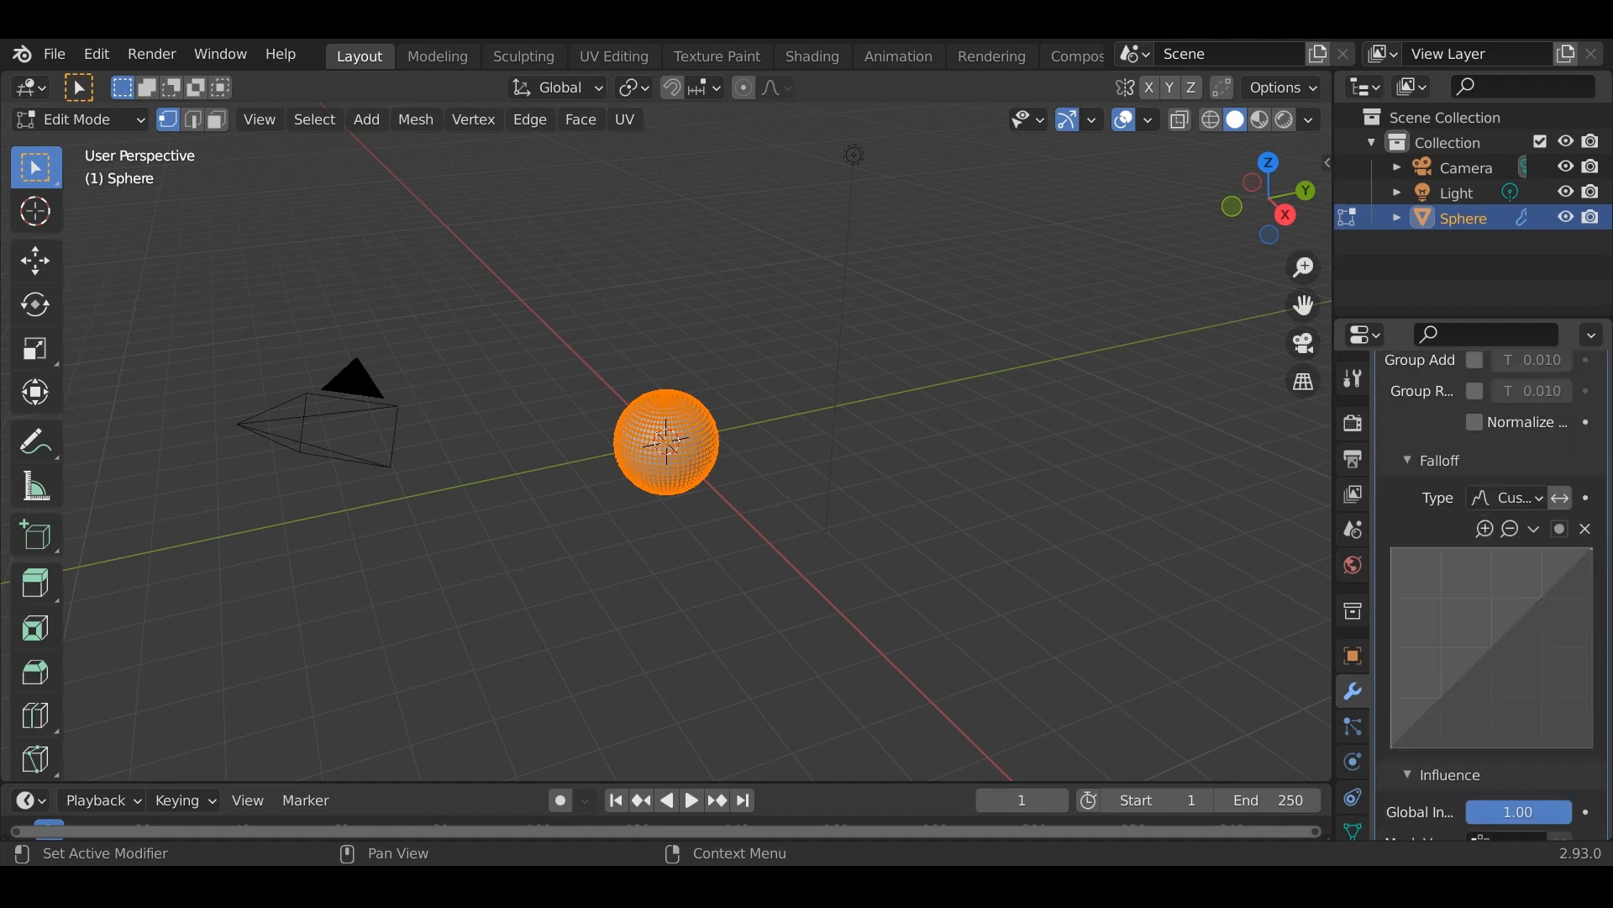
left_click_drag(1392, 746, 1393, 548)
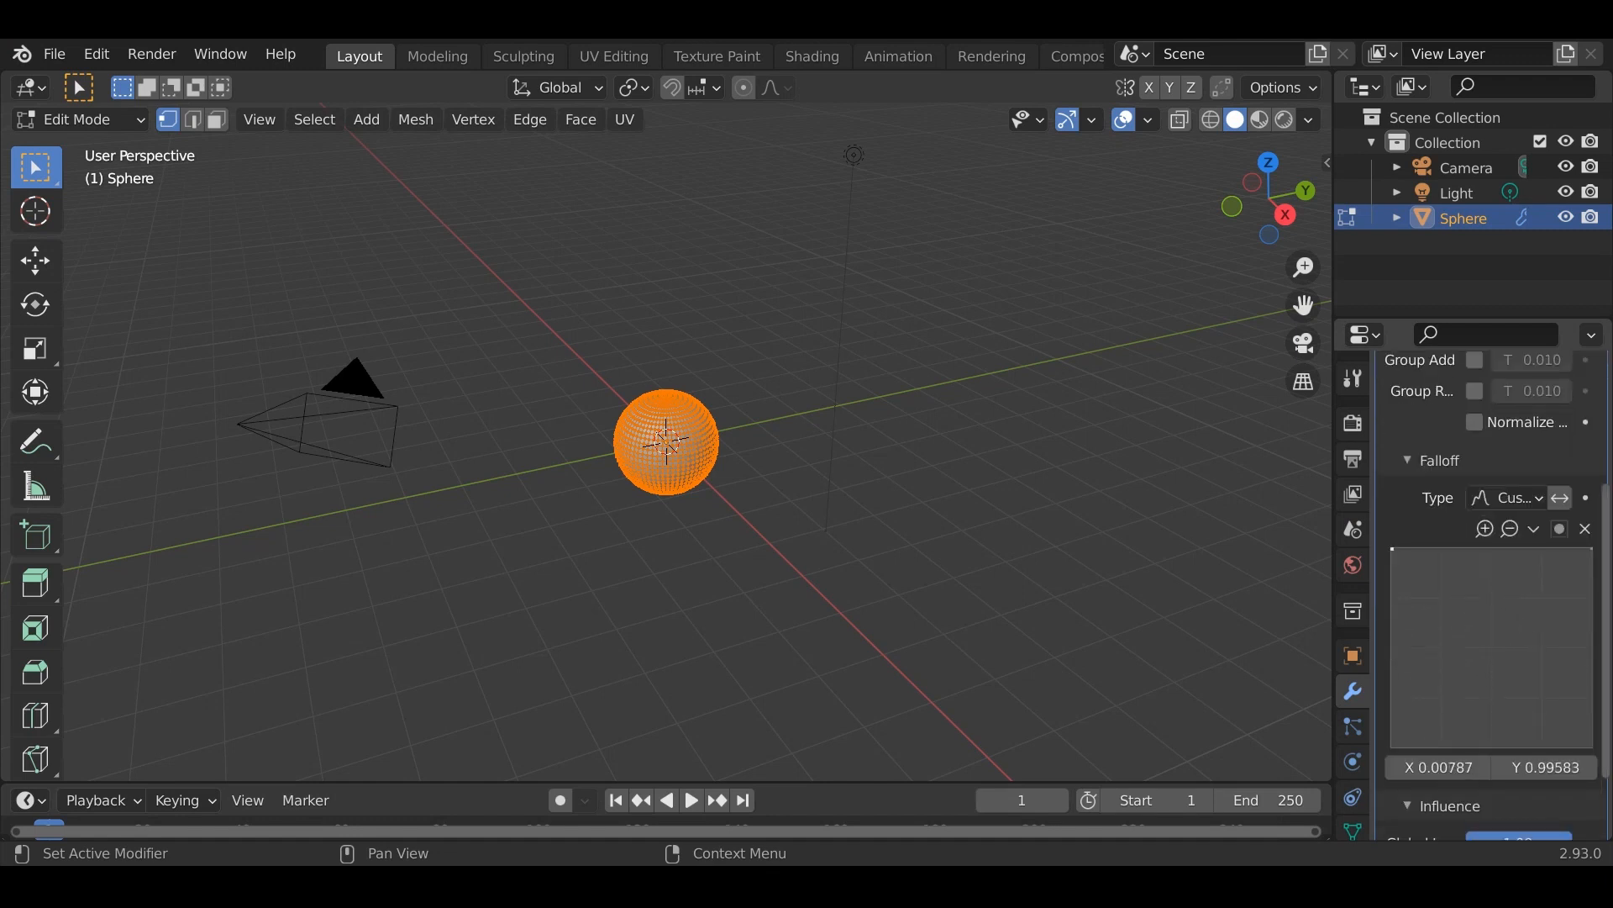
left_click_drag(1594, 549, 1592, 743)
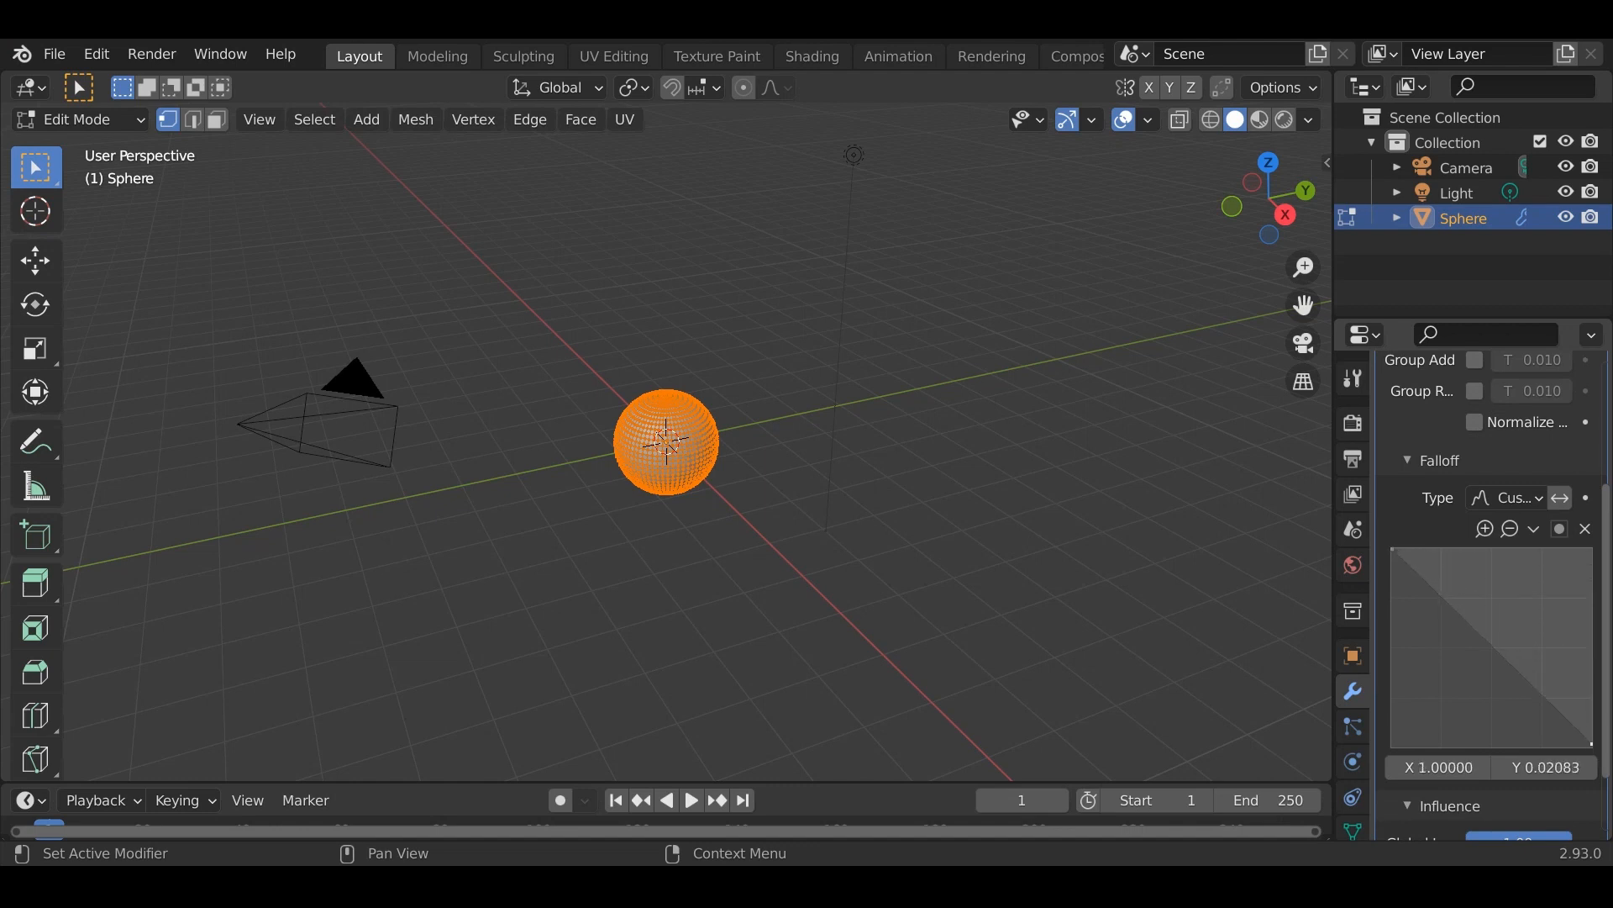
Create a new mask texture for the Vertex Weight Edit modifier's influence and set its type to Clouds
scroll(1491, 588, "down", 2)
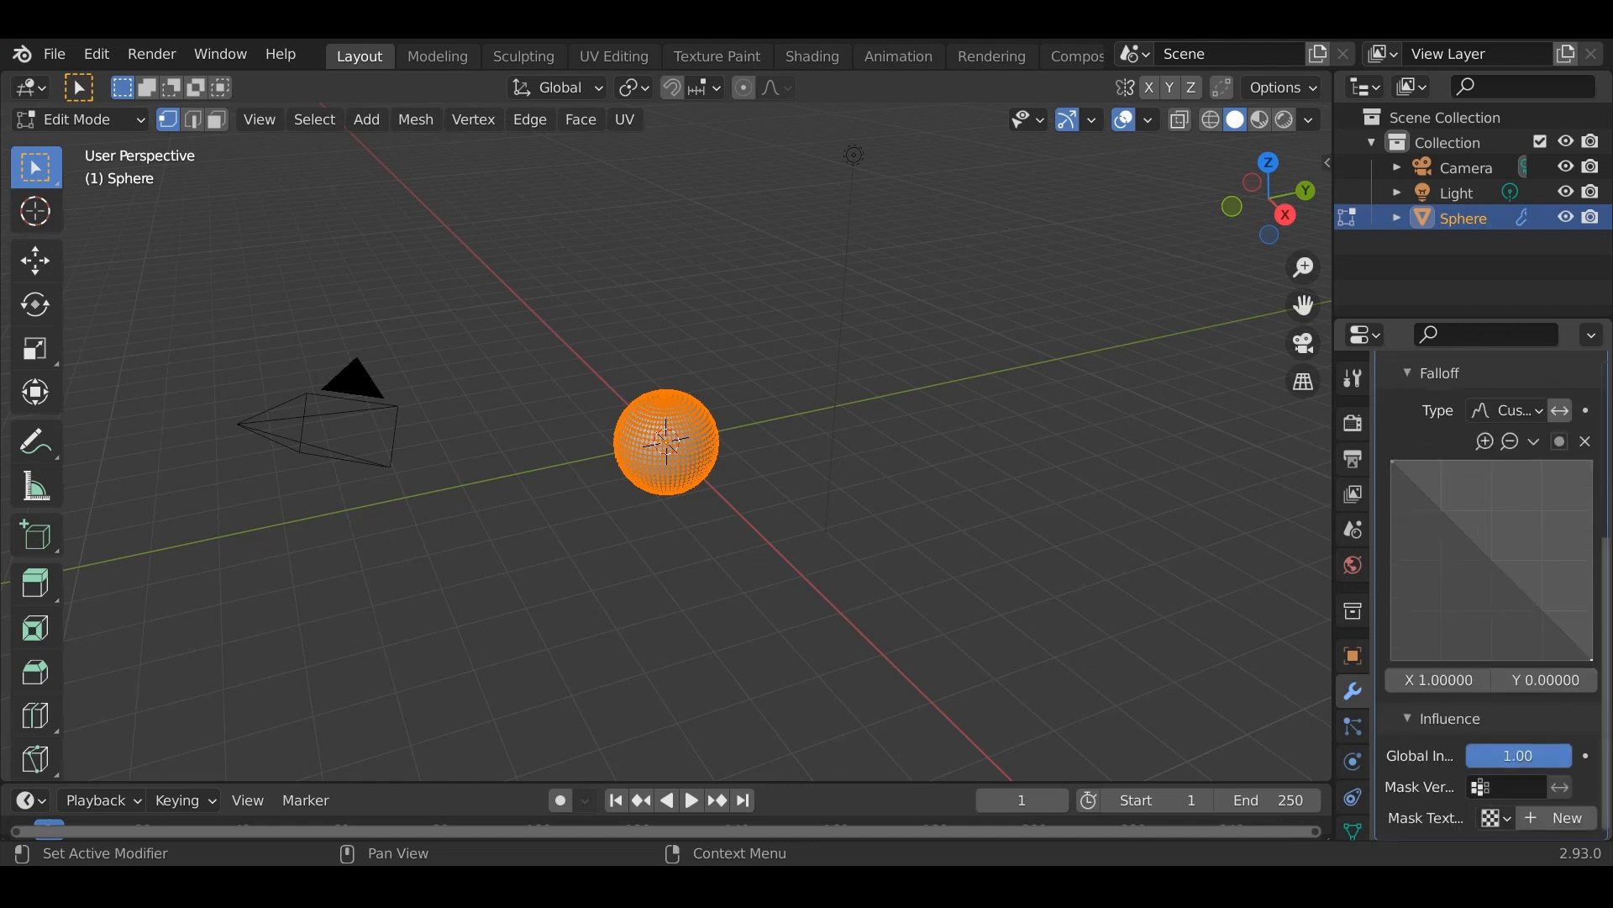
left_click(1591, 787)
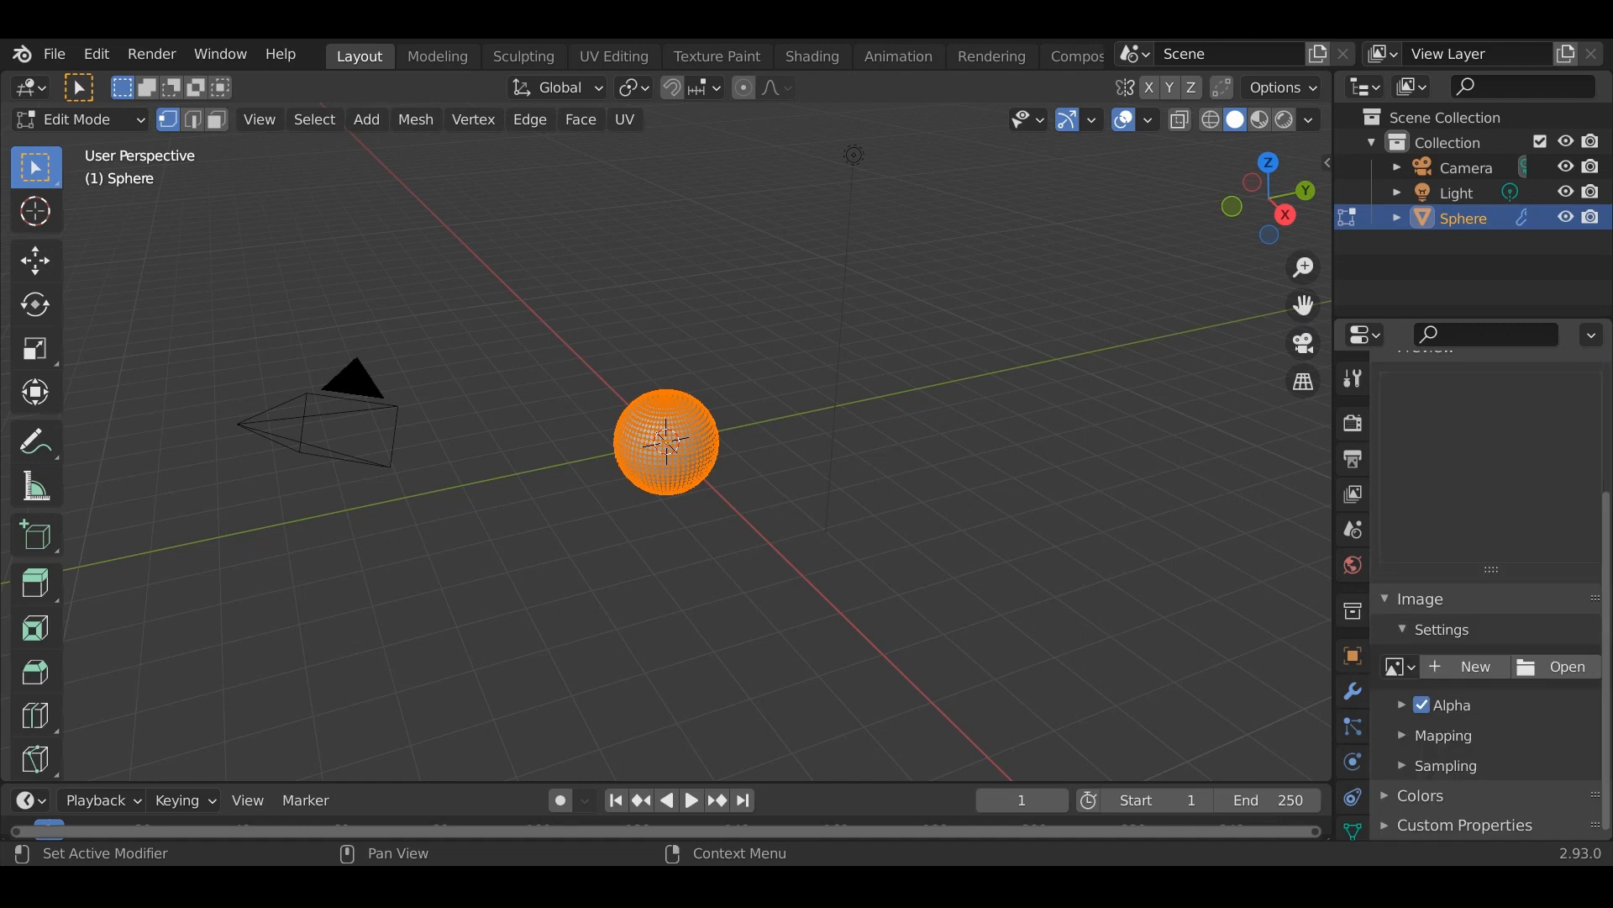
left_click(1518, 410)
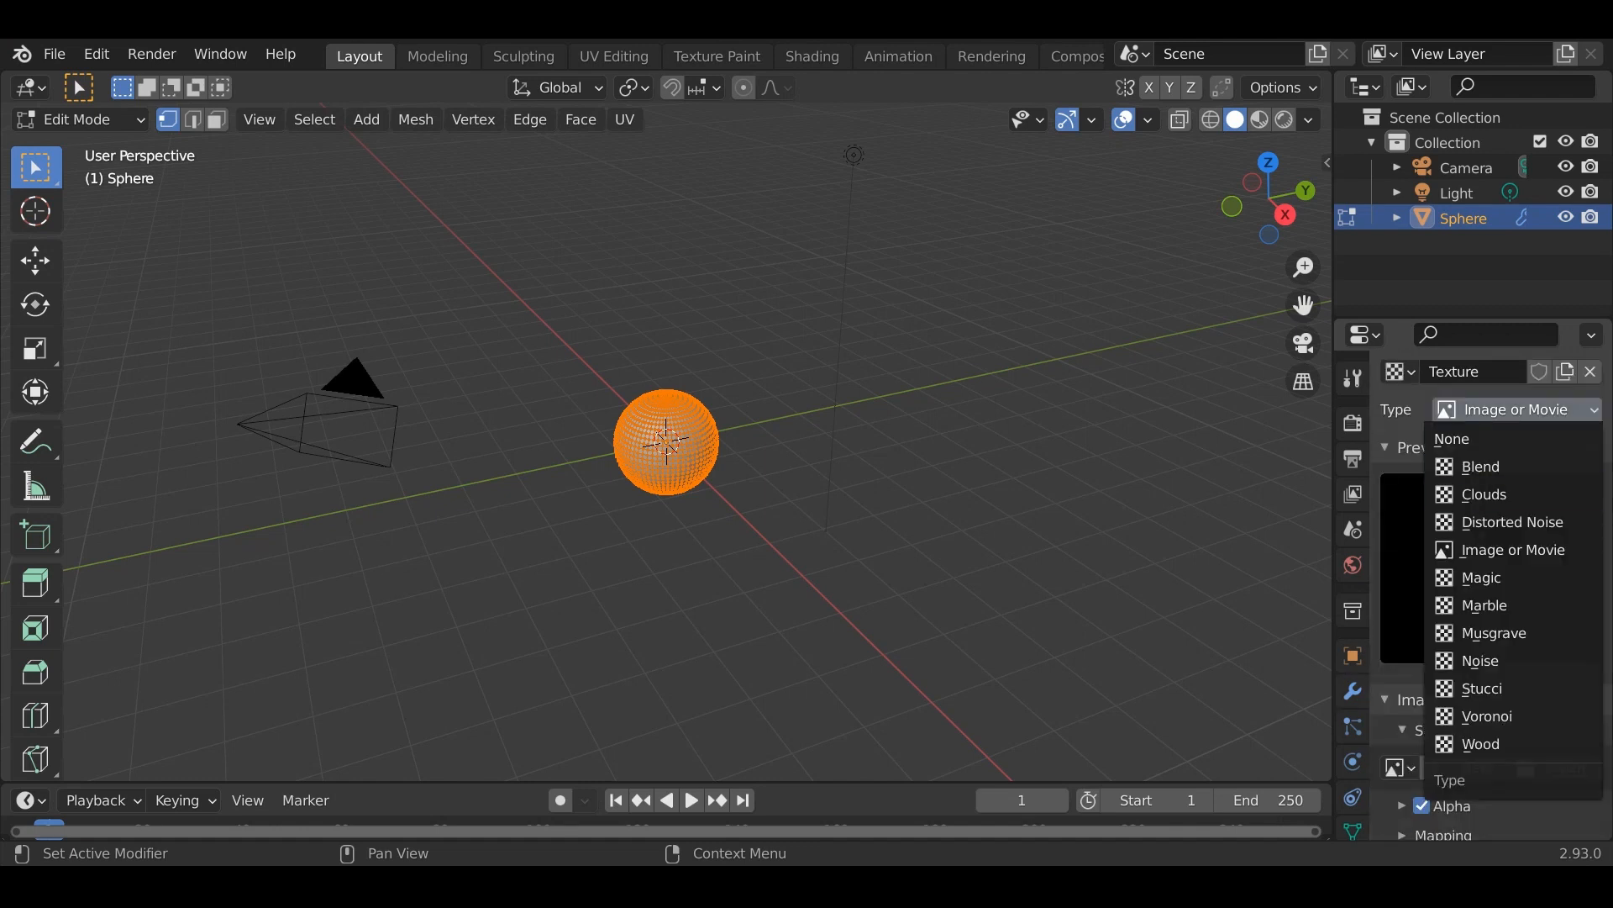
left_click(1479, 494)
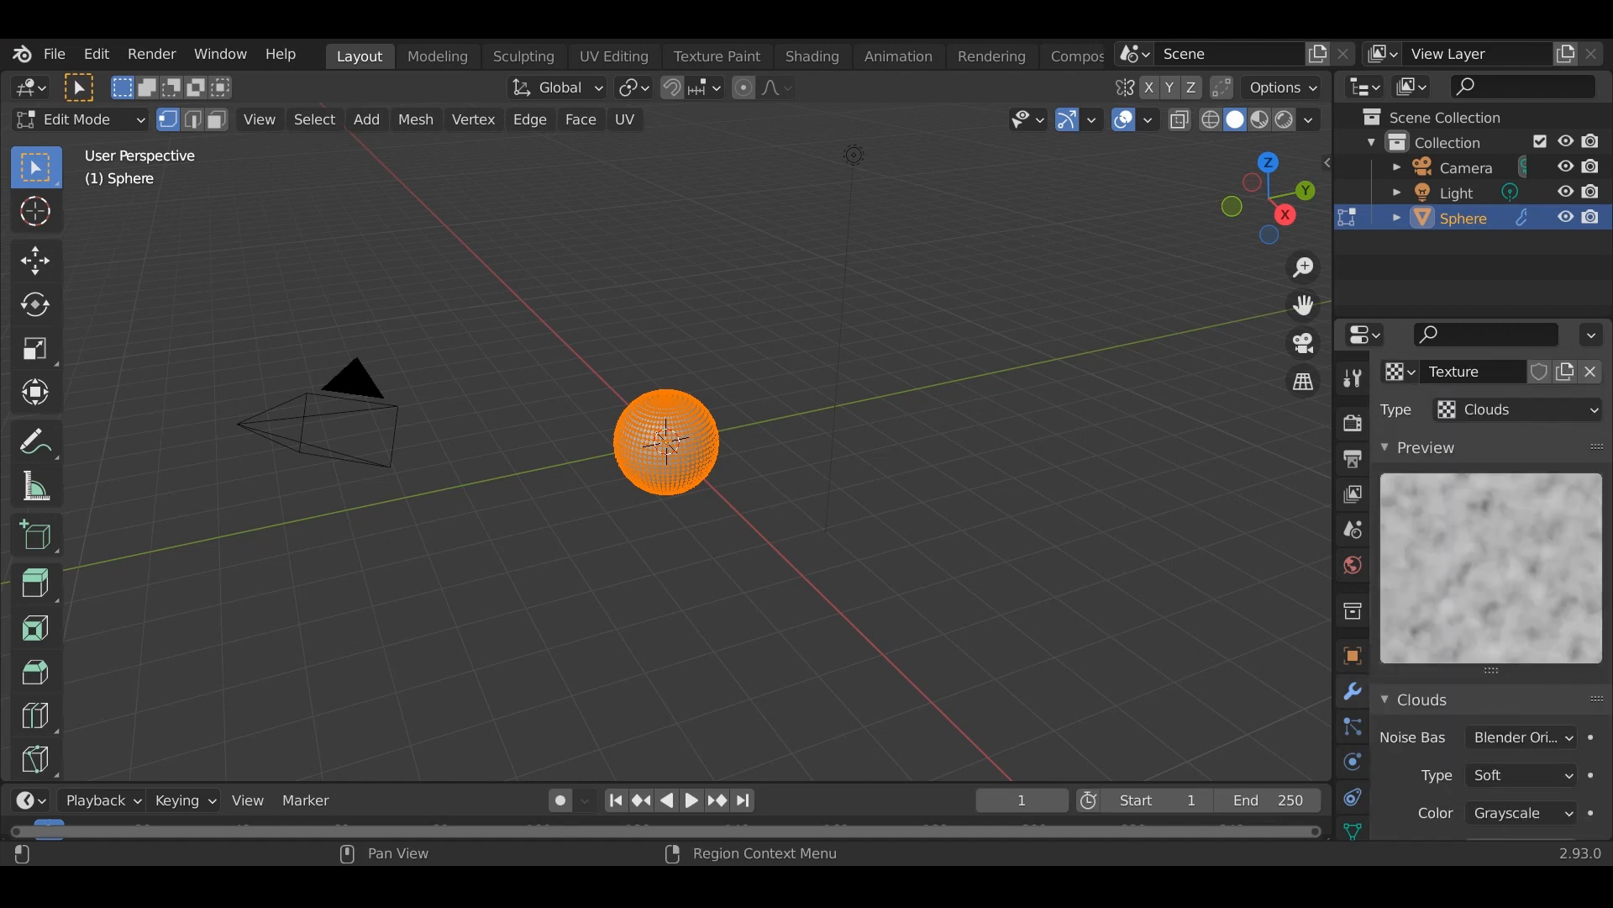
left_click(1353, 691)
scroll(1474, 538, "down", 7)
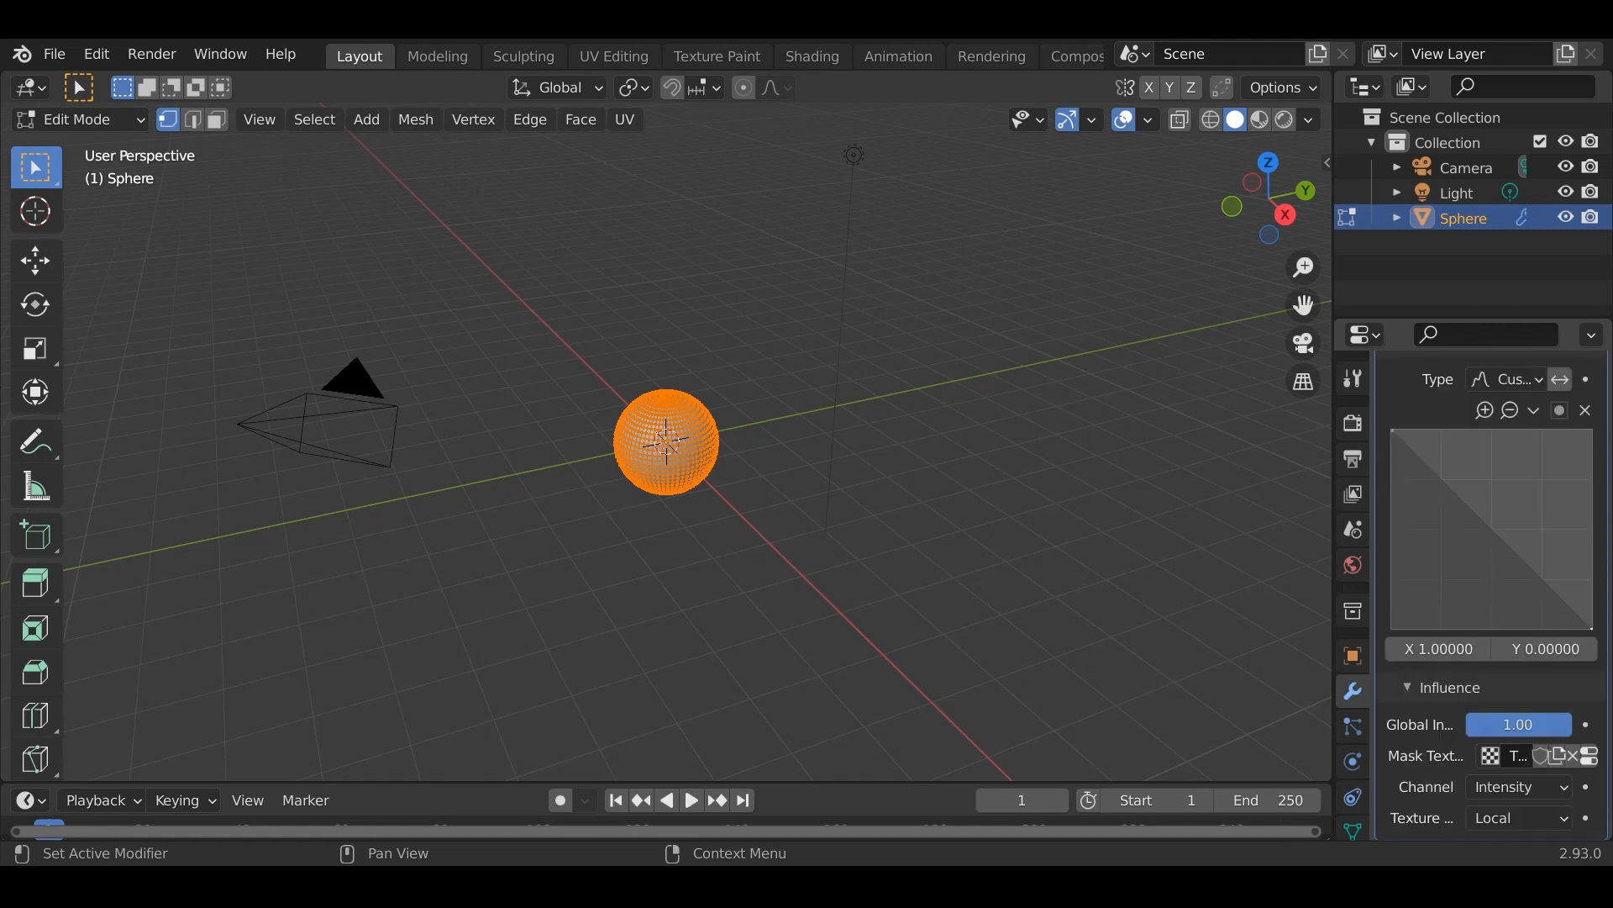
Add a Mask modifier to the sphere and set its vertex group to Group
scroll(1474, 623, "up", 6)
left_click(1472, 418)
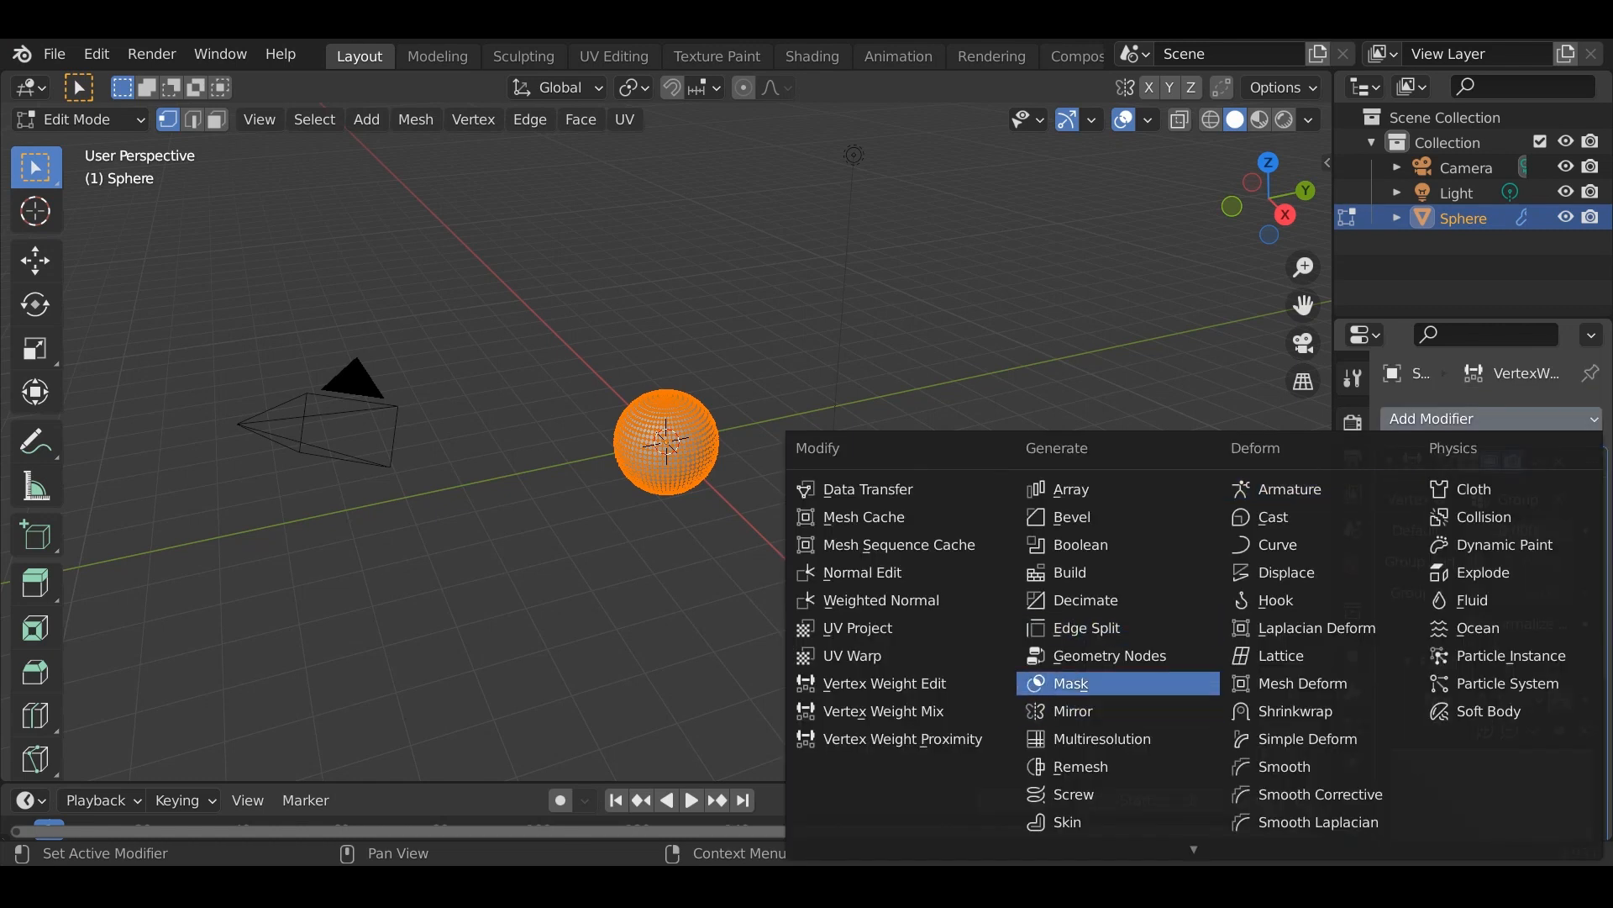
left_click(1071, 683)
scroll(1492, 588, "down", 8)
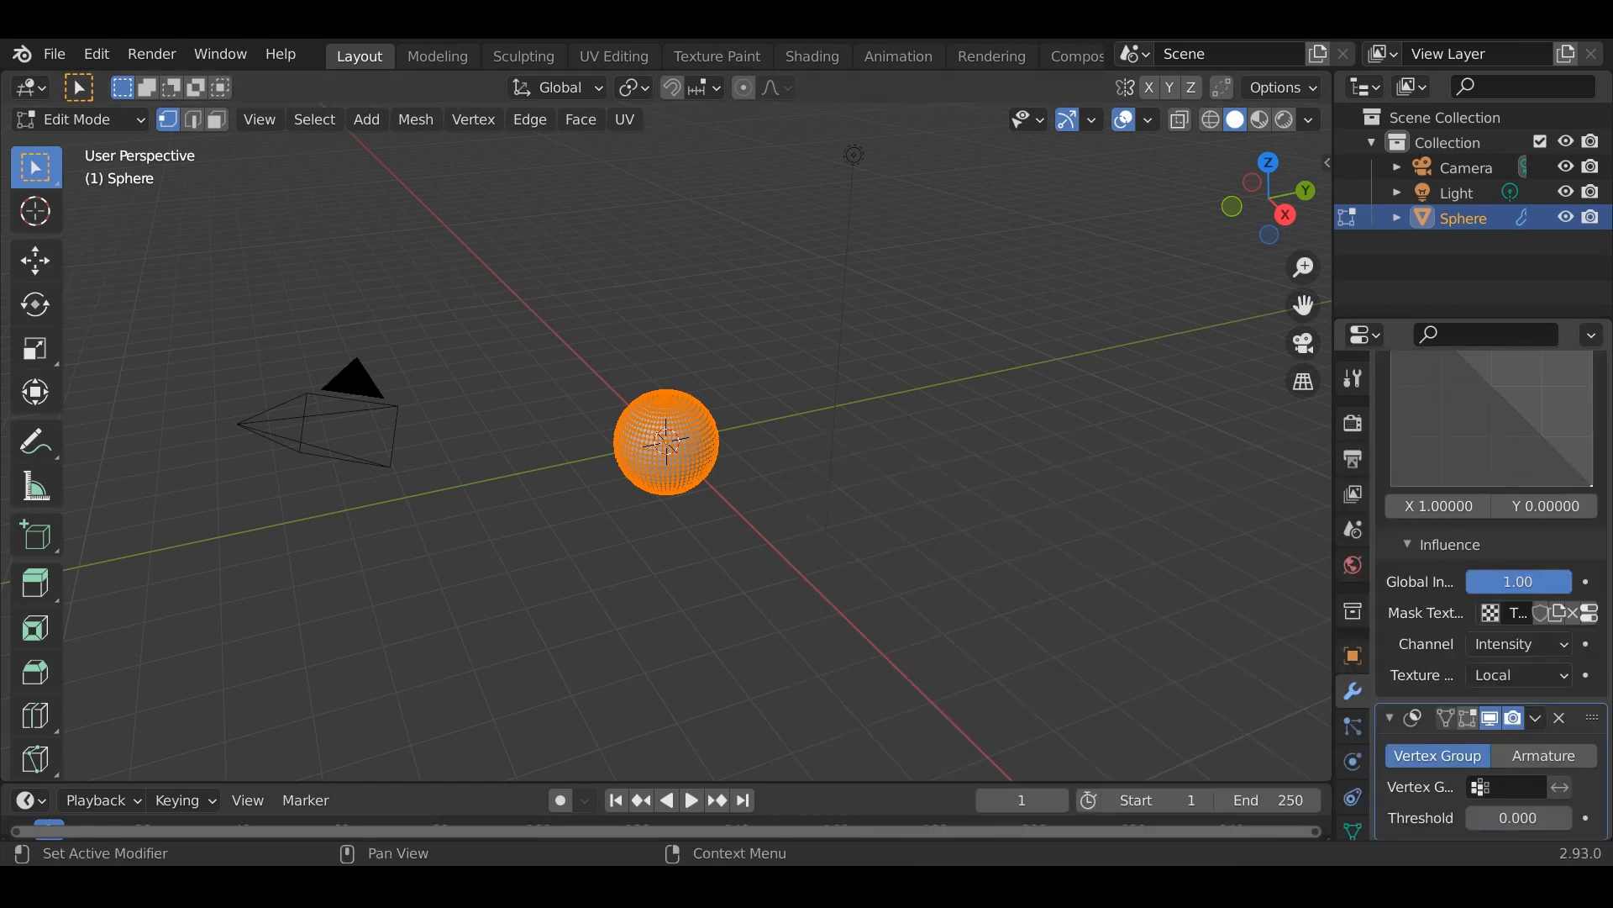
left_click(1504, 787)
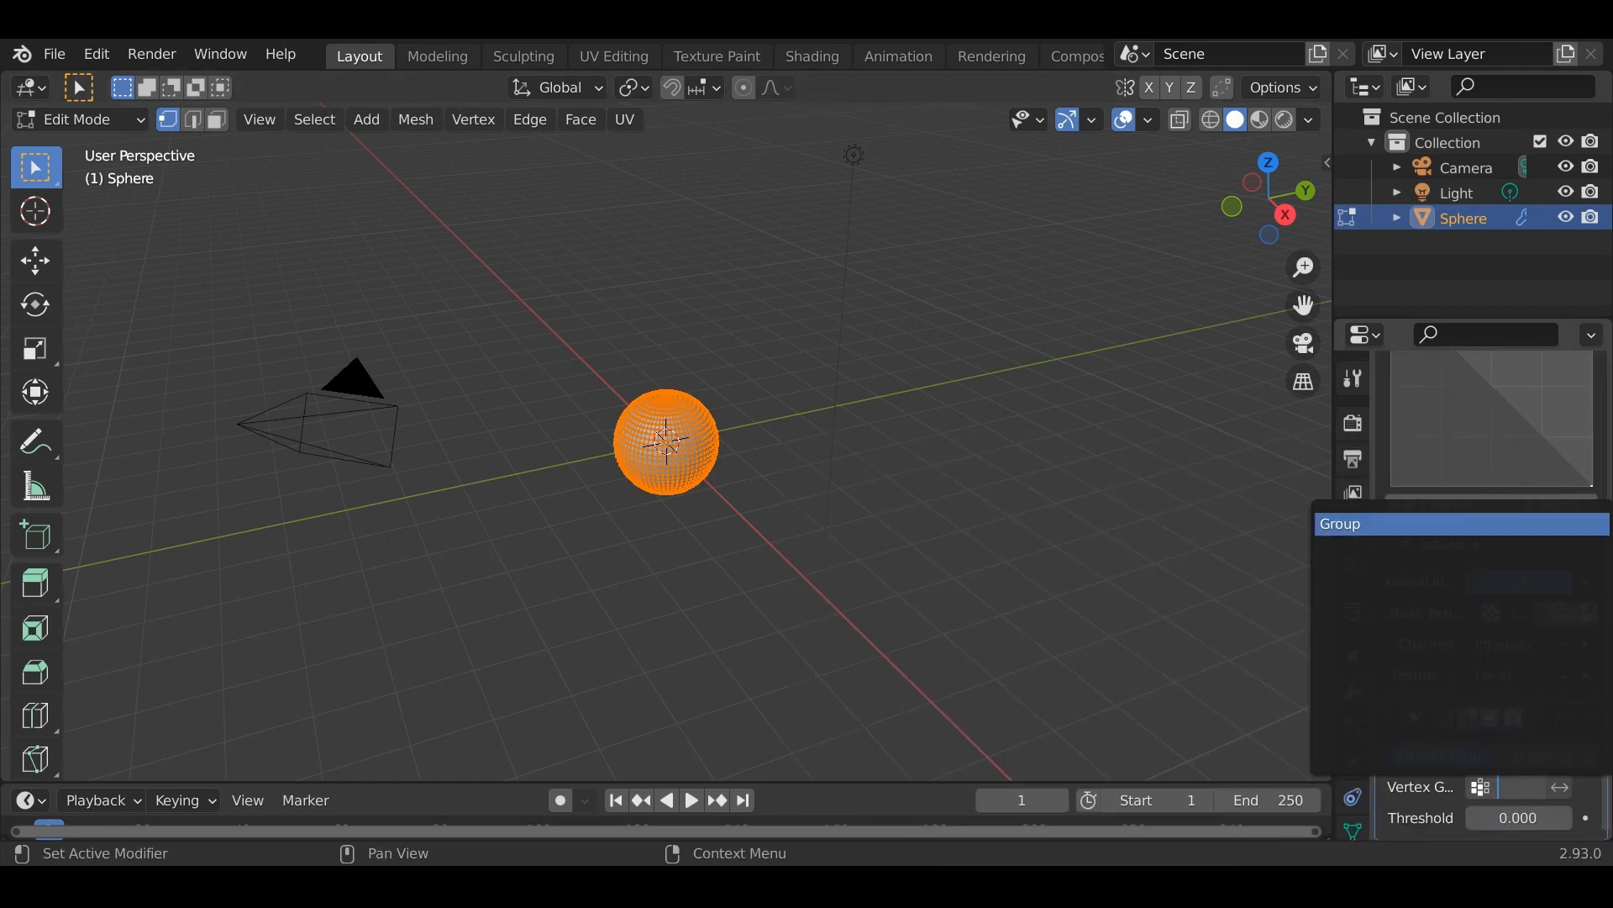
left_click(1429, 522)
Add a Smooth modifier to the sphere after the Mask modifier
scroll(1491, 588, "up", 10)
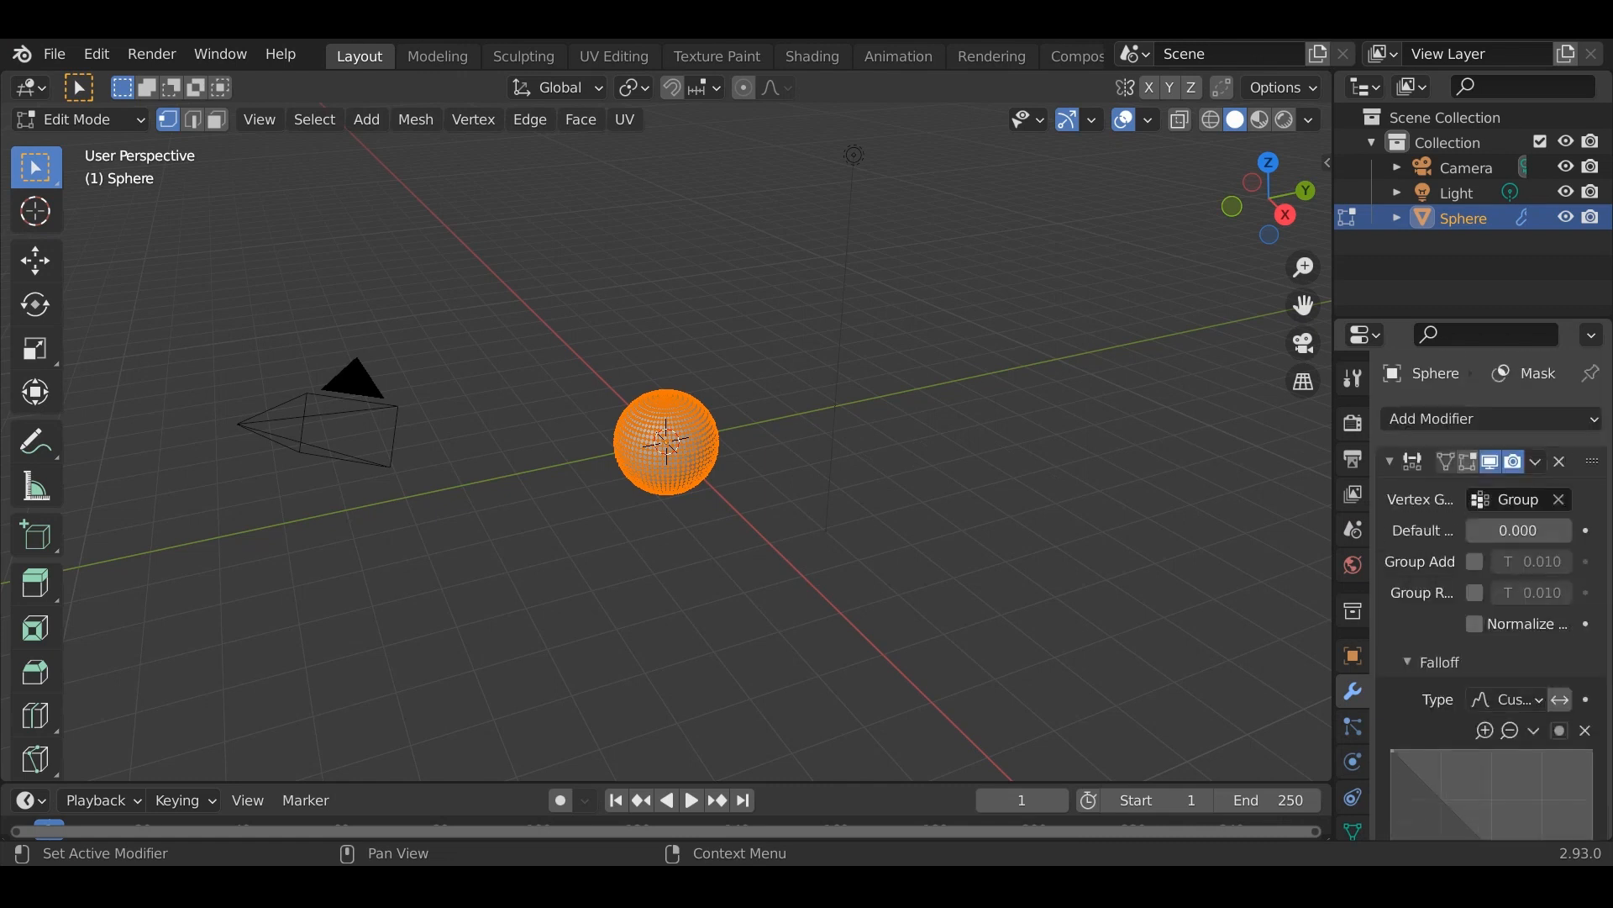
left_click(1491, 419)
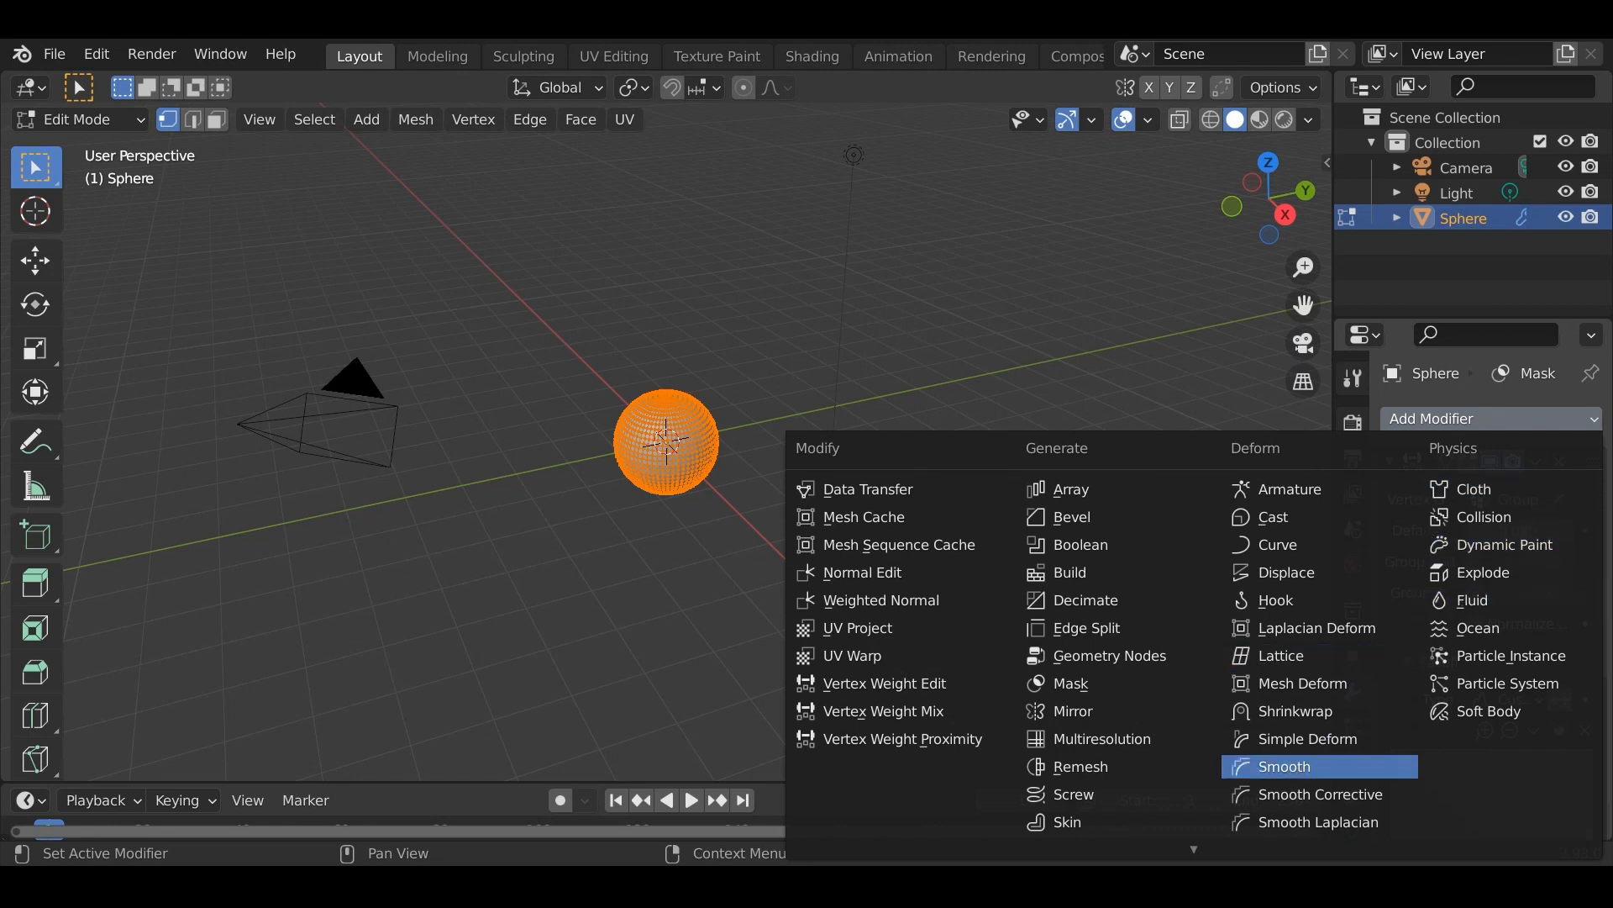
left_click(1284, 767)
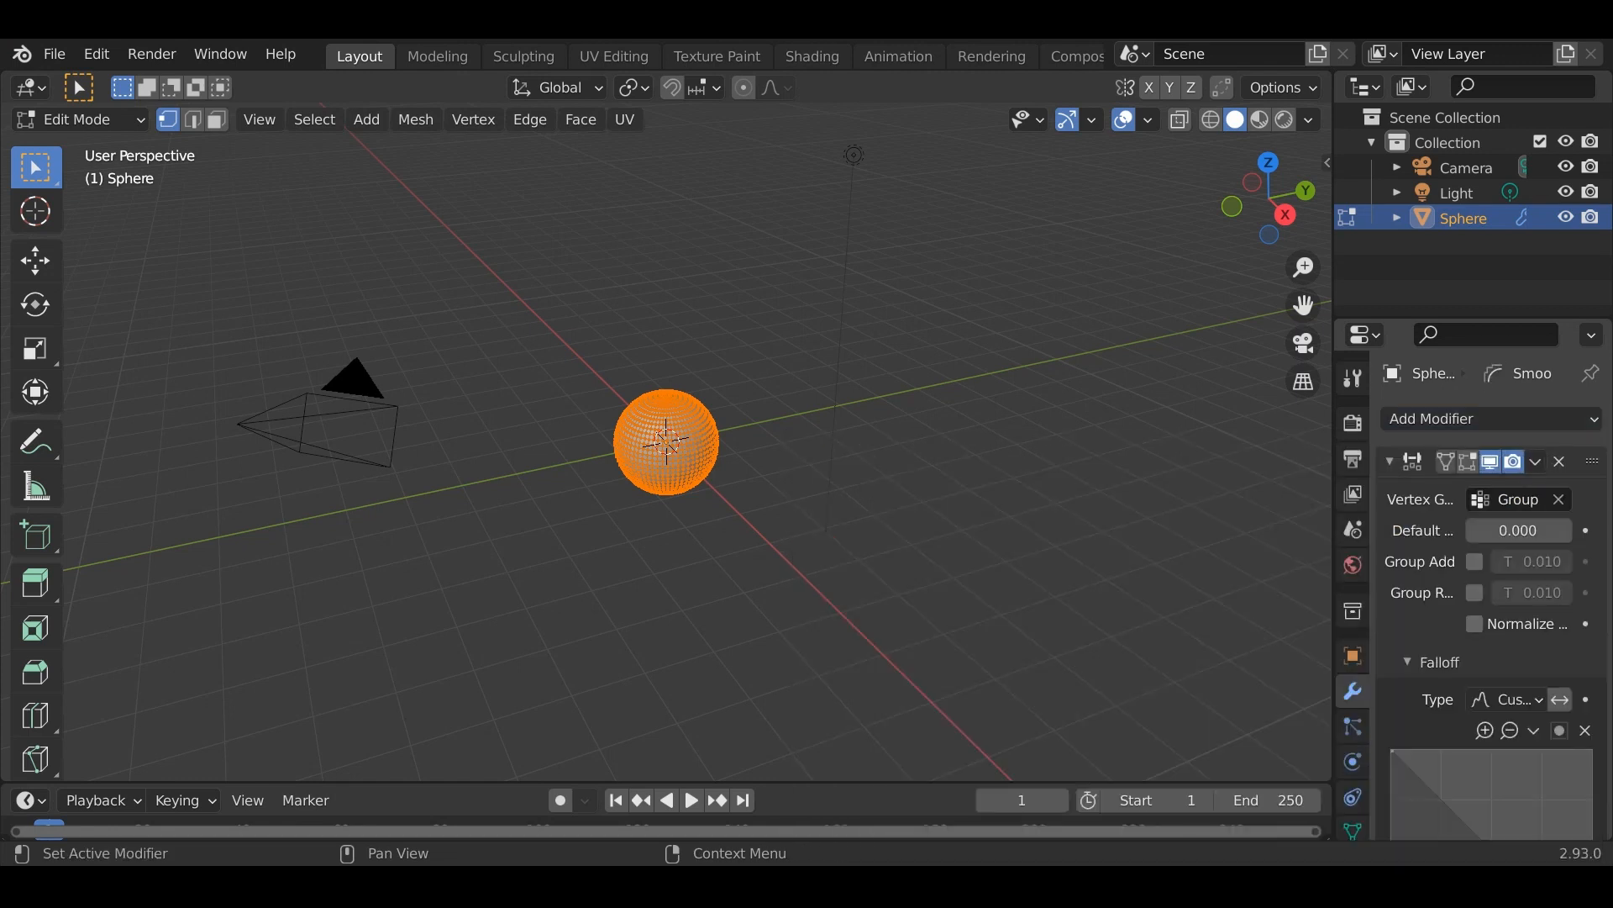
Add a Simple Deform modifier with a Twist angle of 360° around the Z axis
left_click(1491, 418)
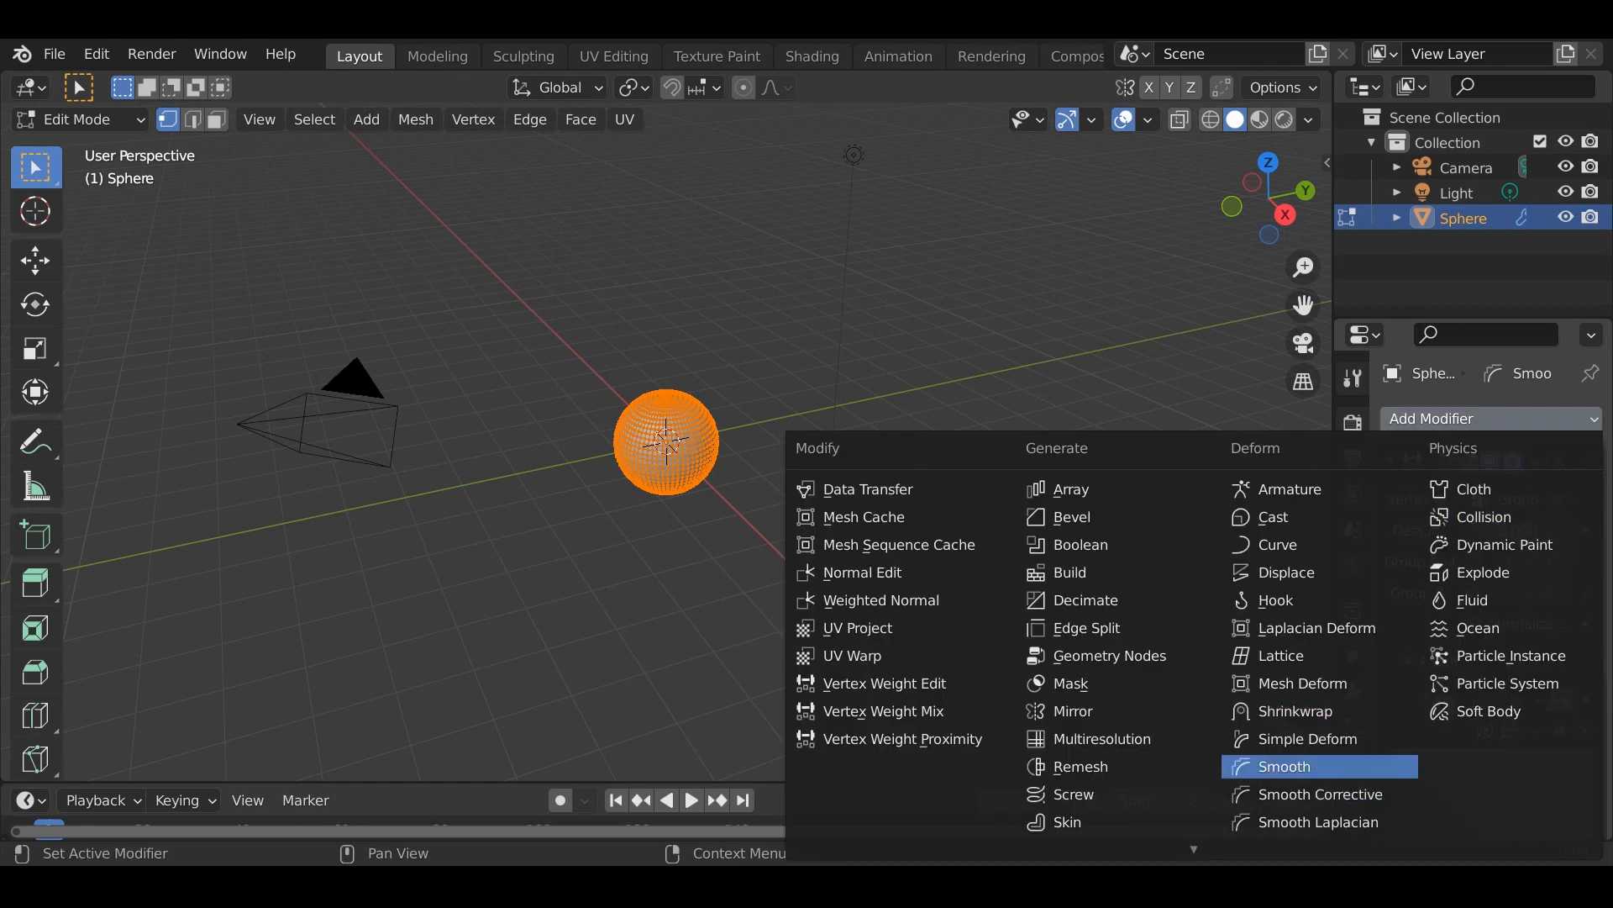
left_click(1308, 738)
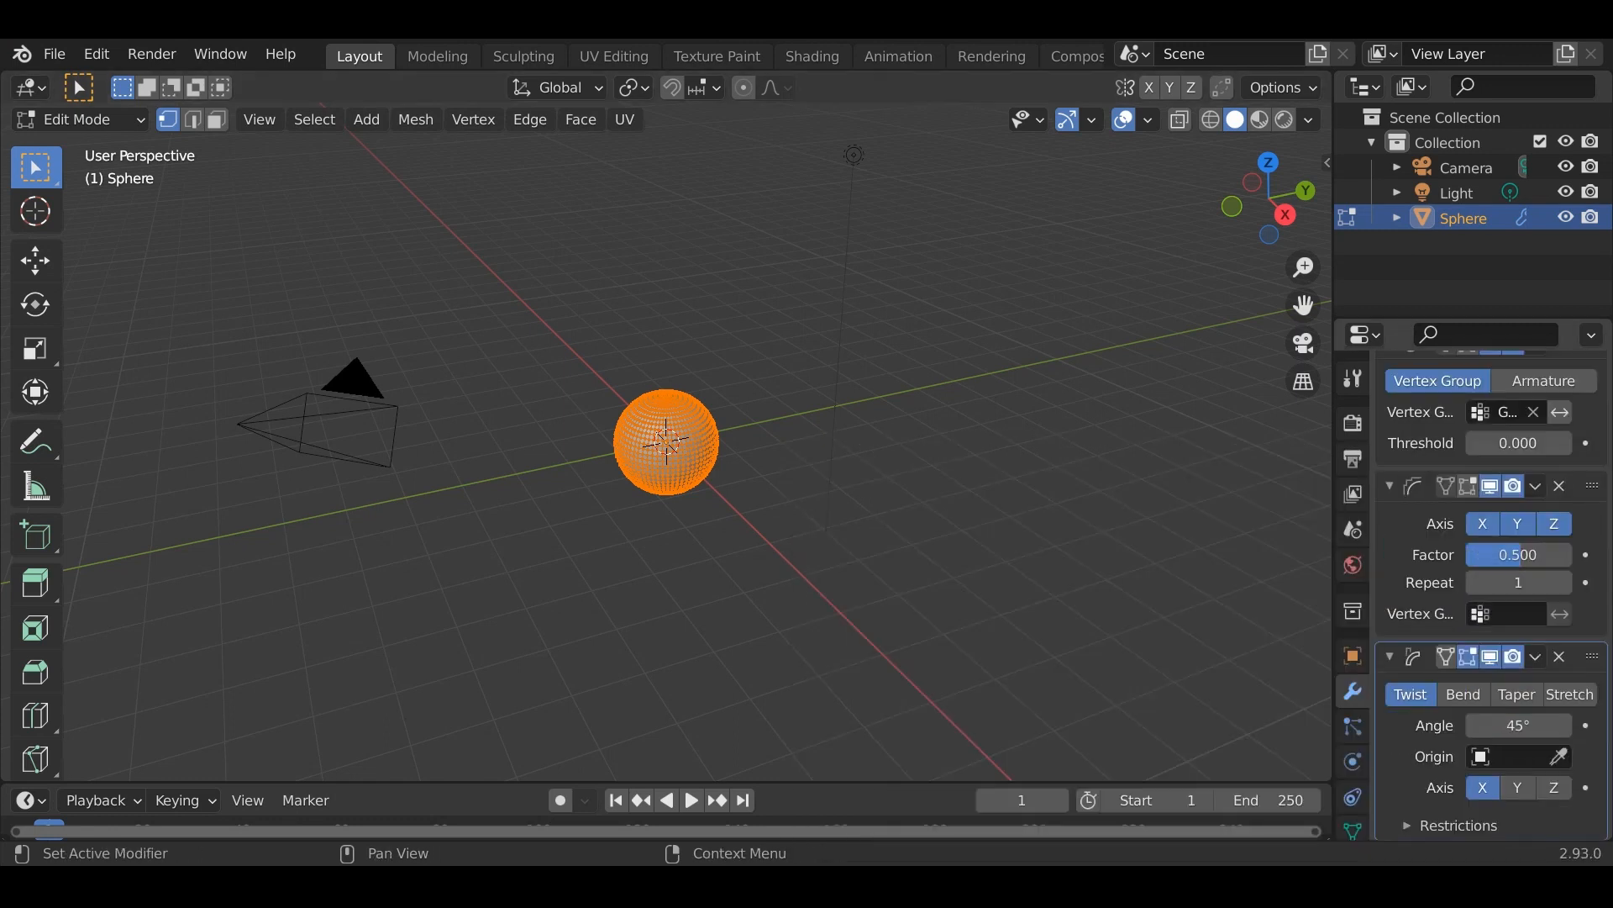
left_click_drag(1519, 725, 1555, 725)
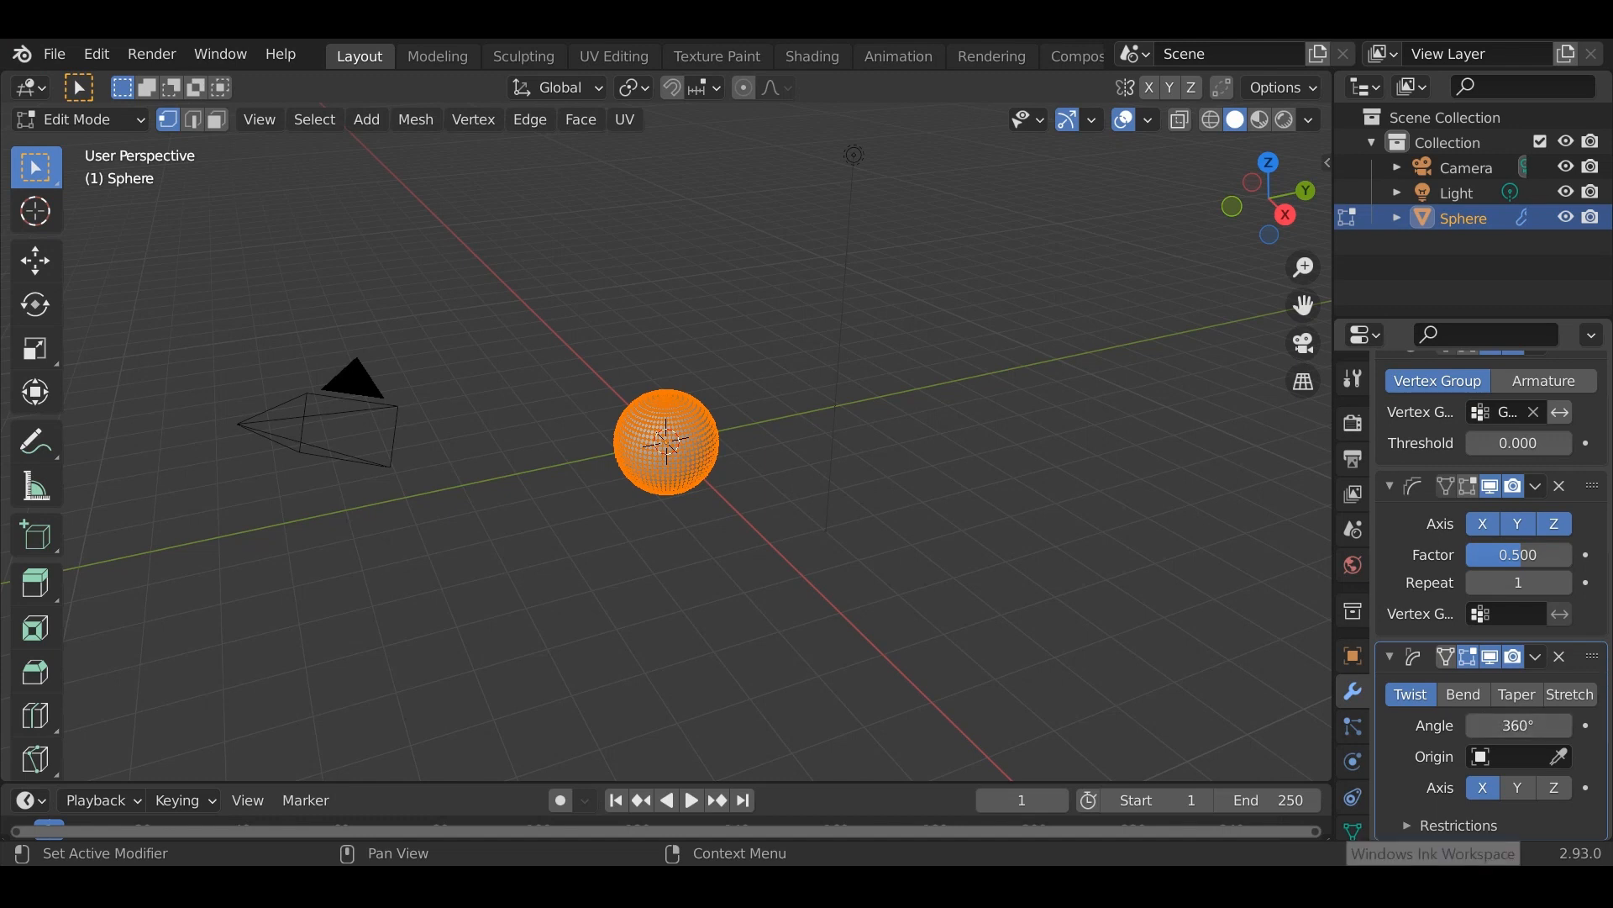
left_click(1554, 787)
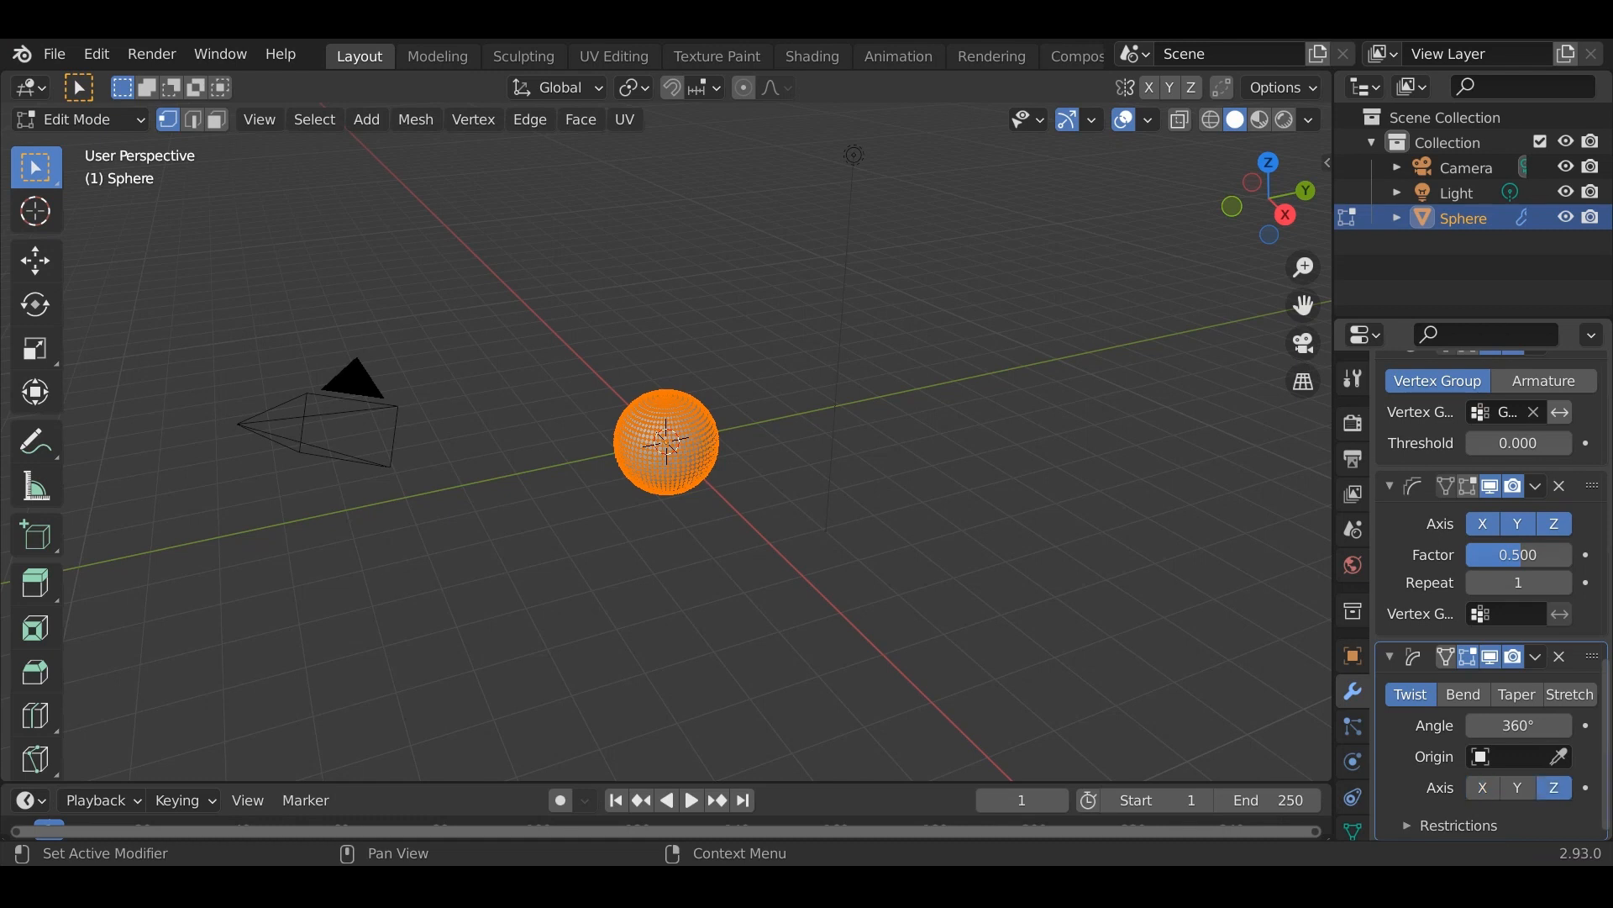
Set the Smooth modifier's vertex group to Group and its repeat count to 30, and return to Object Mode
left_click(1509, 614)
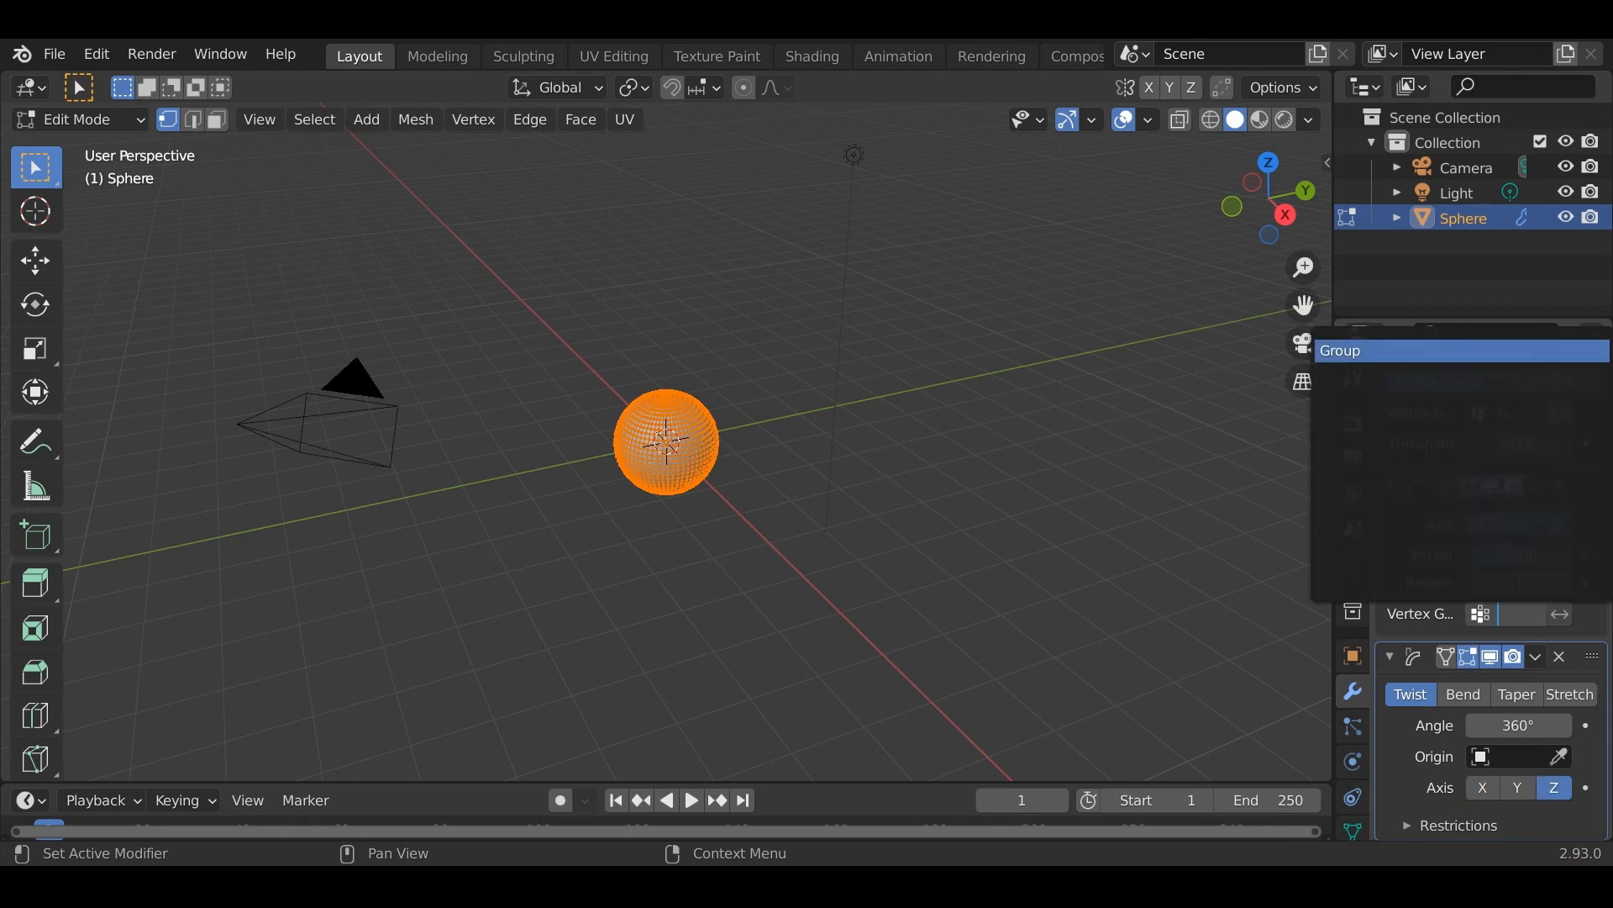
left_click(1345, 350)
left_click_drag(1518, 583, 1569, 582)
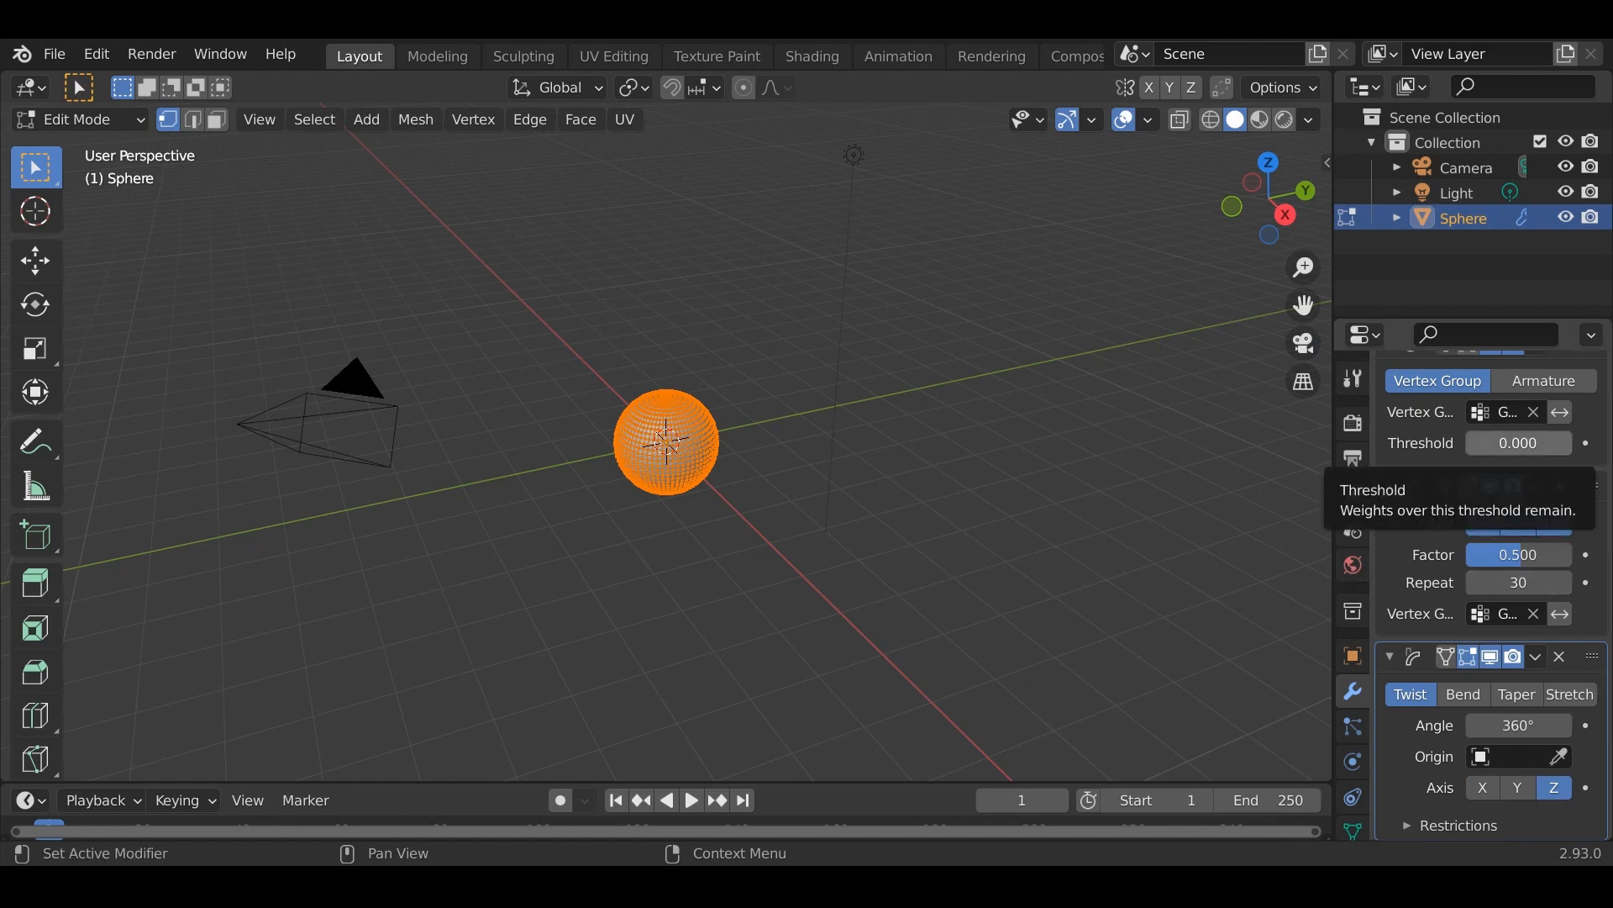
key("Tab")
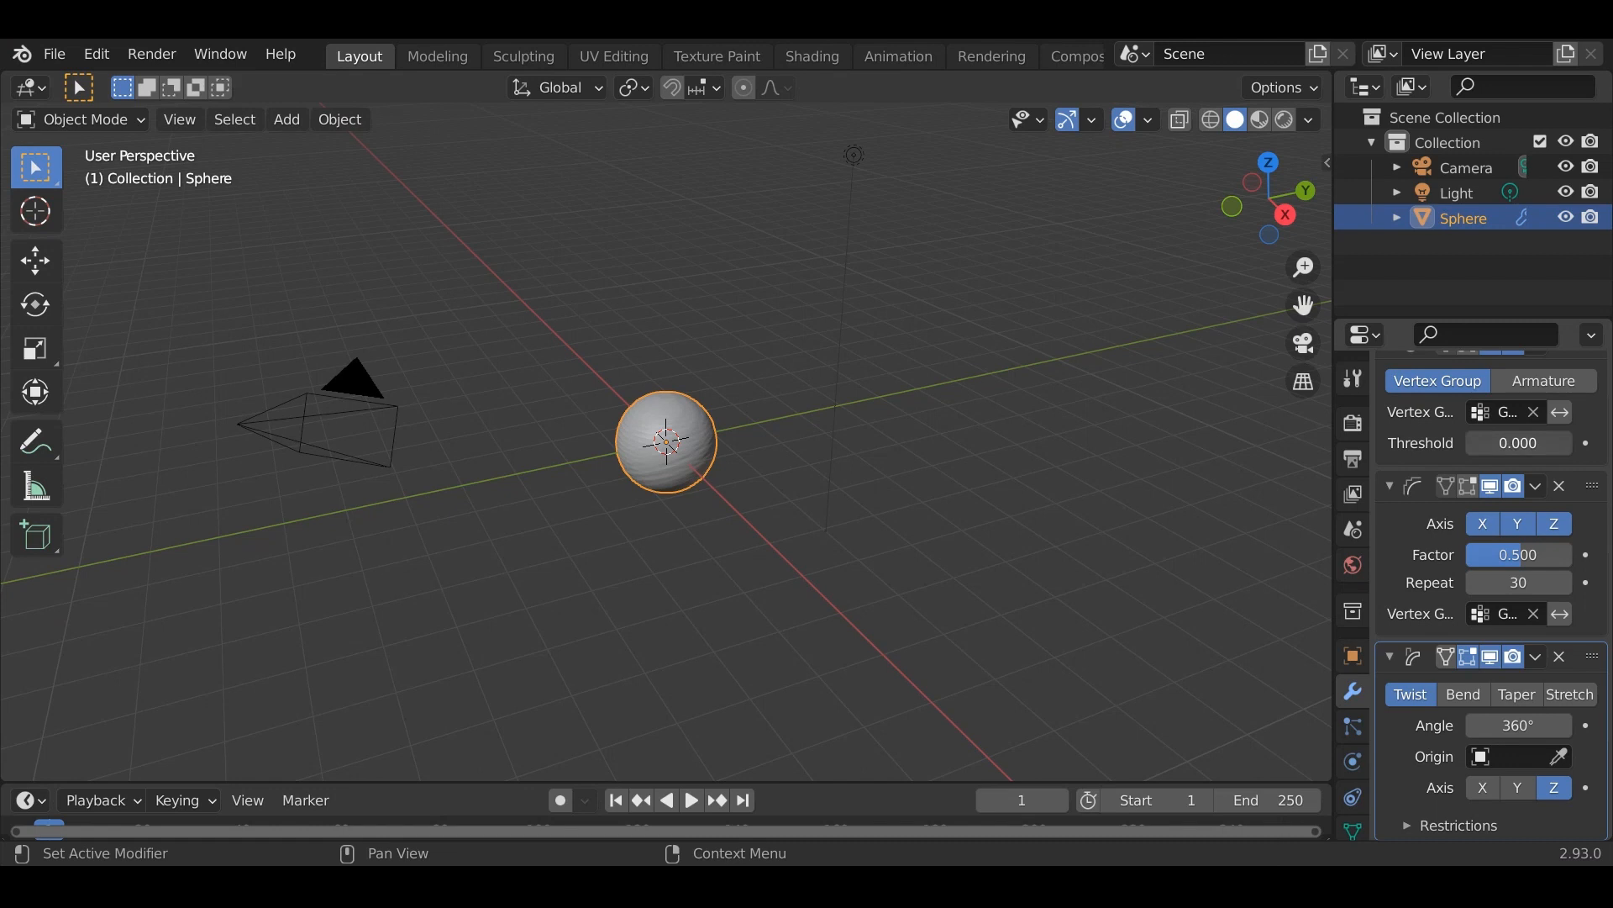
Set the Mask modifier's threshold to 0.398 to cut irregular gaps into the sphere and inspect it from several sides
left_click_drag(1517, 443, 1560, 443)
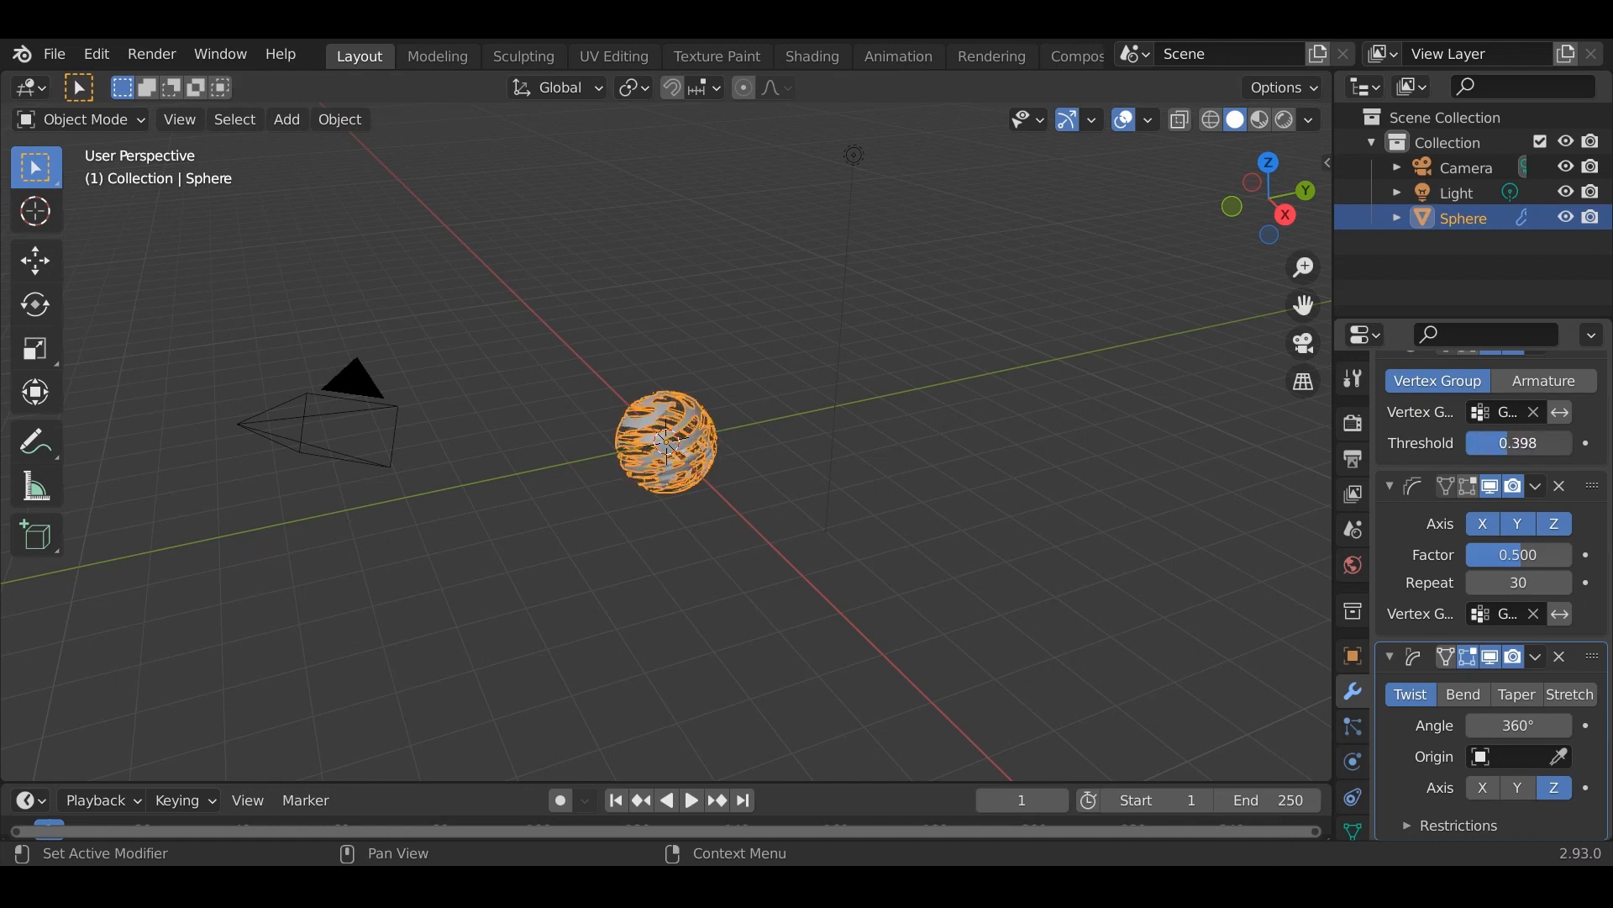
middle_click_drag(1008, 504, 1066, 478)
scroll(666, 442, "up", 6)
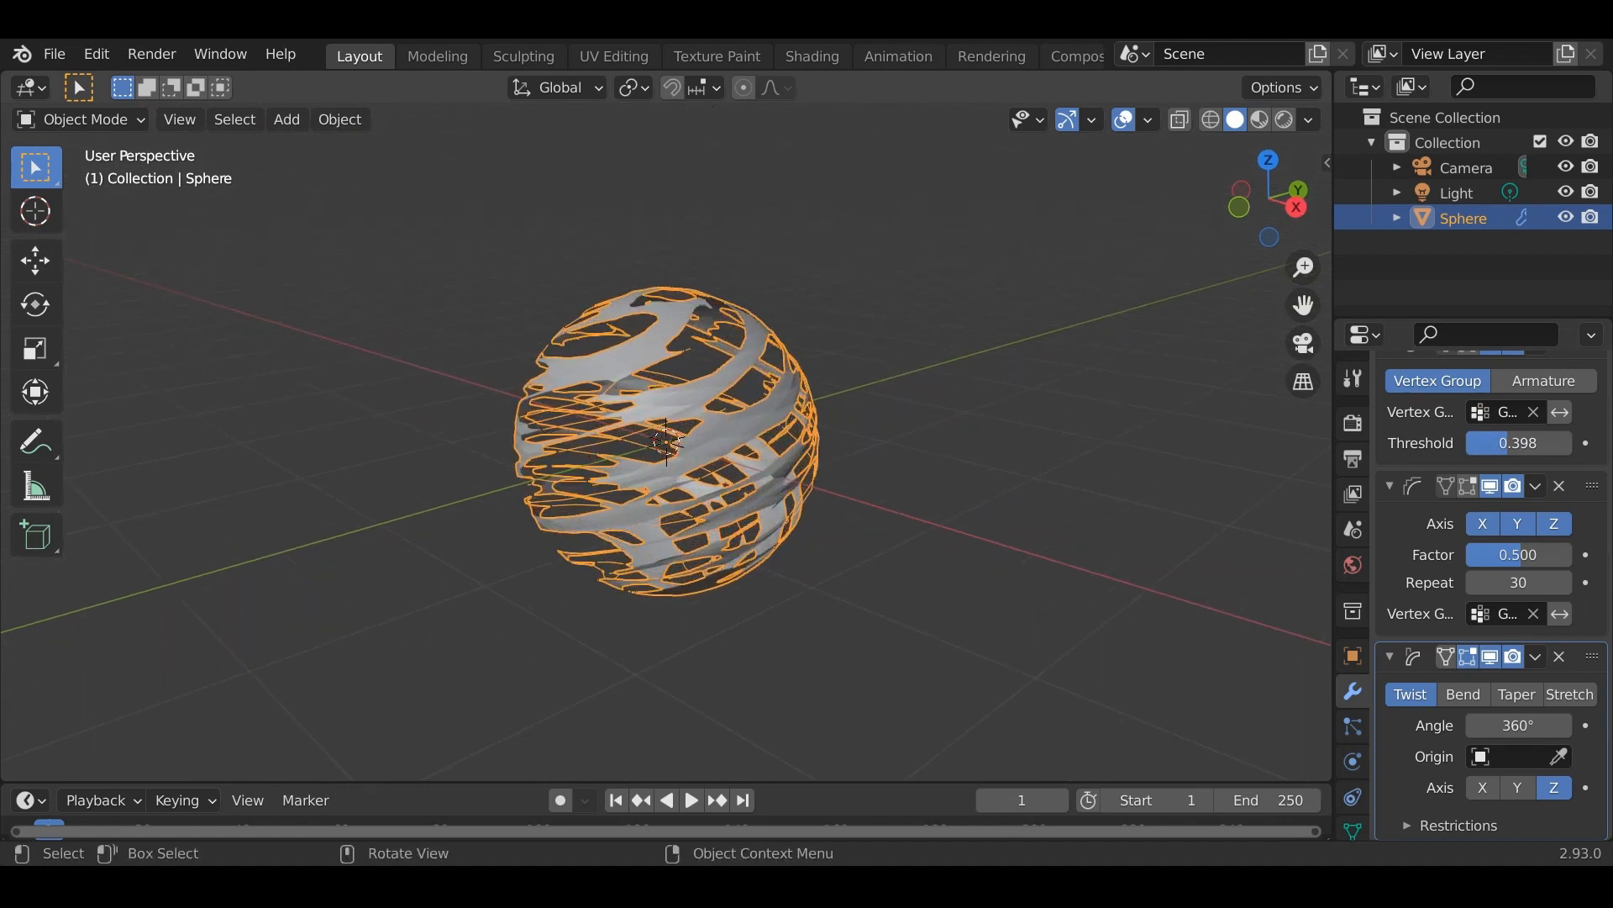
scroll(666, 442, "down", 2)
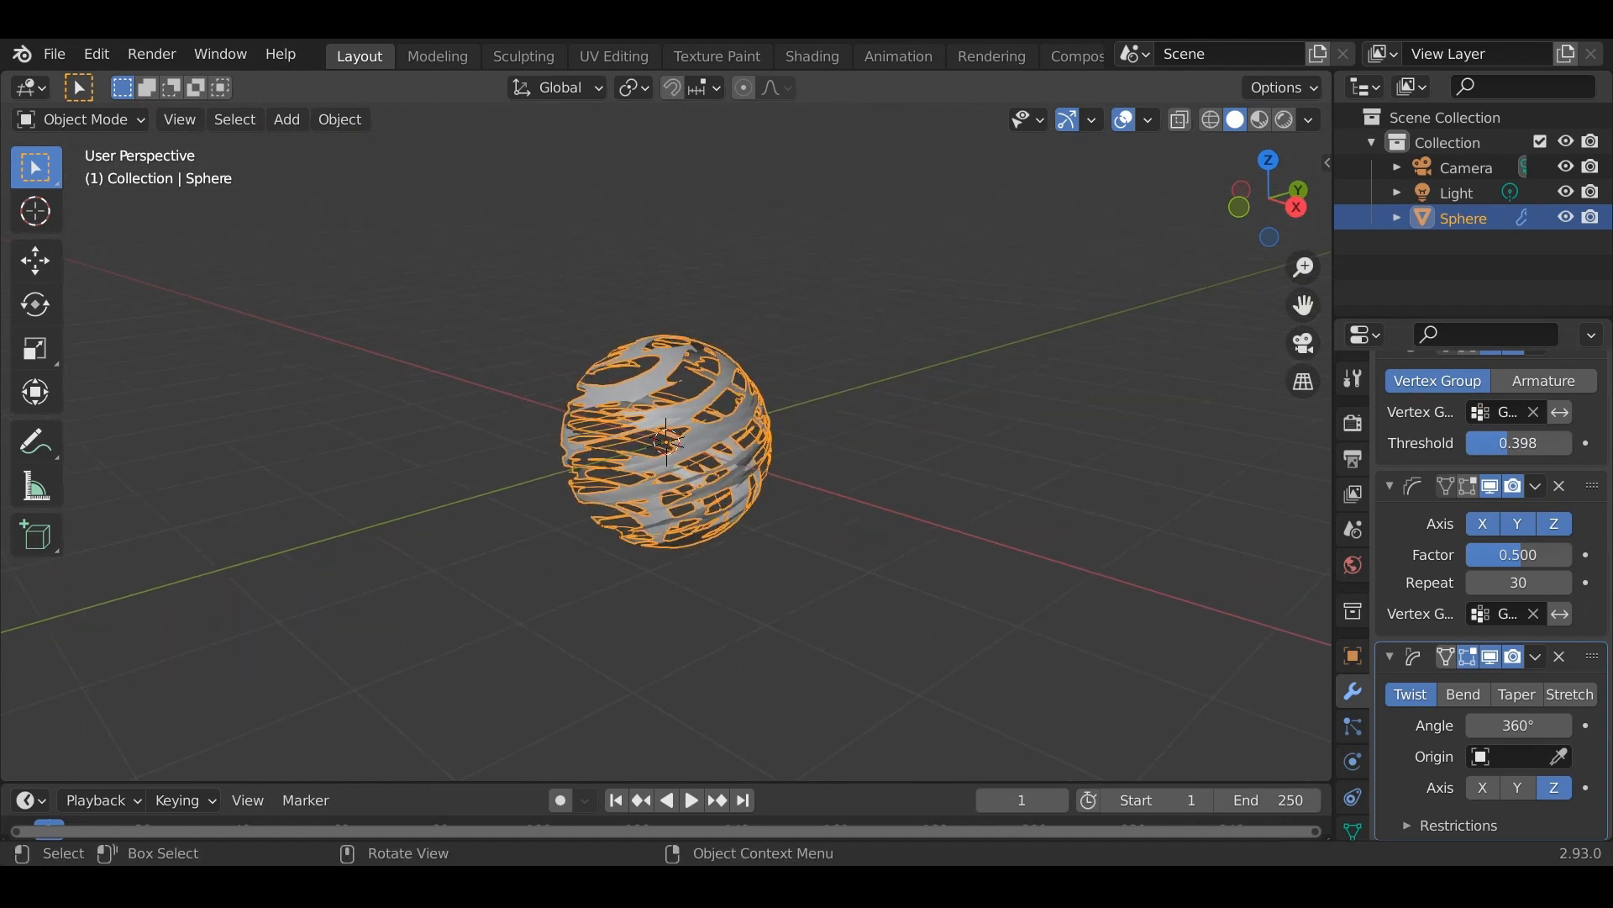
middle_click_drag(666, 442, 521, 447)
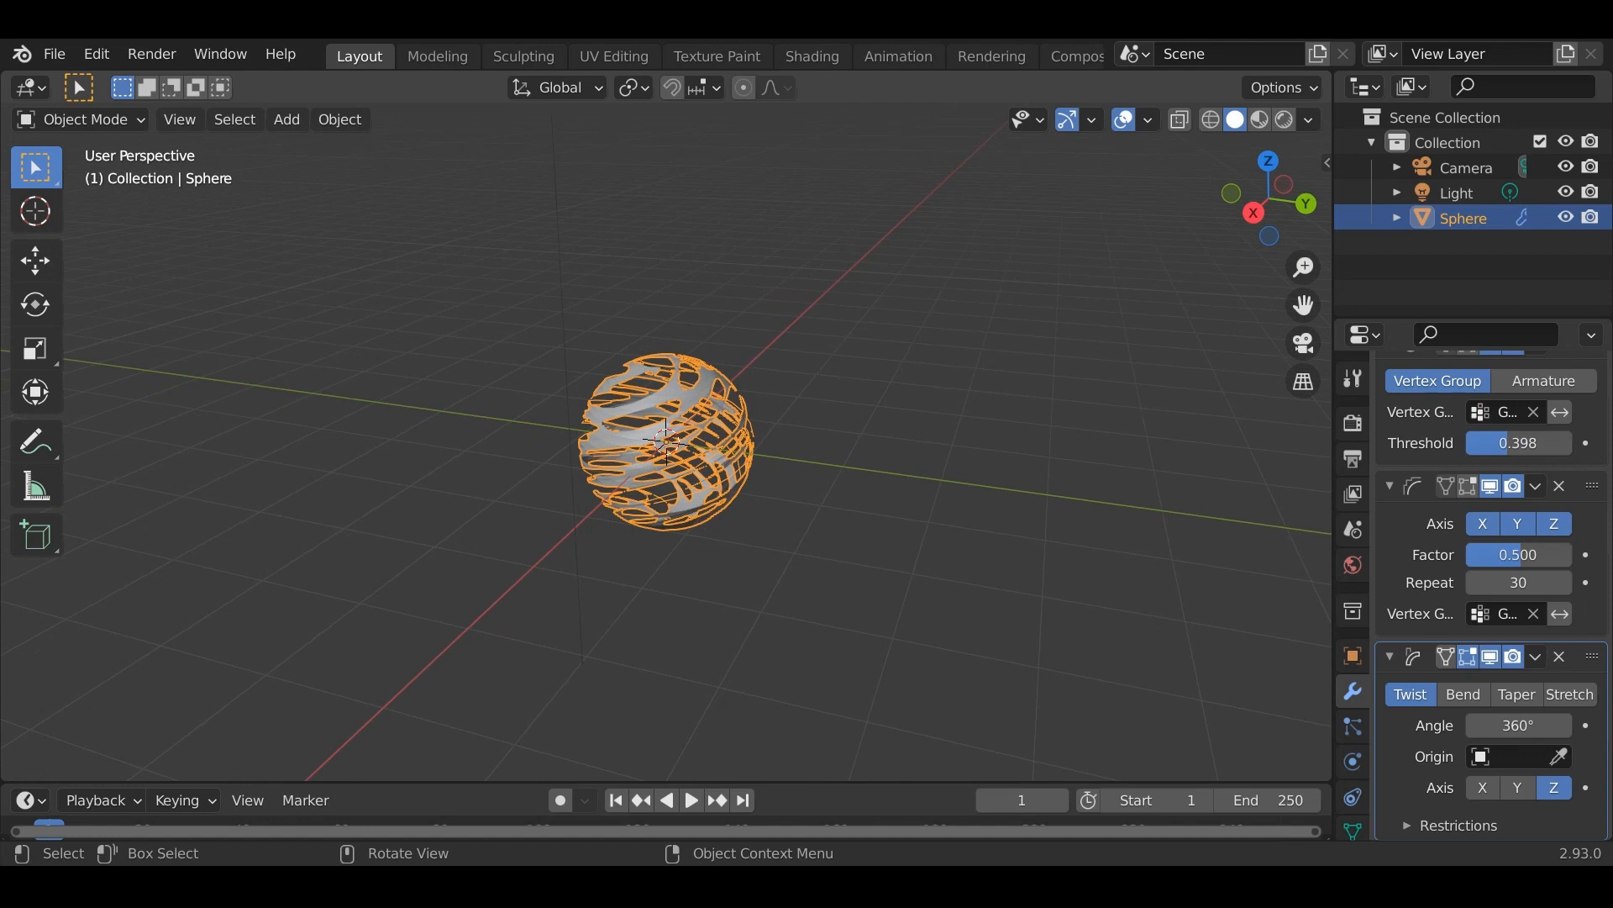
Review the sphere's modifier settings and give it a new material with an Emission surface
scroll(1492, 589, "up", 10)
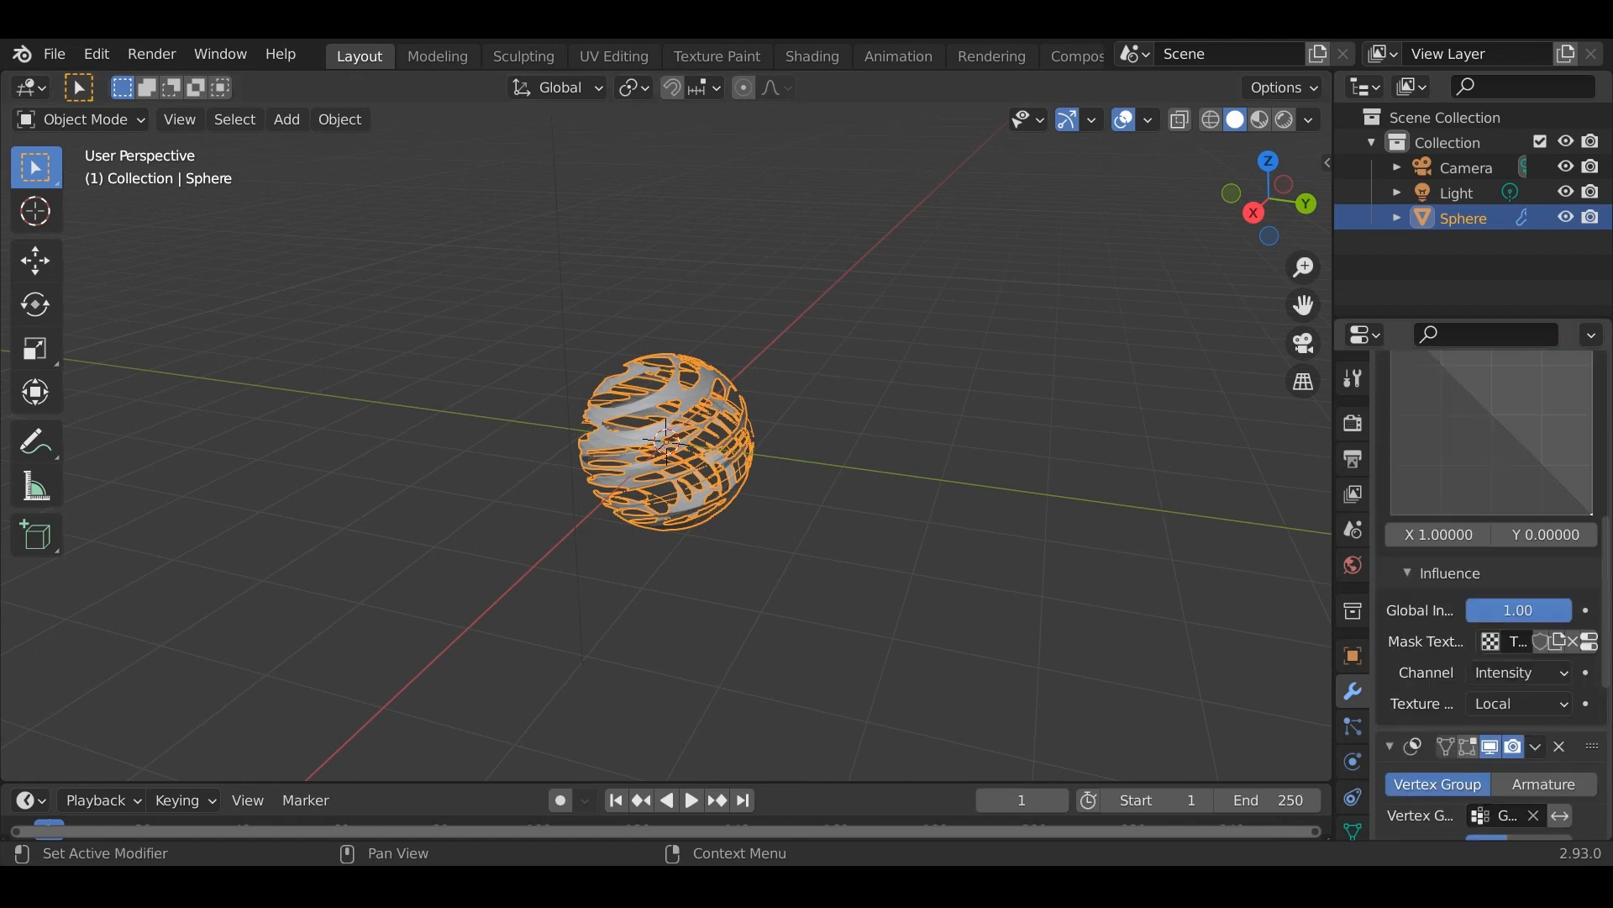
scroll(1491, 588, "up", 10)
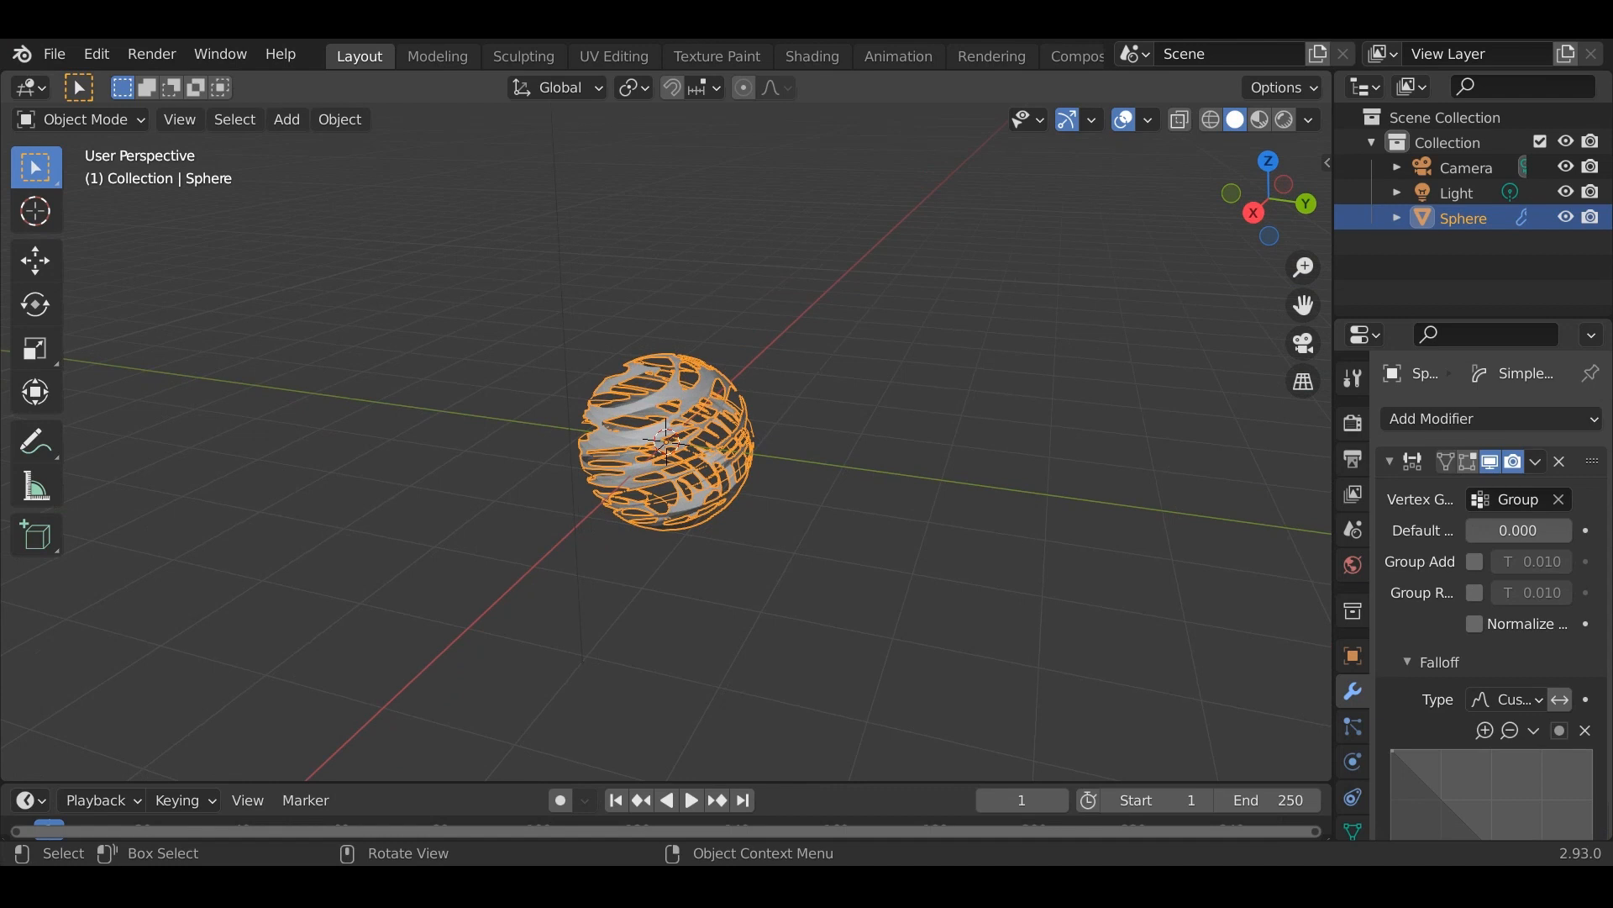
scroll(1492, 588, "down", 10)
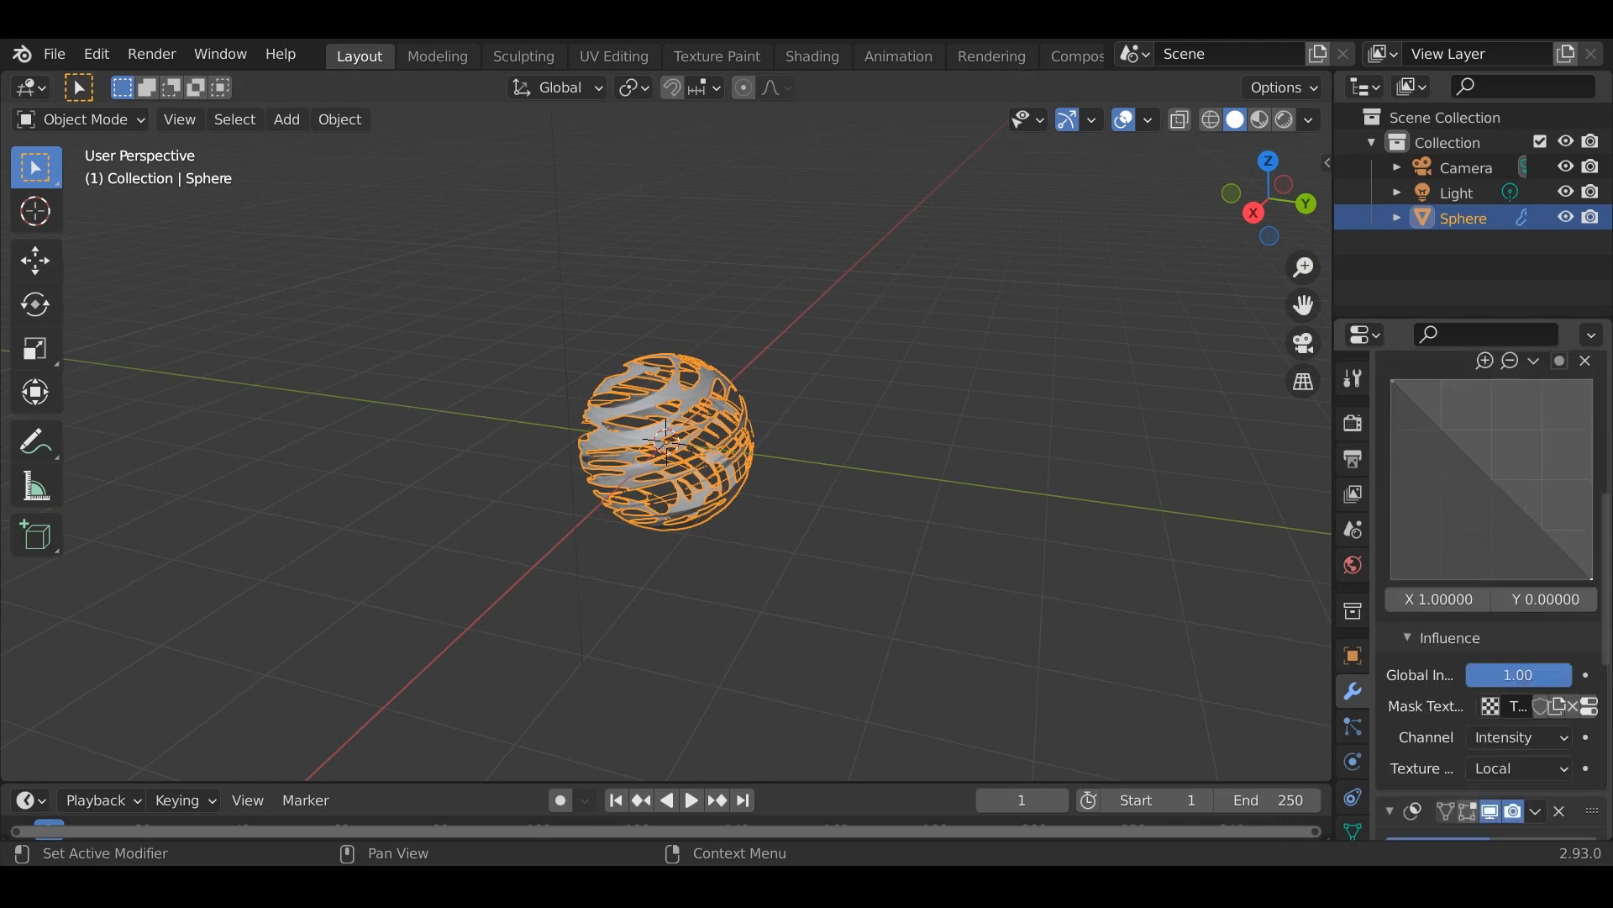
scroll(1519, 639, "down", 3)
scroll(1353, 727, "down", 3)
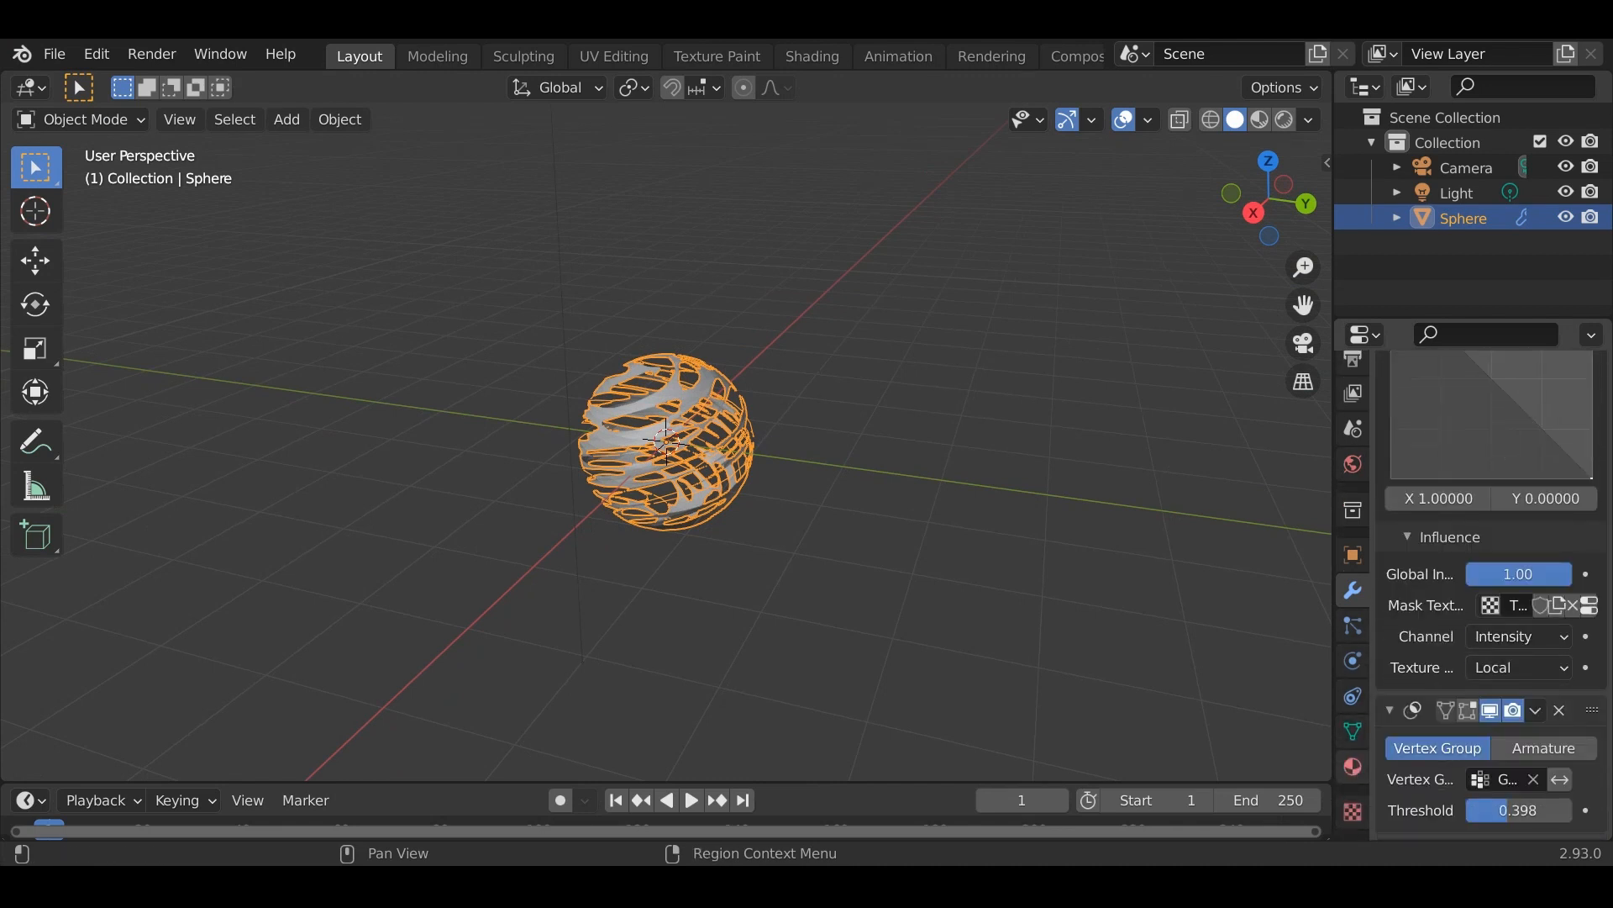
left_click(1353, 767)
left_click(1511, 525)
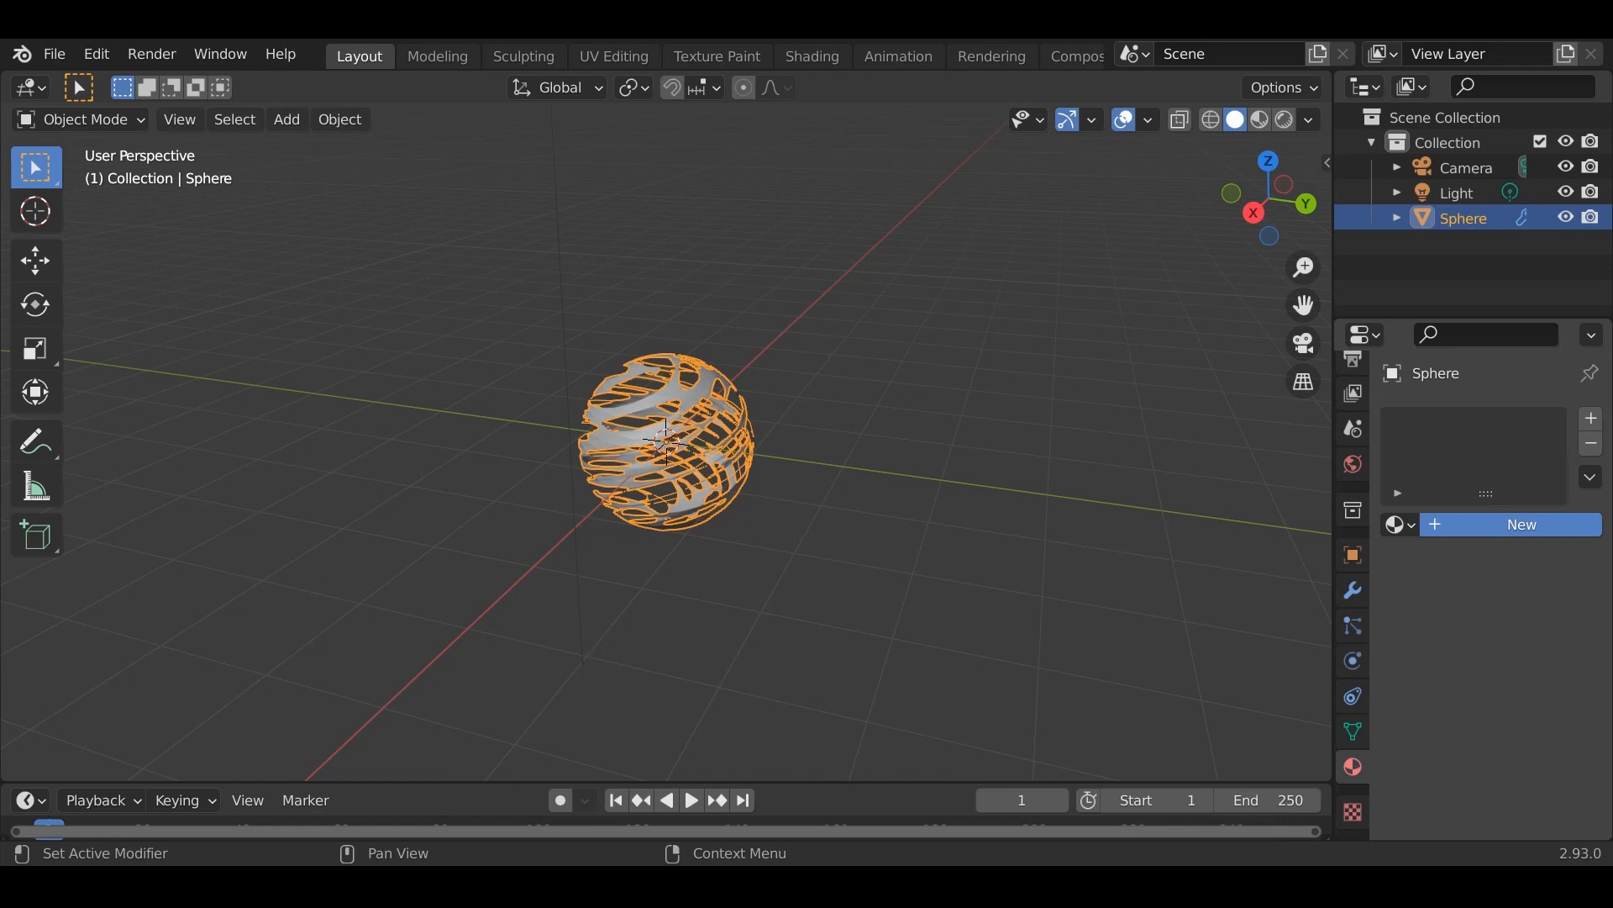
left_click(1523, 675)
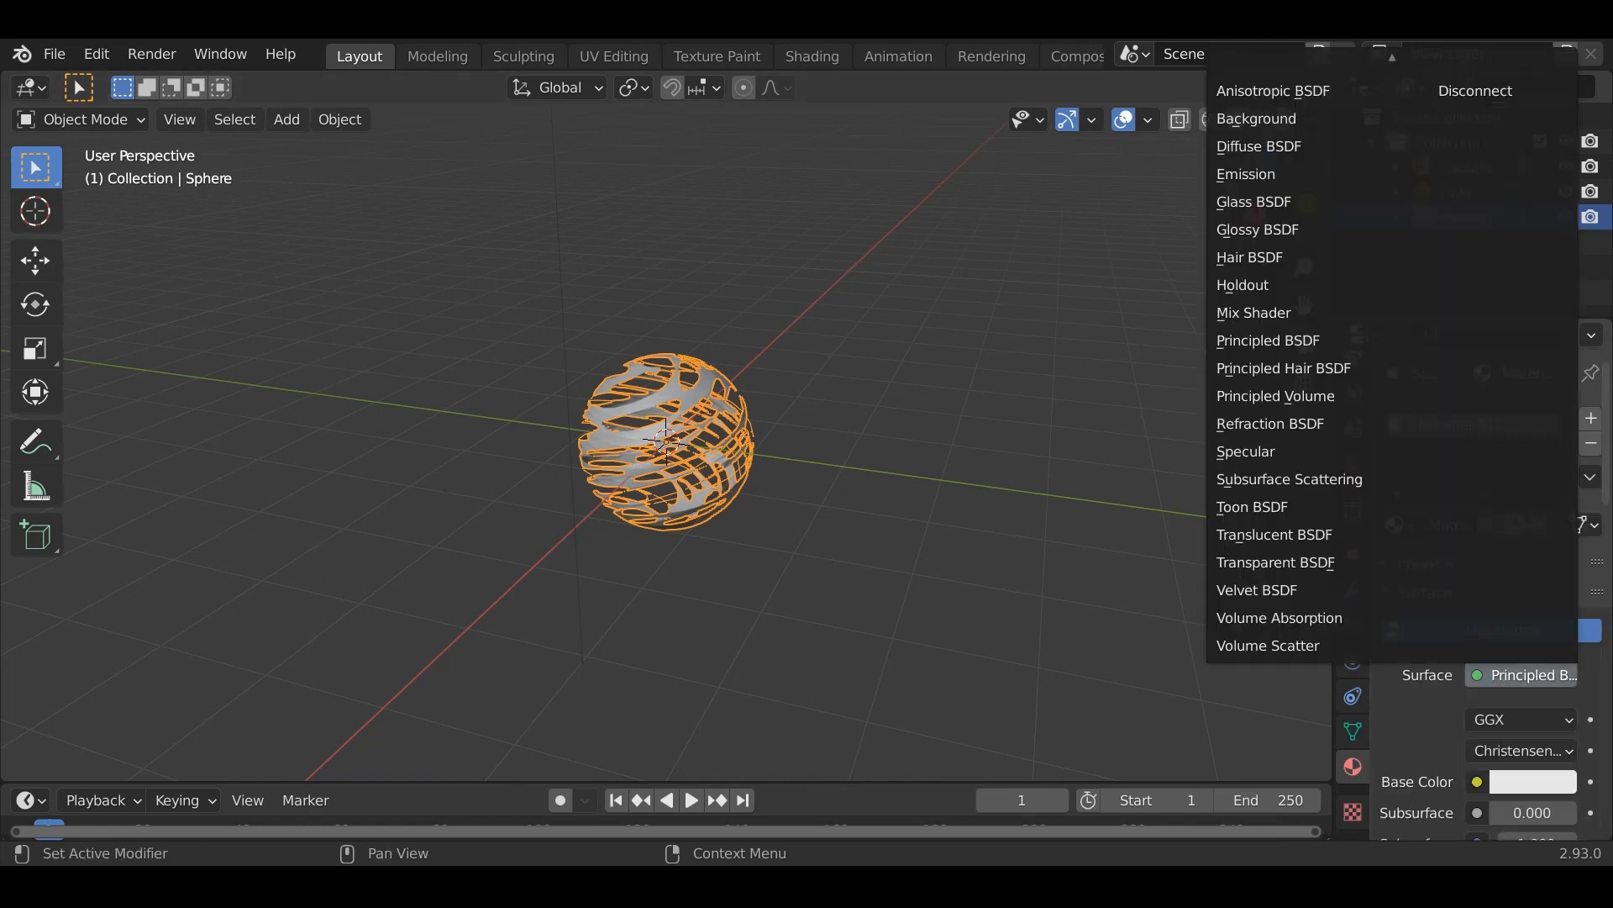
left_click(1246, 174)
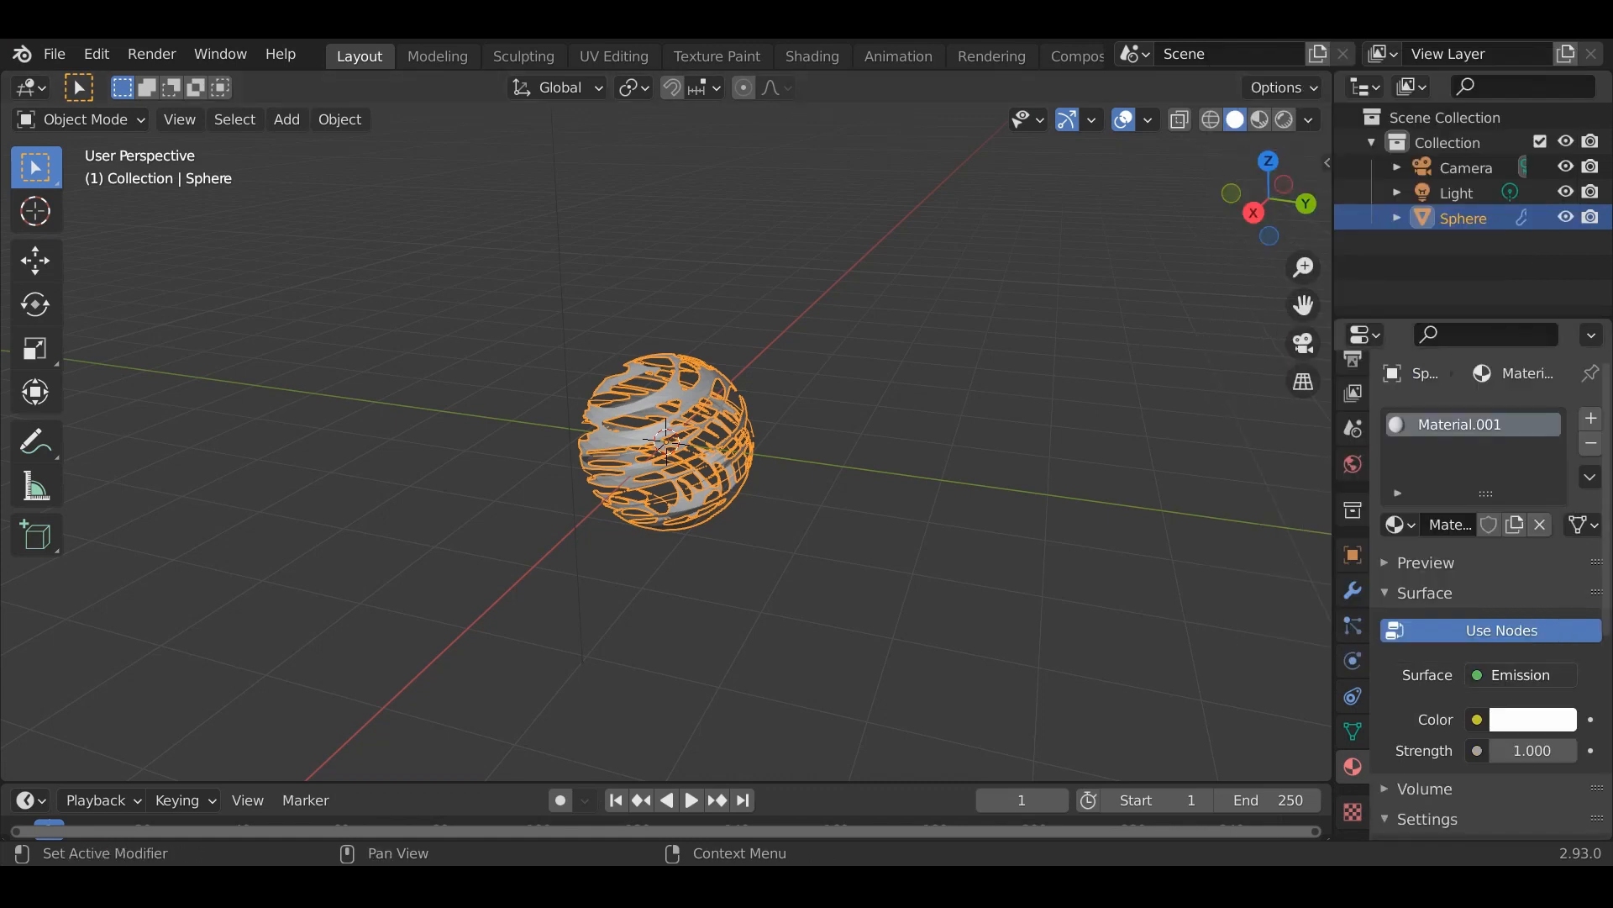
Set the emission color to blue (H 0.640, S 0.999, V 1.000) and show the viewport in Material Preview shading
left_click(1533, 719)
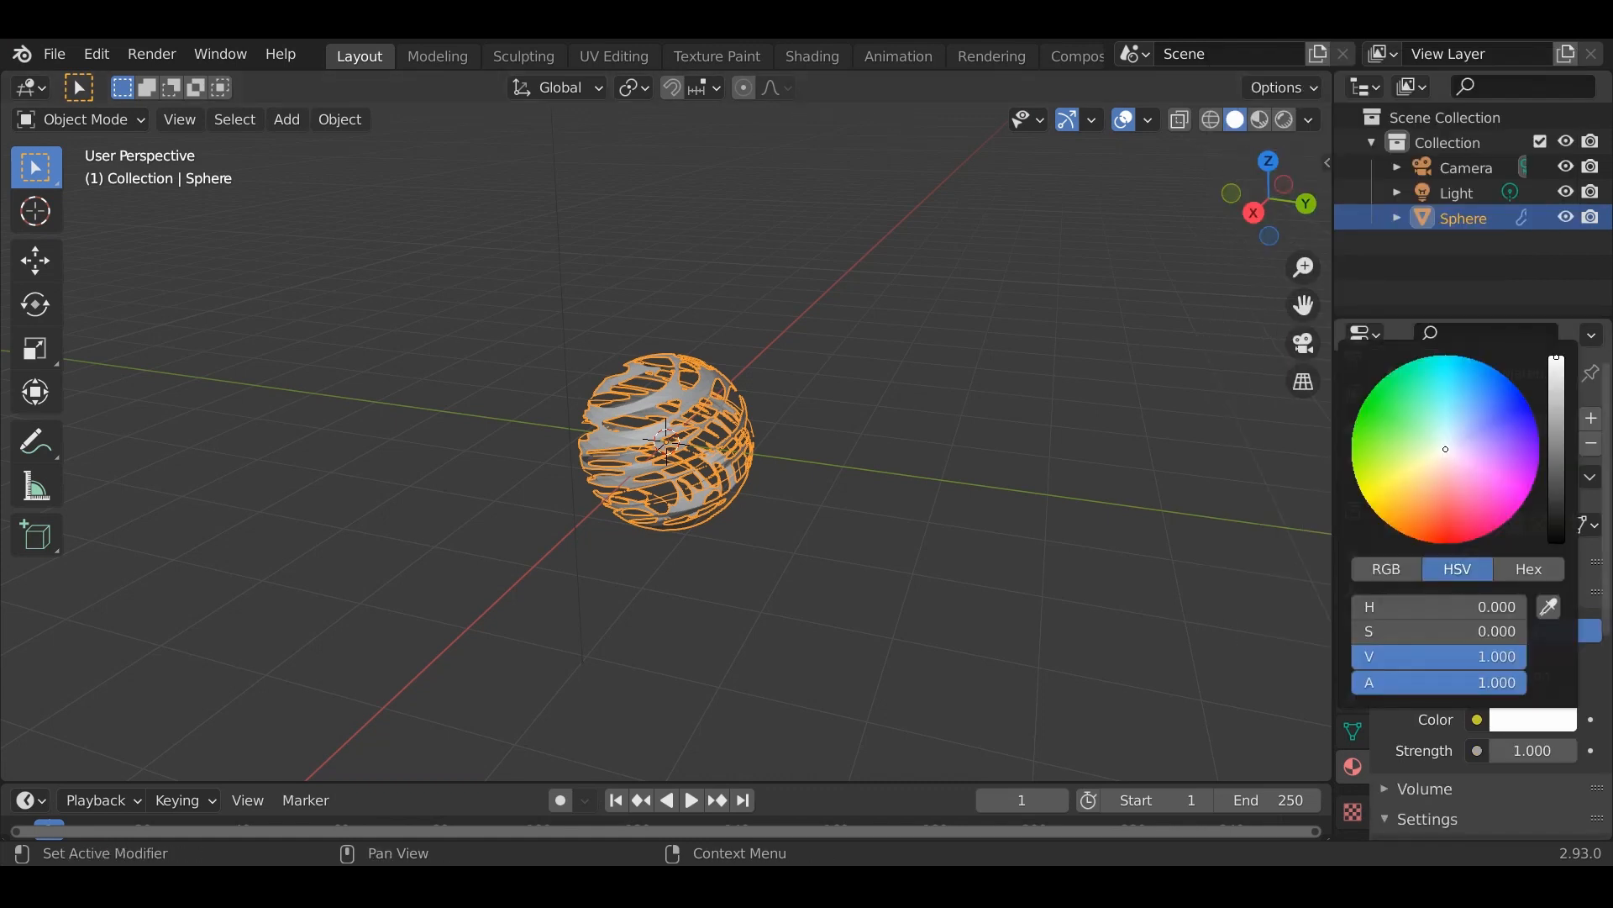
left_click_drag(1445, 449, 1498, 371)
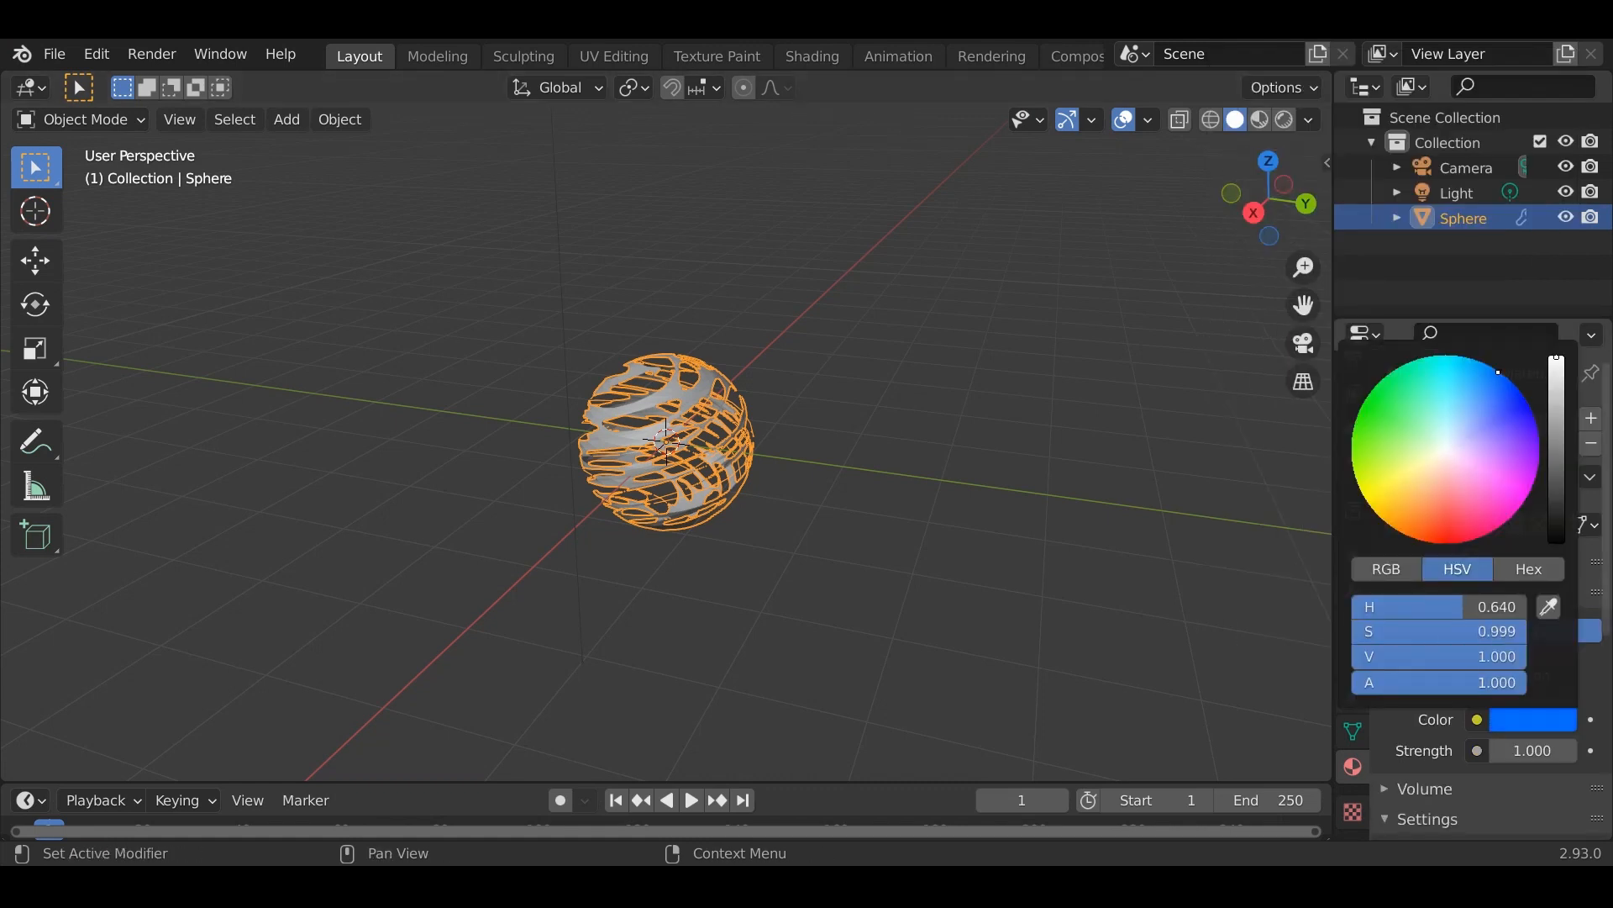
left_click(1260, 120)
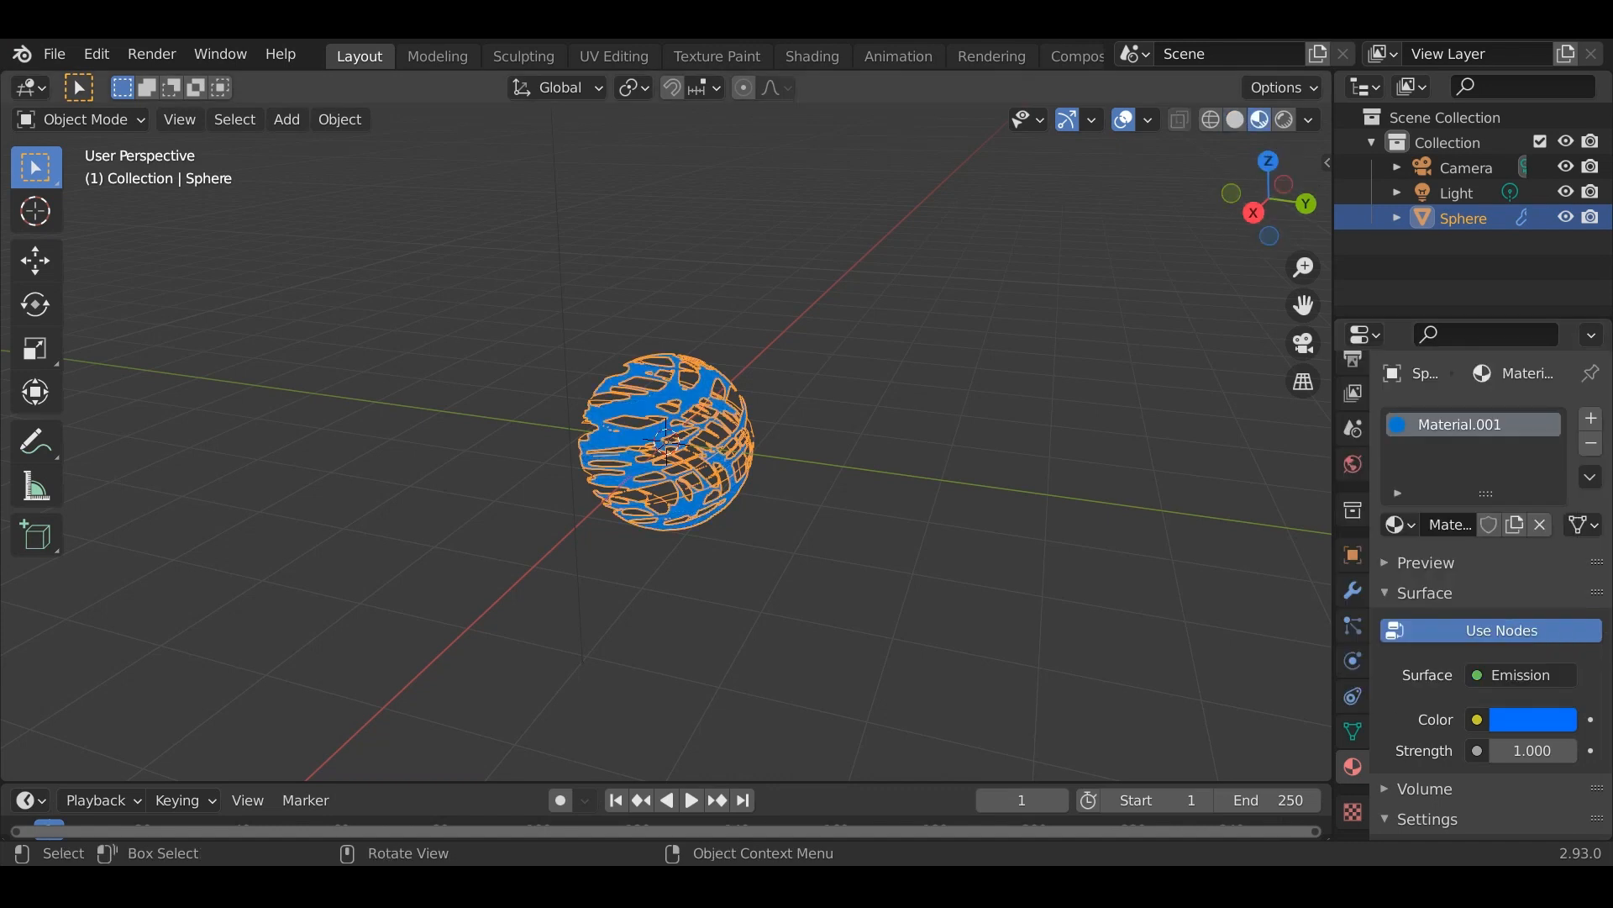
middle_click_drag(891, 471, 824, 464)
scroll(1353, 588, "up", 2)
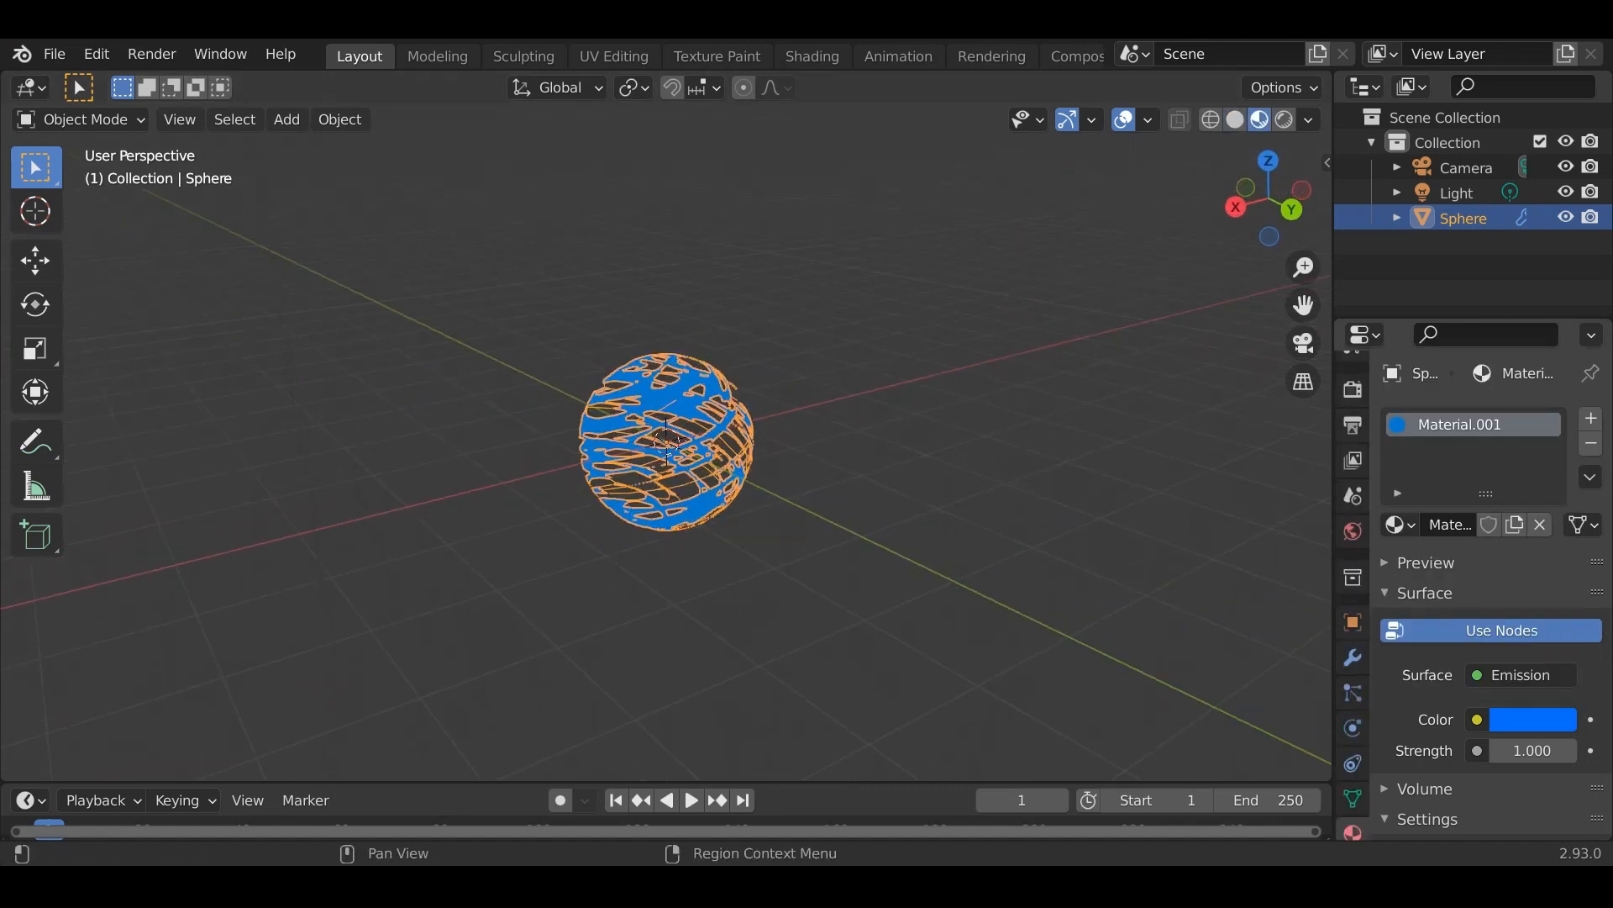
Make sure Bloom is enabled for Eevee and set the blue material's emission strength to 8.500
scroll(1353, 504, "up", 1)
left_click(1353, 422)
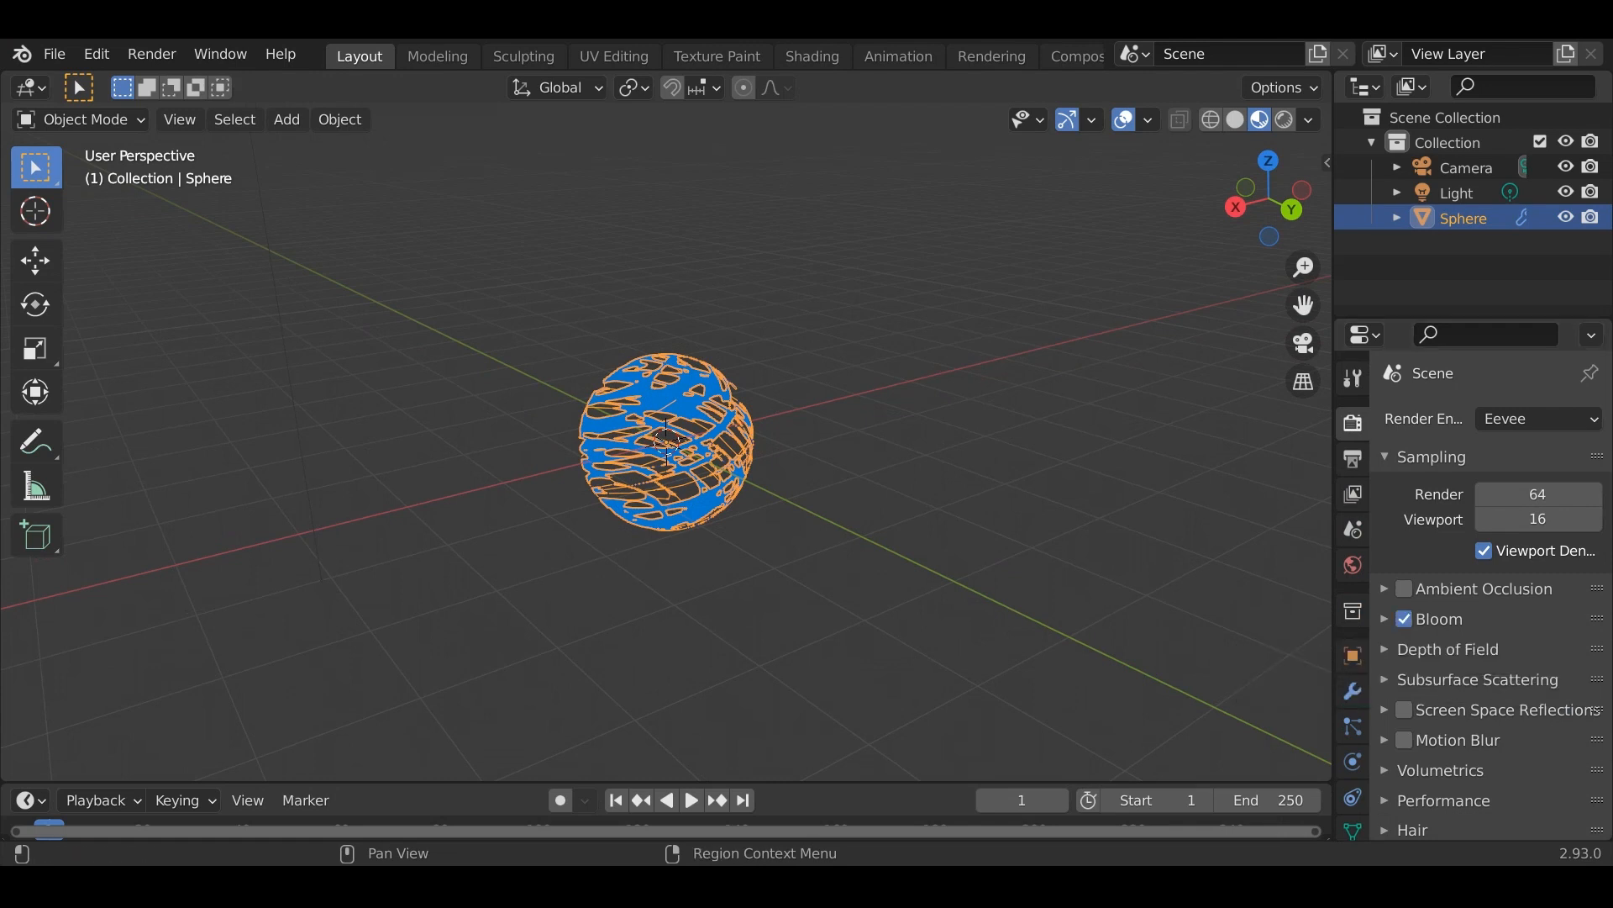
scroll(1353, 606, "down", 3)
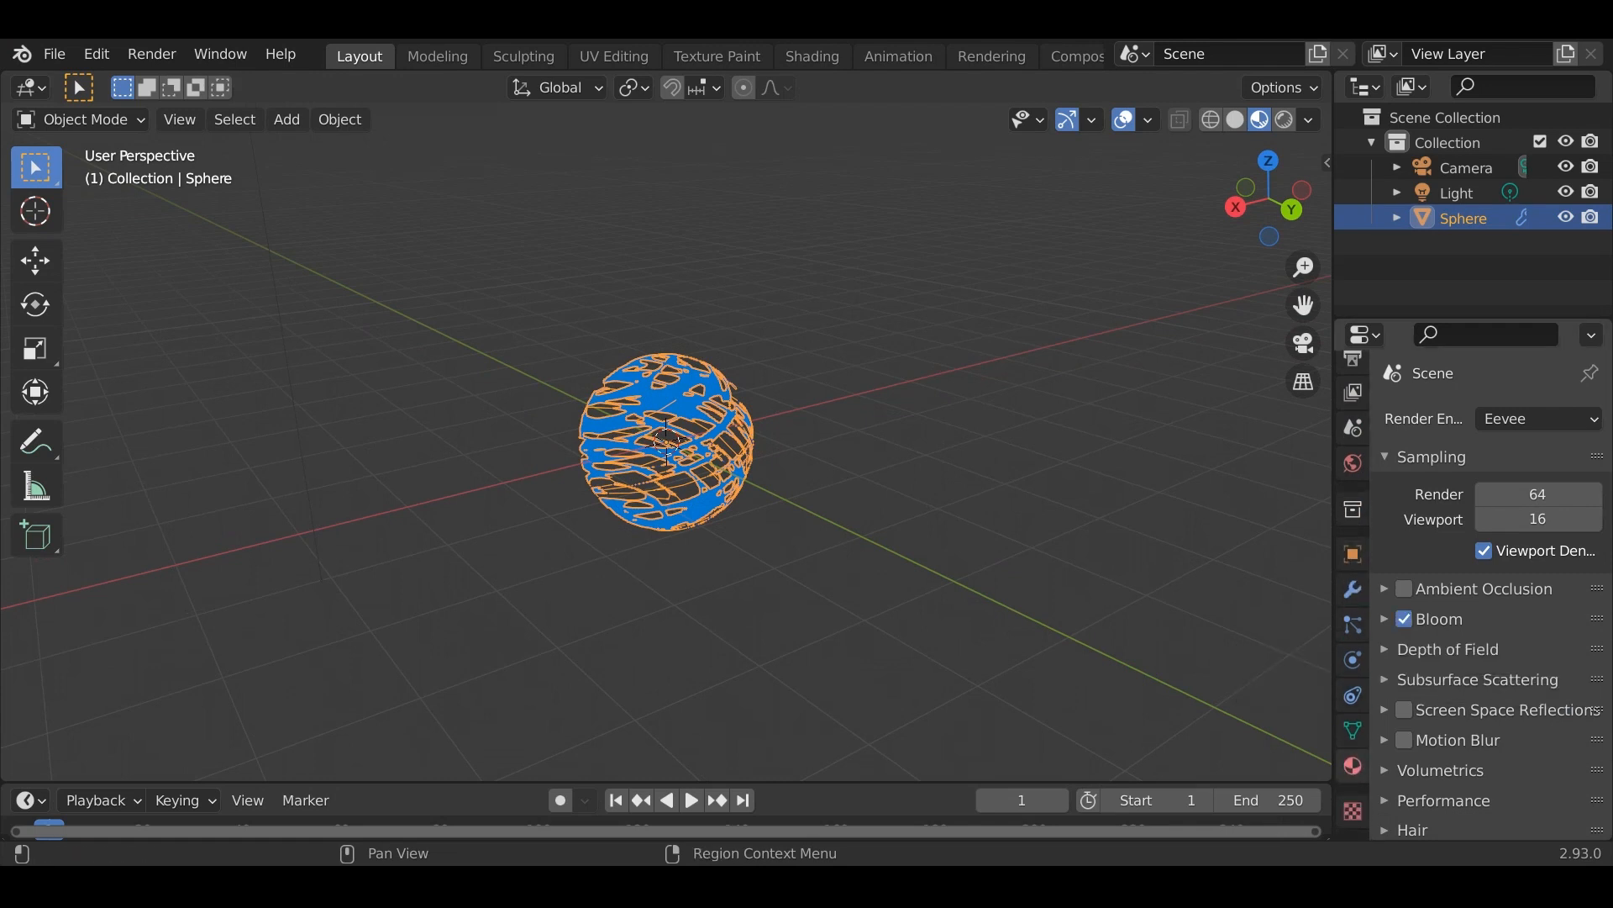
left_click(1353, 766)
left_click_drag(1533, 751, 1581, 751)
middle_click_drag(1034, 571, 861, 572)
Duplicate the sphere in place and scale the copy down to about 0.84
left_click(861, 572)
left_click(638, 412)
right_click(638, 412)
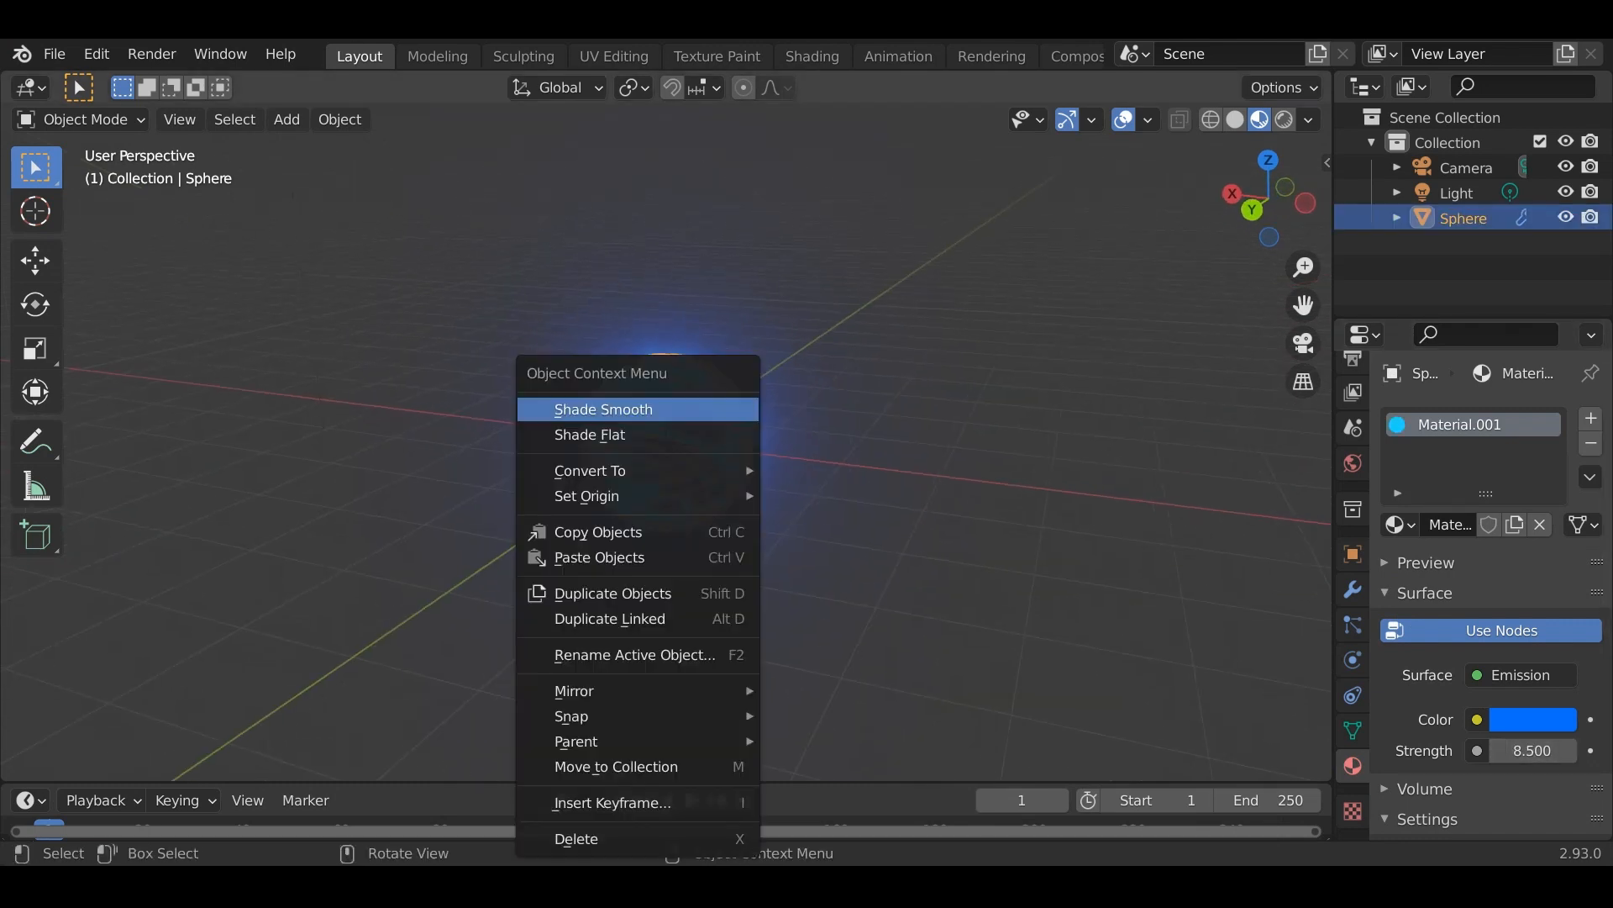
left_click(613, 594)
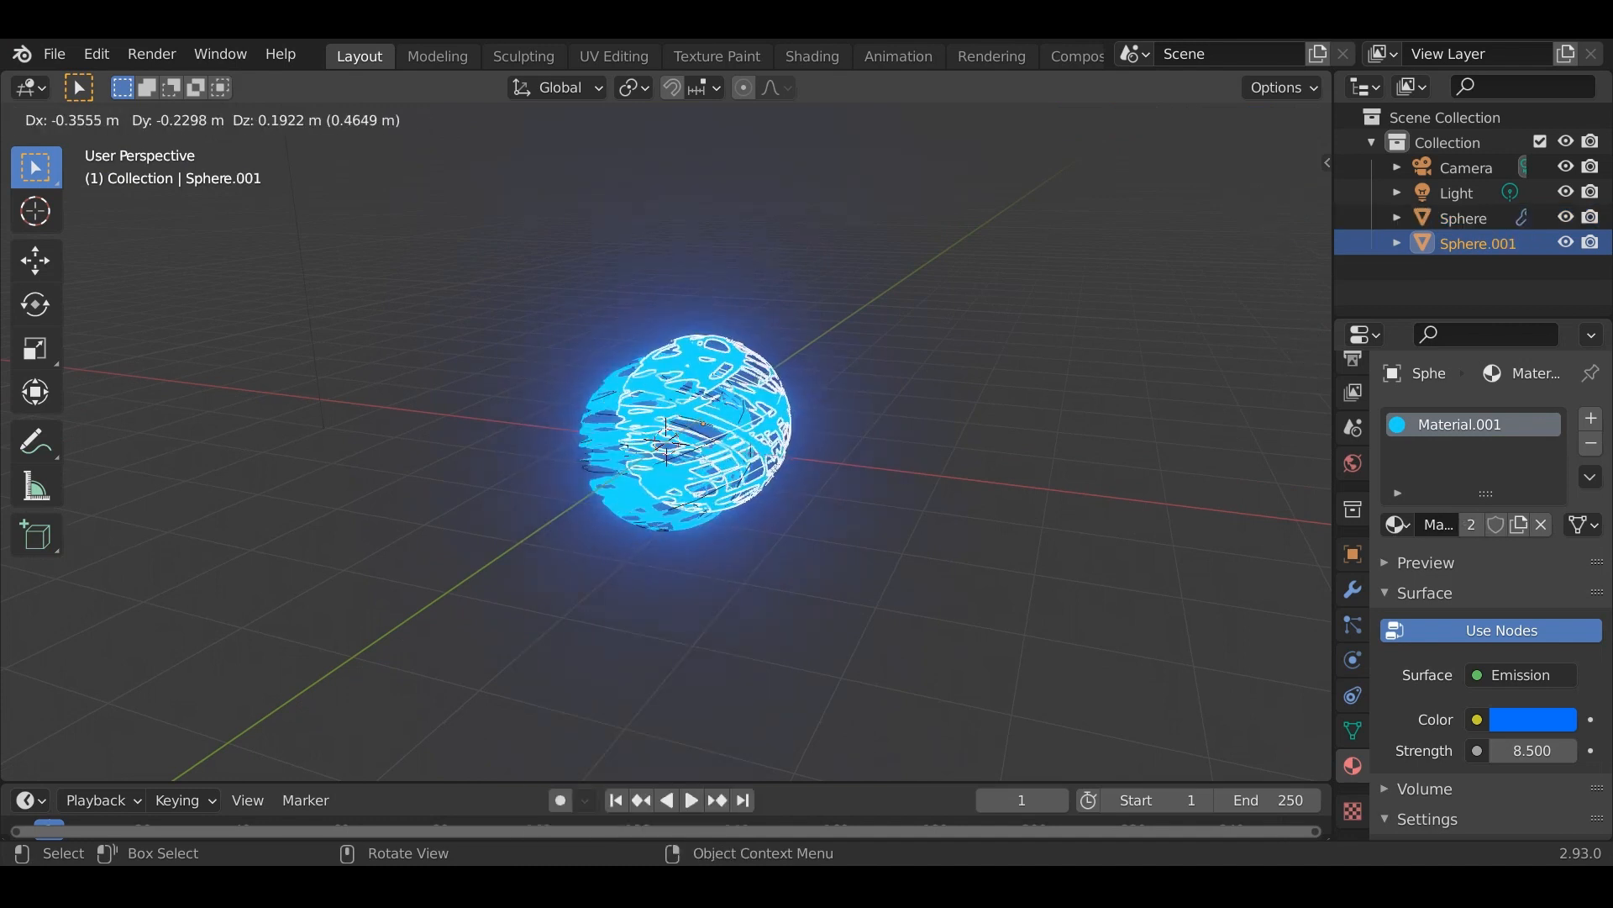
key("s")
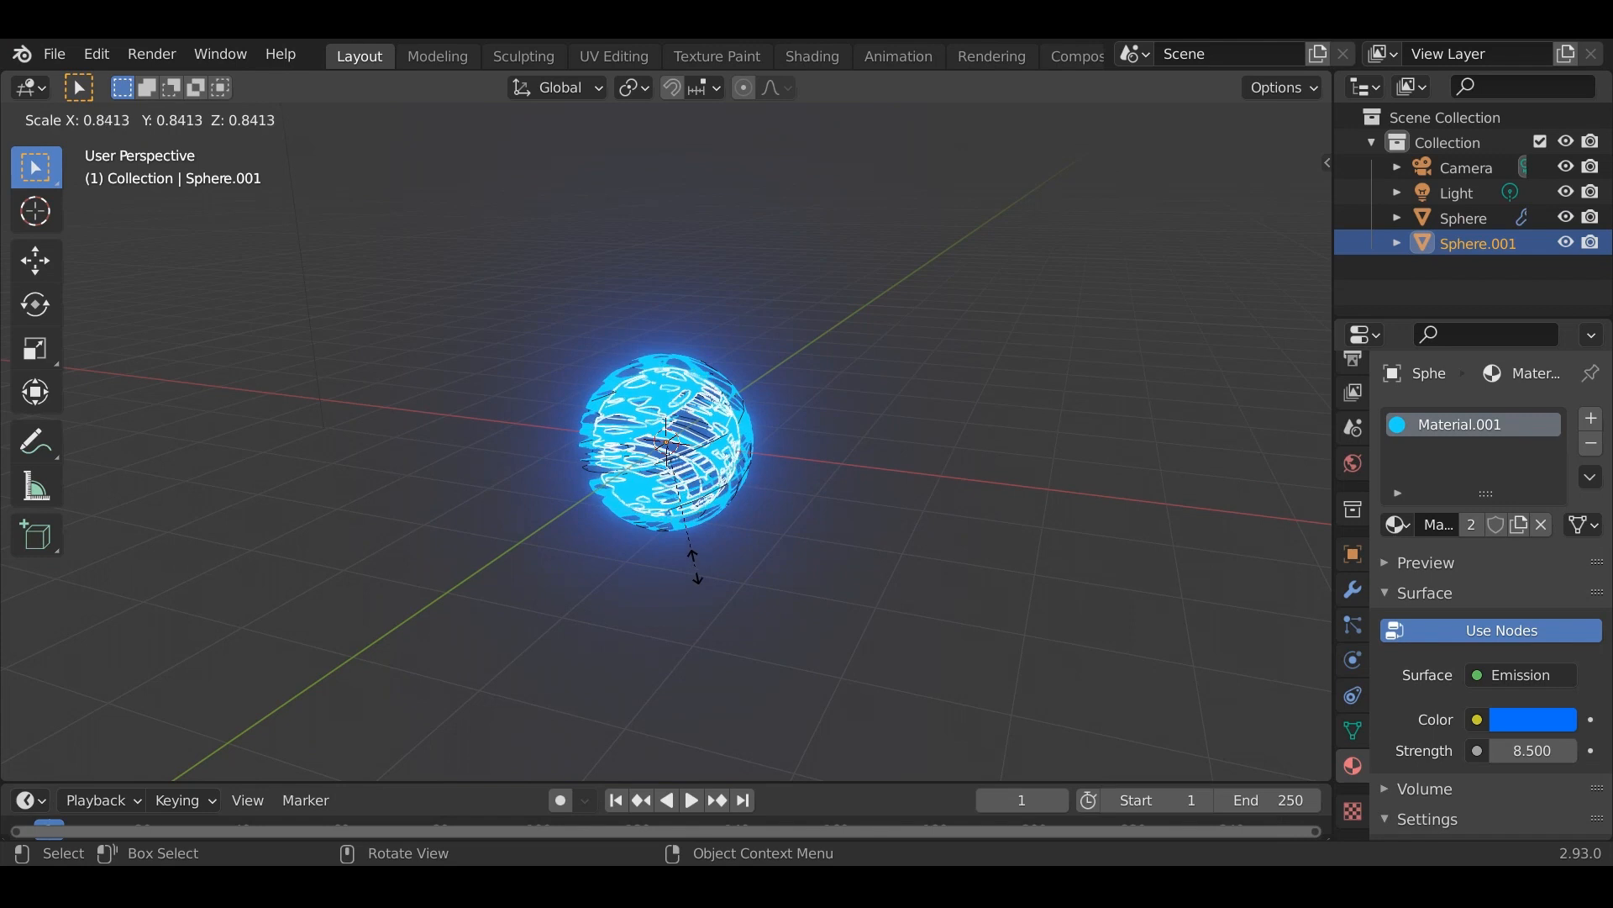
left_click(695, 563)
middle_click_drag(706, 555, 454, 548)
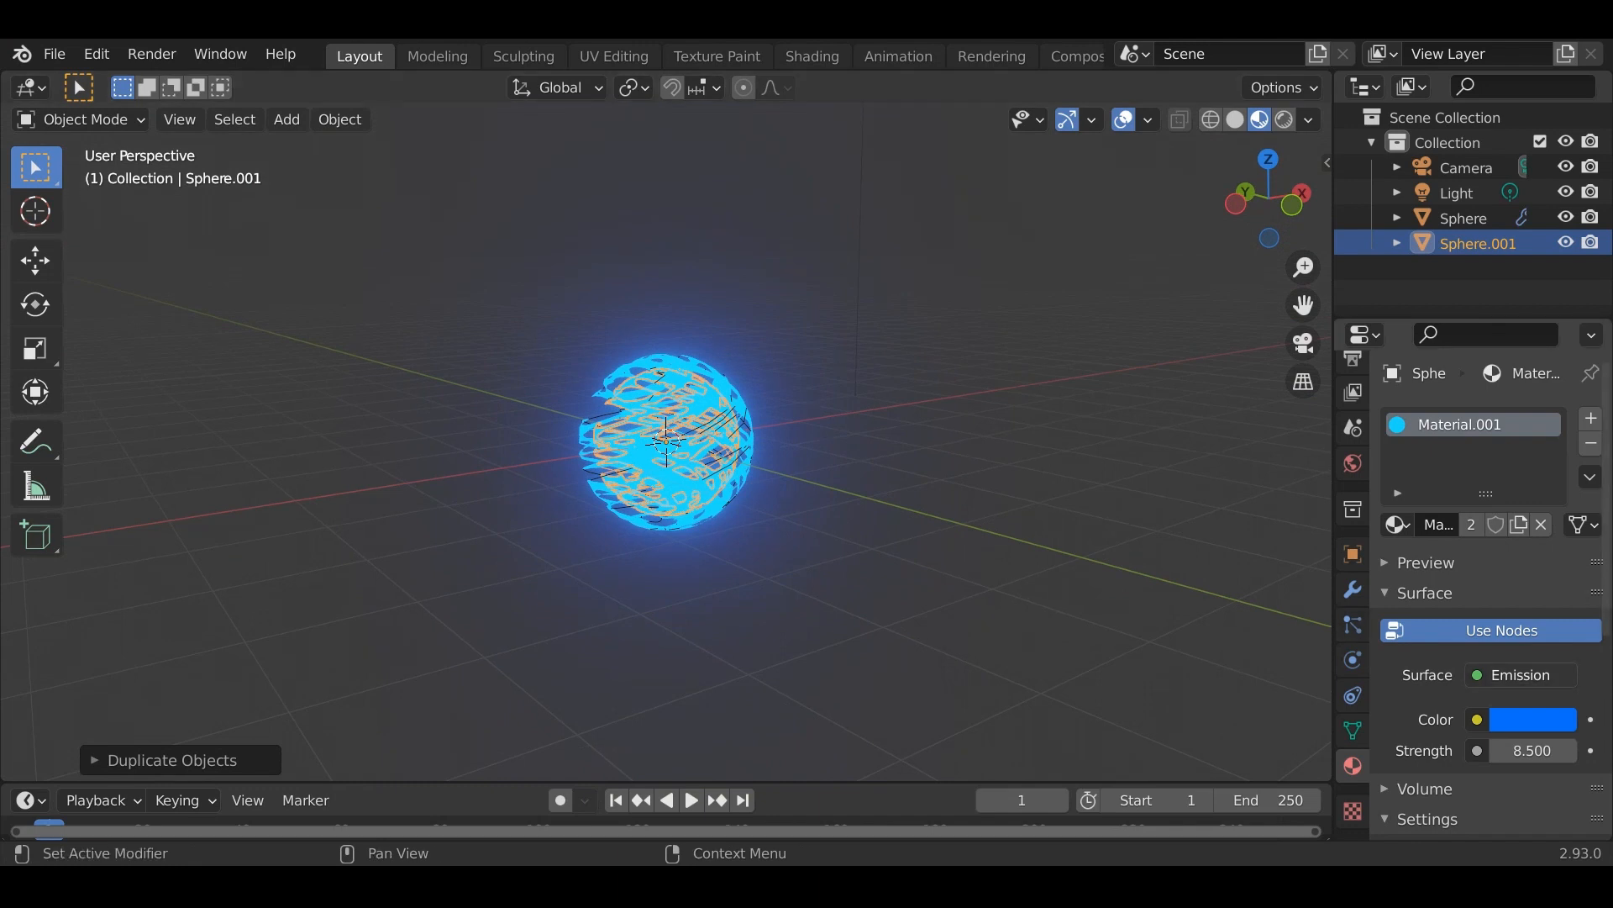
Set the Mask modifier's threshold on the smaller duplicate sphere to 0.391
left_click(1352, 589)
scroll(1492, 601, "down", 12)
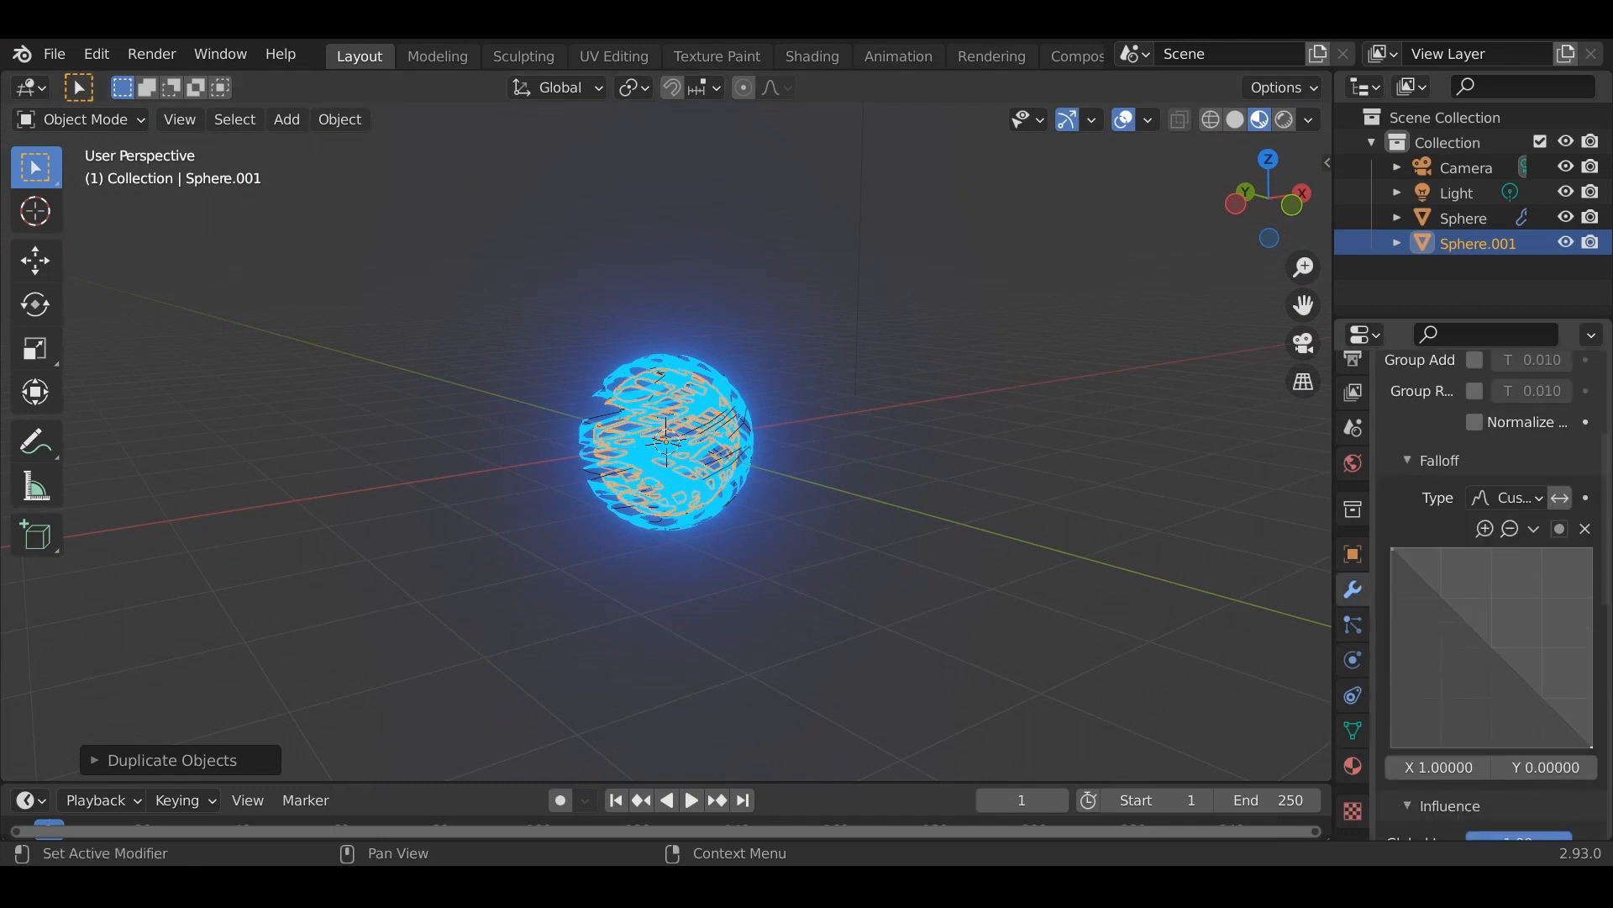
scroll(1491, 595, "down", 7)
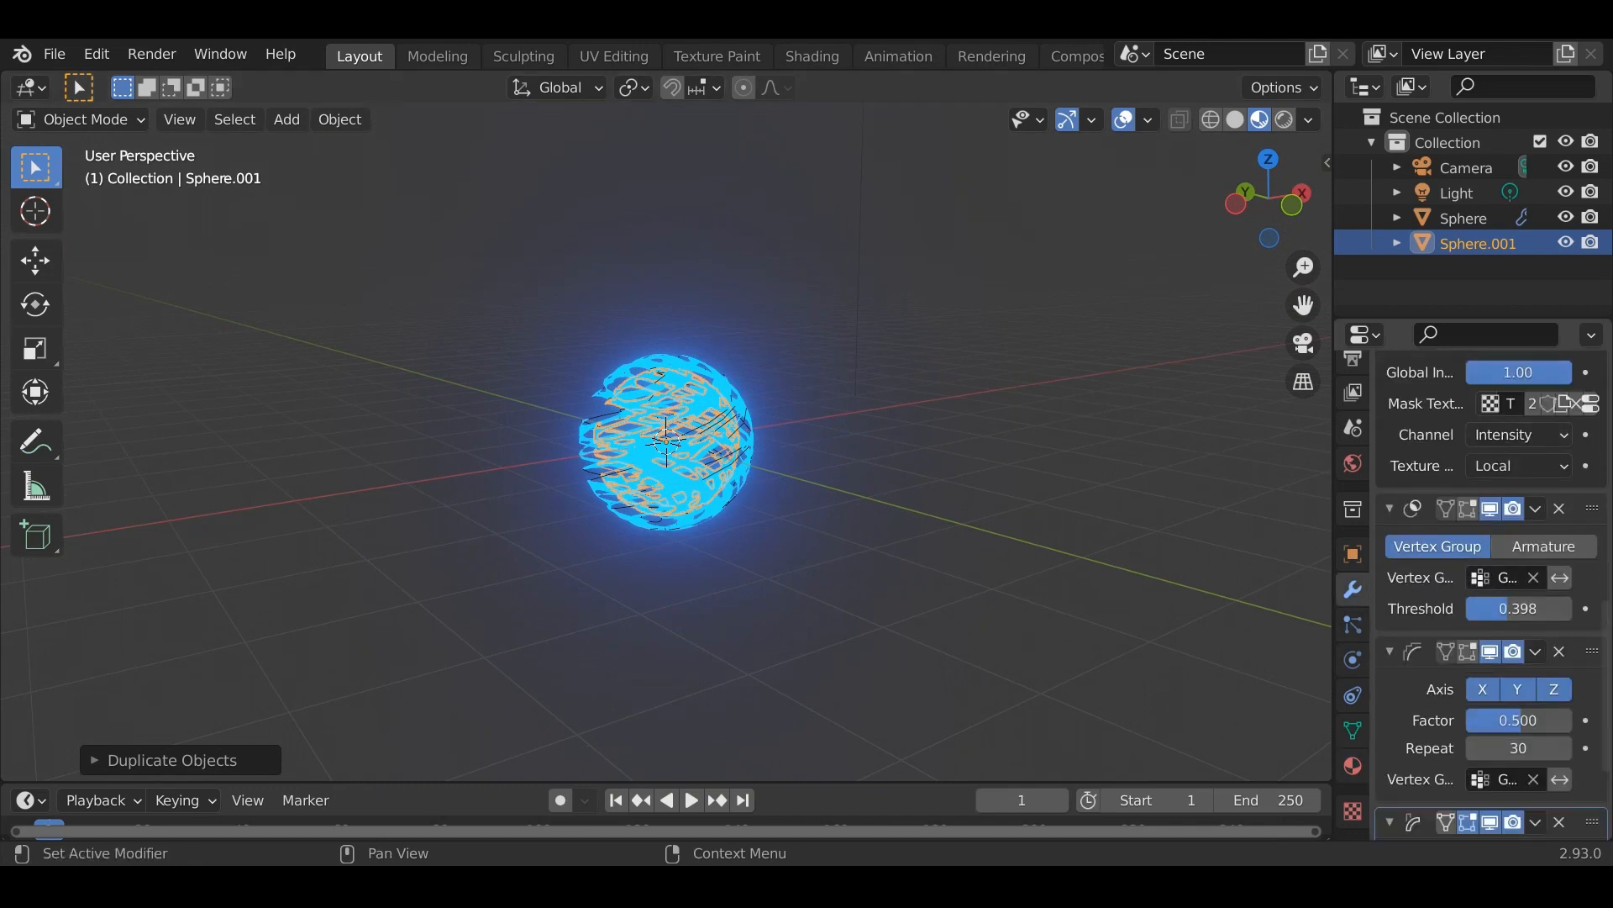
scroll(1491, 595, "up", 6)
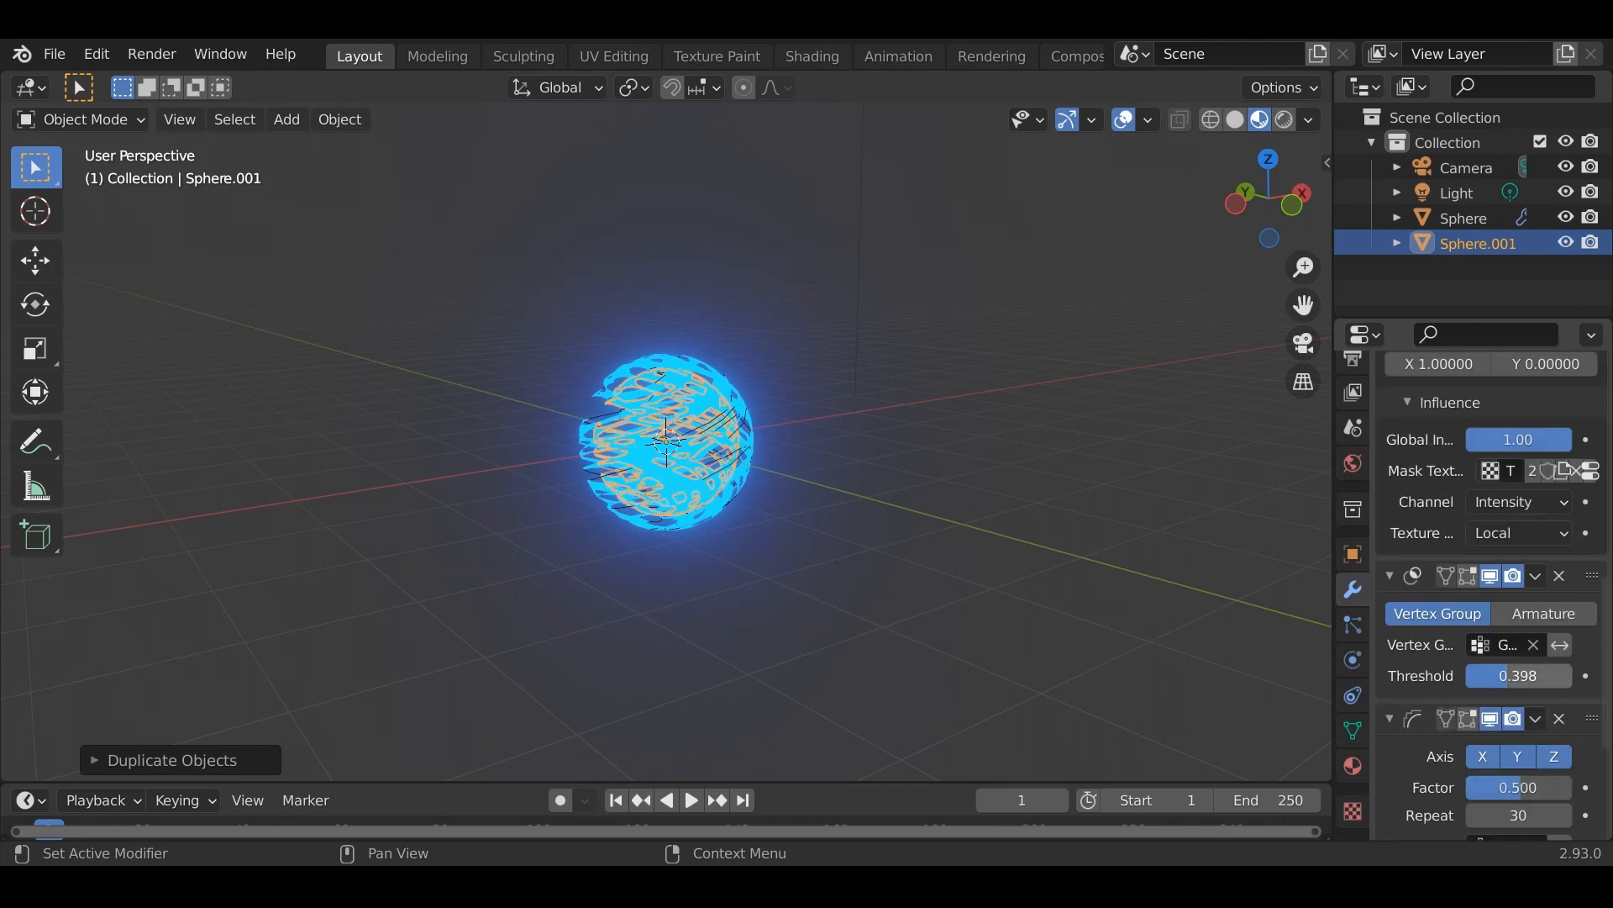
left_click_drag(1519, 709, 1506, 709)
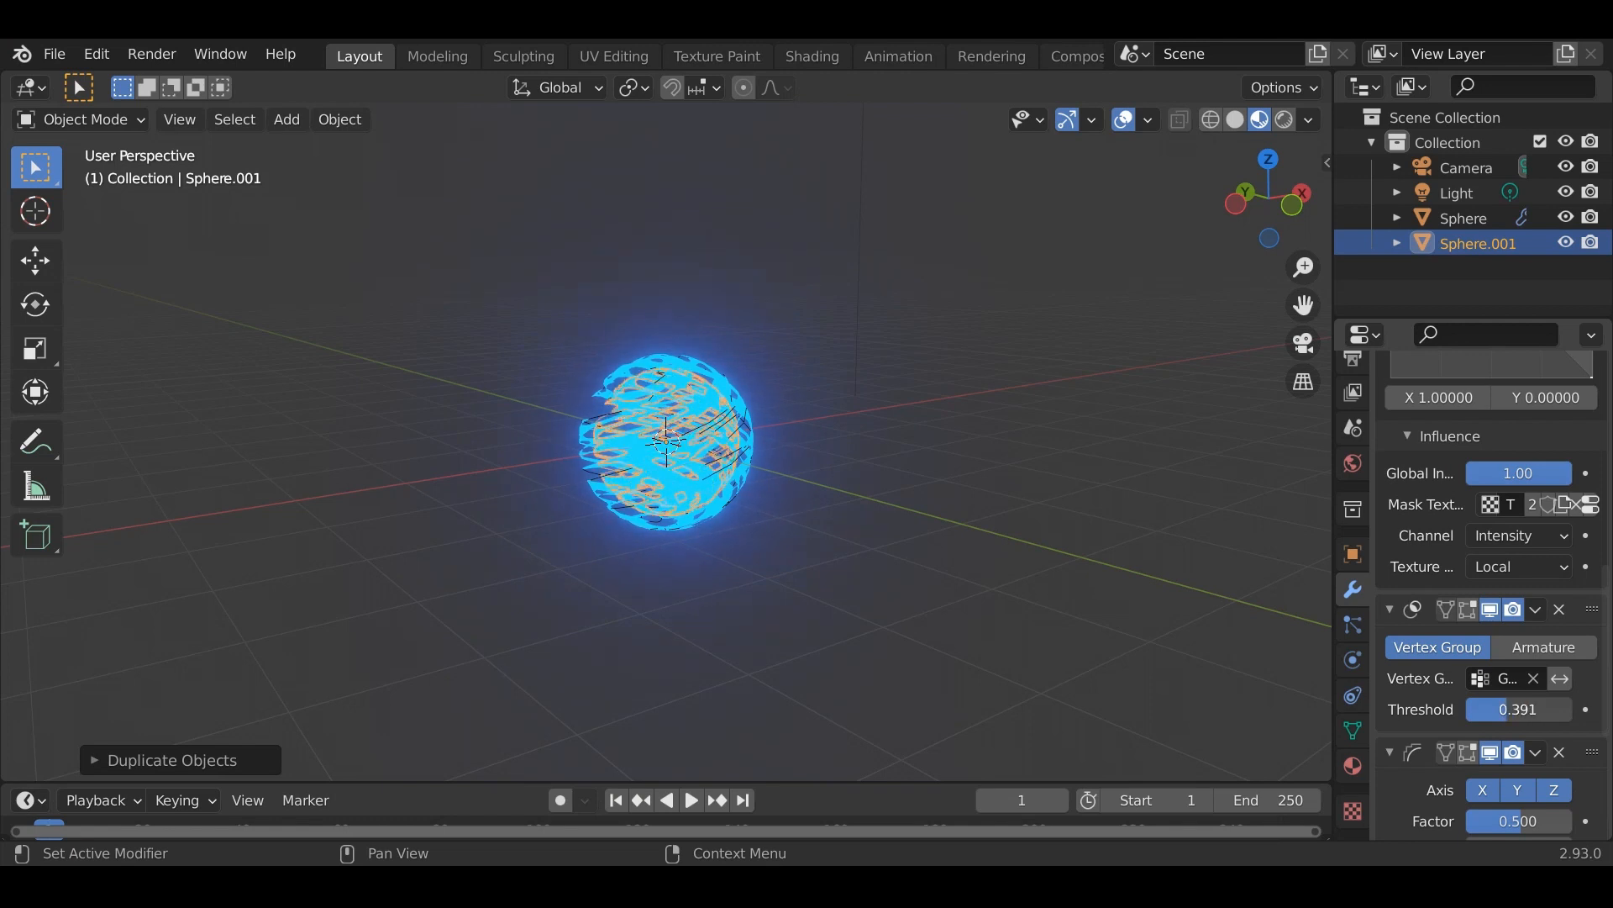
Remove the shared blue material from the smaller sphere and assign a new material with an Emission surface
left_click(1353, 765)
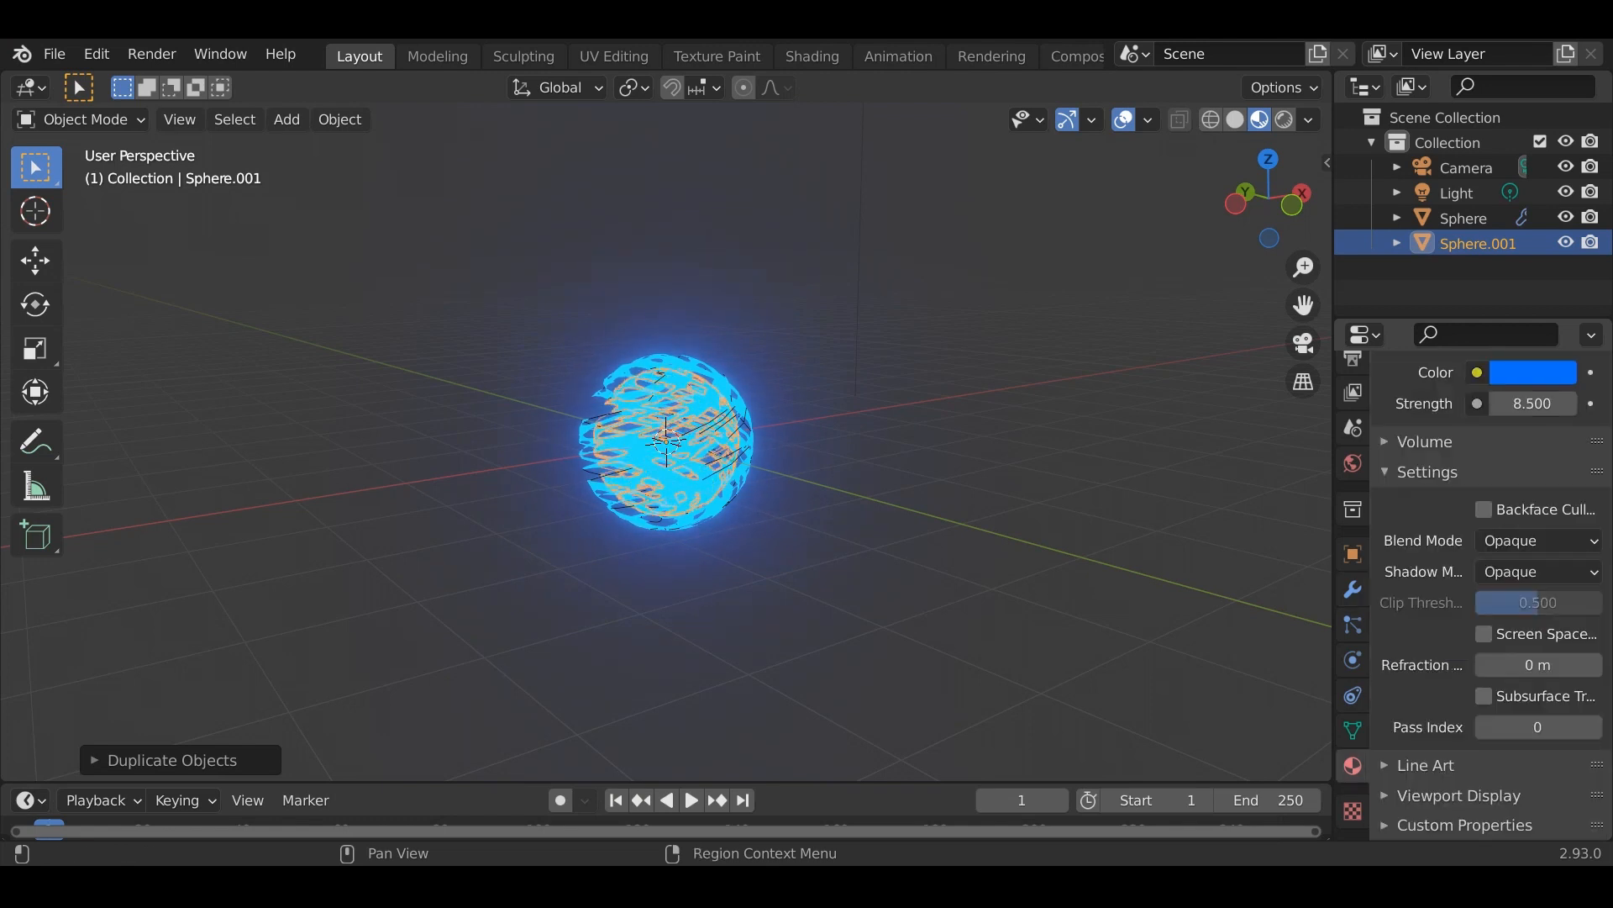
scroll(1488, 588, "up", 10)
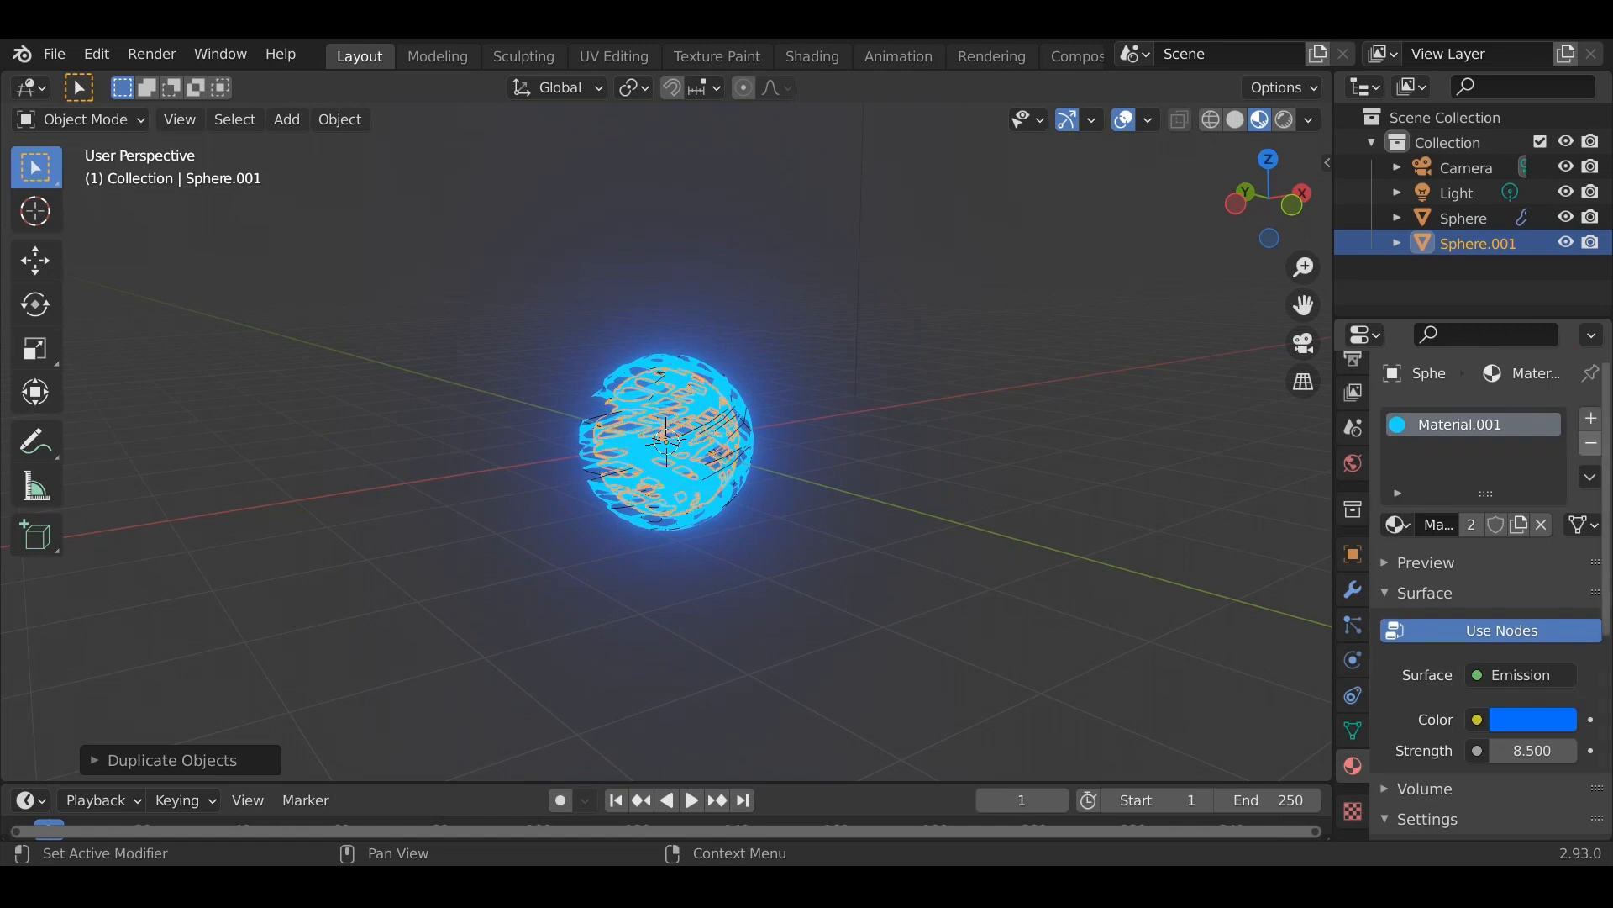
left_click(1592, 444)
left_click(1512, 524)
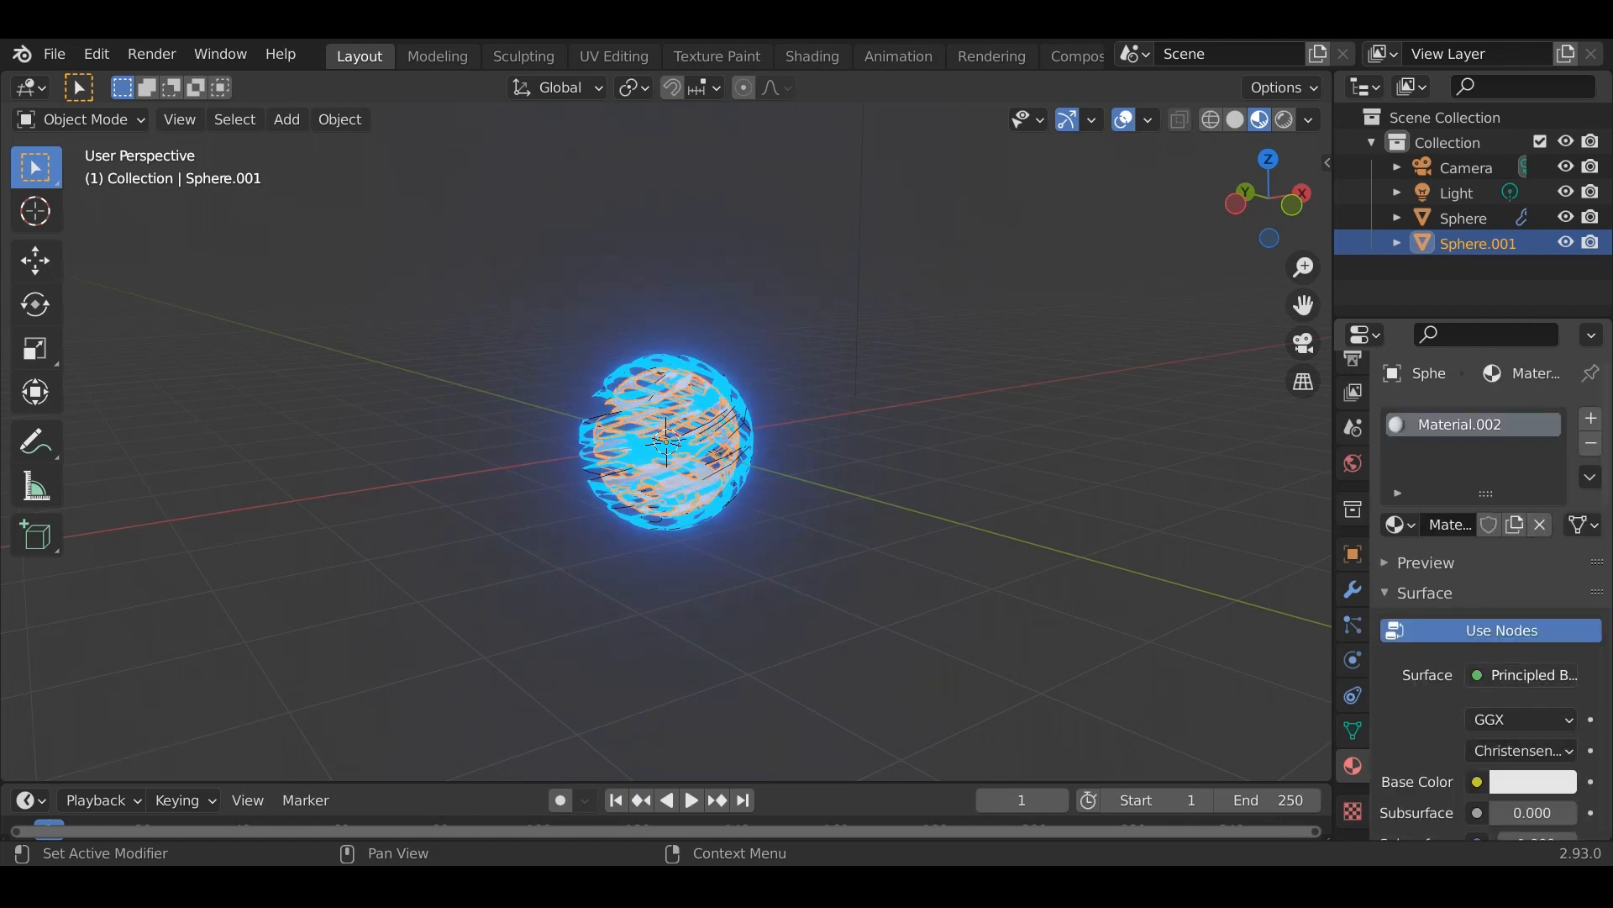
left_click(1523, 675)
left_click(1246, 174)
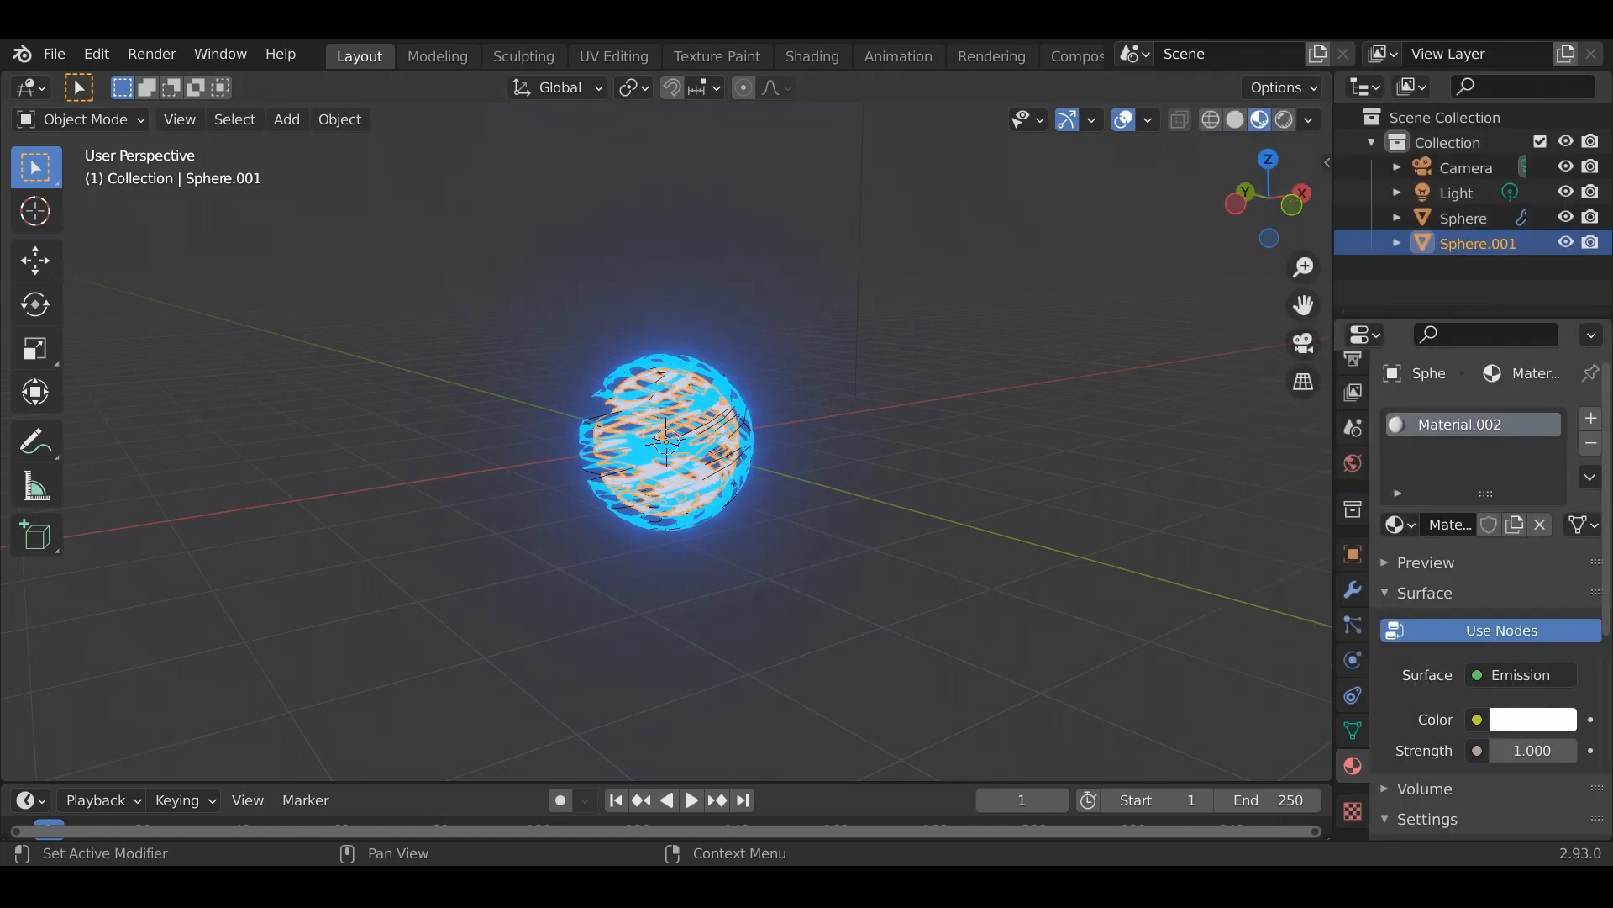
Set the inner sphere's emission color to cyan (H 0.514, S 0.992, V 1.000) and its strength to 3.400, and deselect it
left_click(1534, 720)
left_click_drag(1446, 449, 1458, 355)
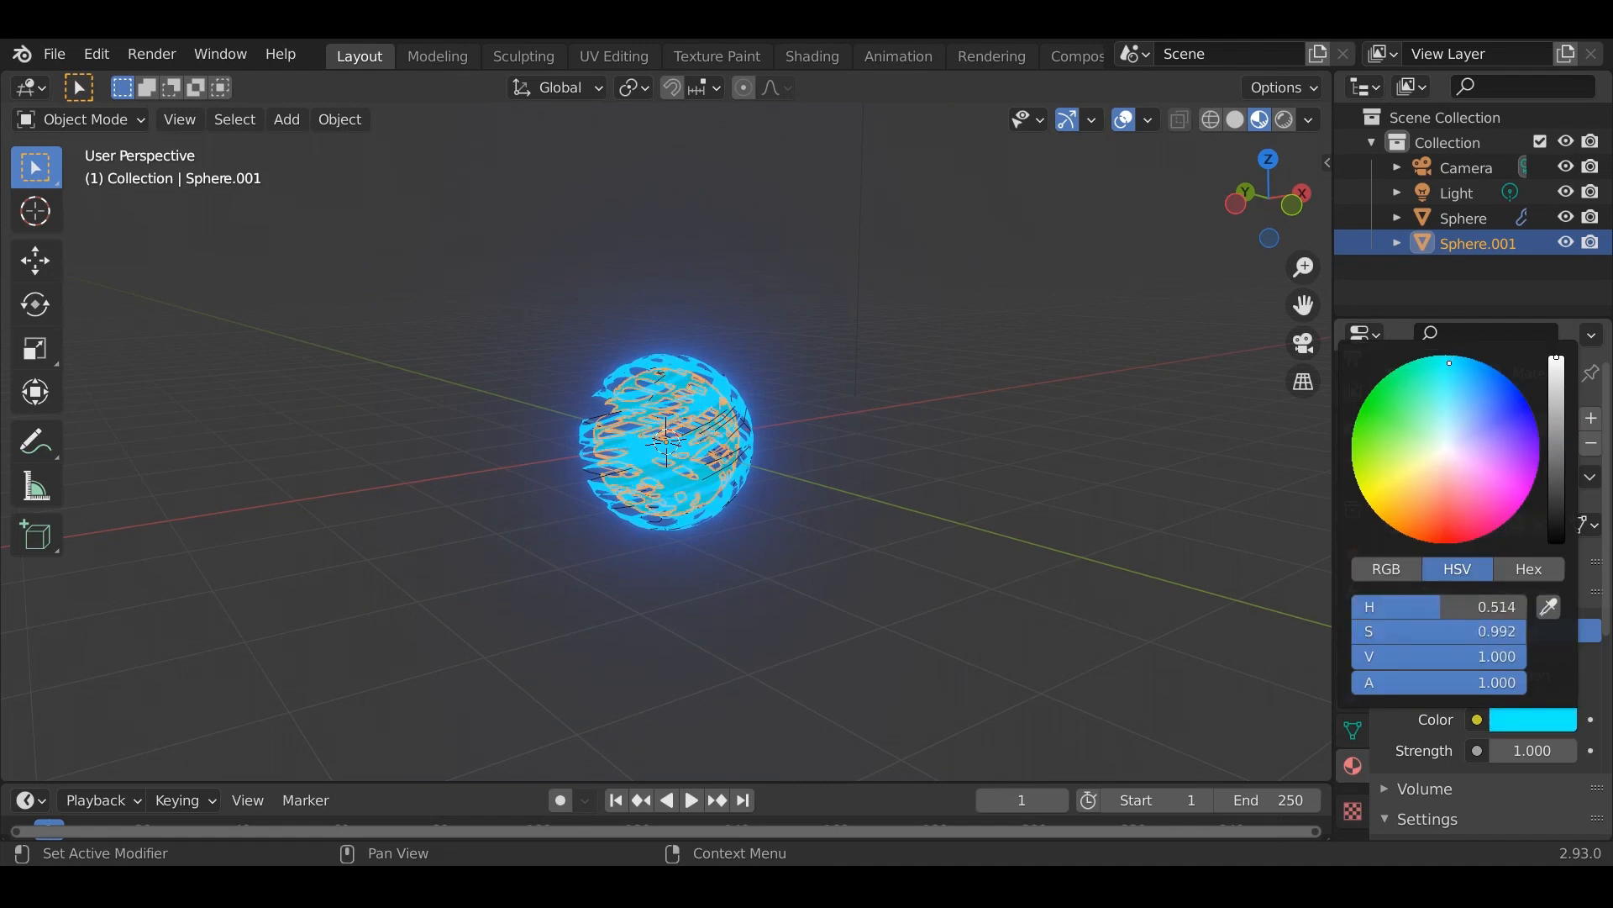
left_click_drag(1533, 750, 1561, 751)
left_click(1063, 538)
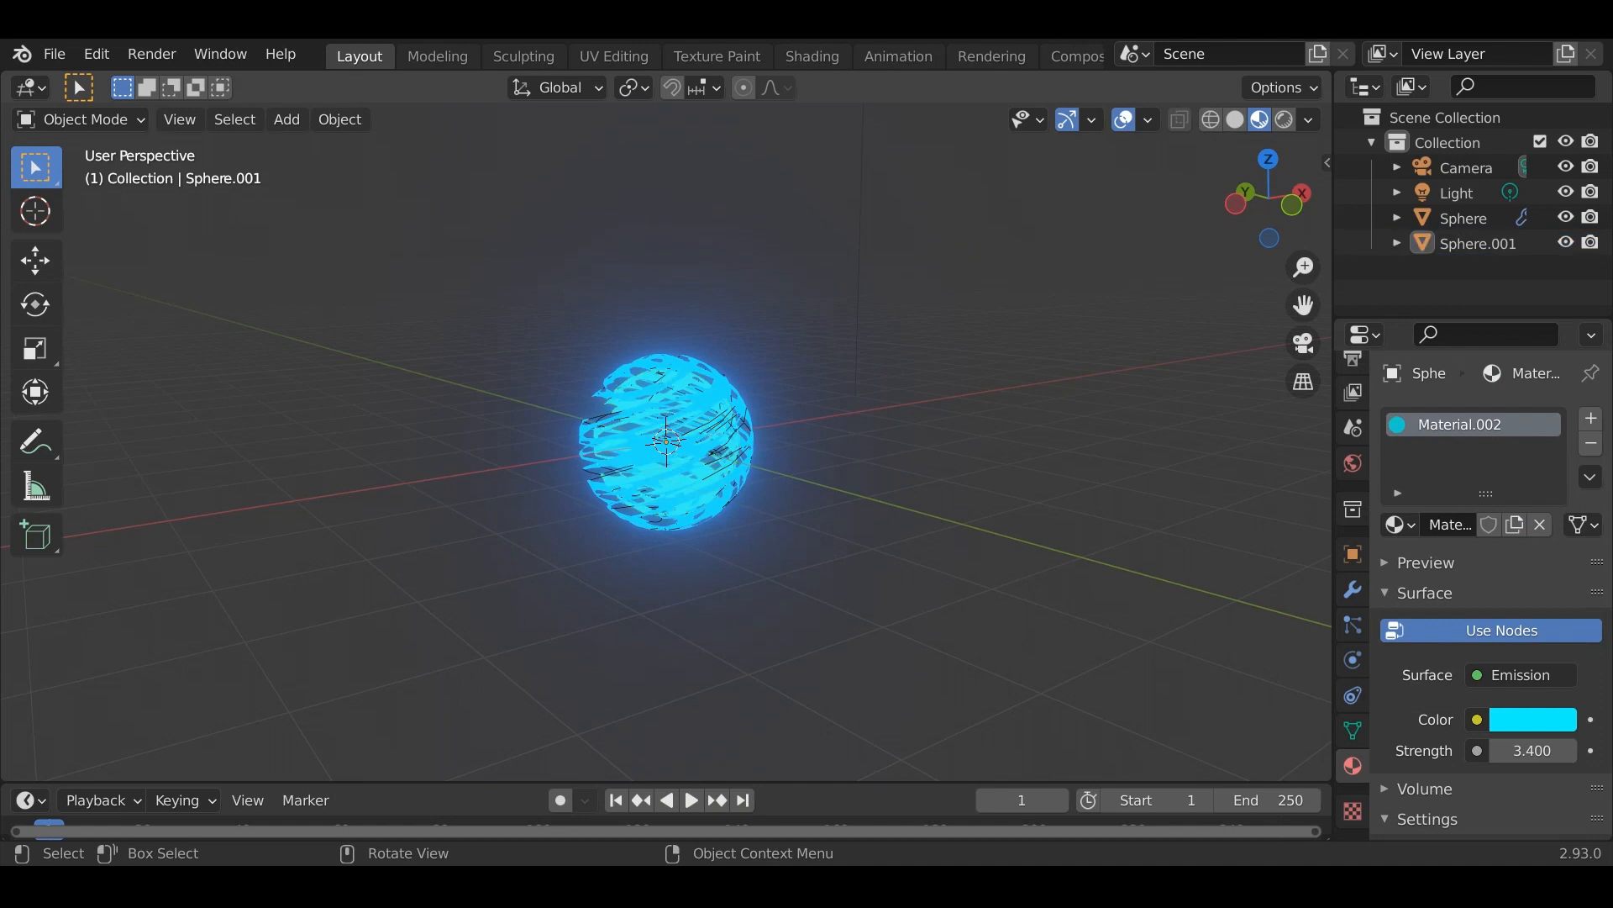
middle_click_drag(1063, 538, 1041, 548)
Duplicate the original blue sphere in place and scale the copy up so that it encloses the other two spheres
left_click(647, 479)
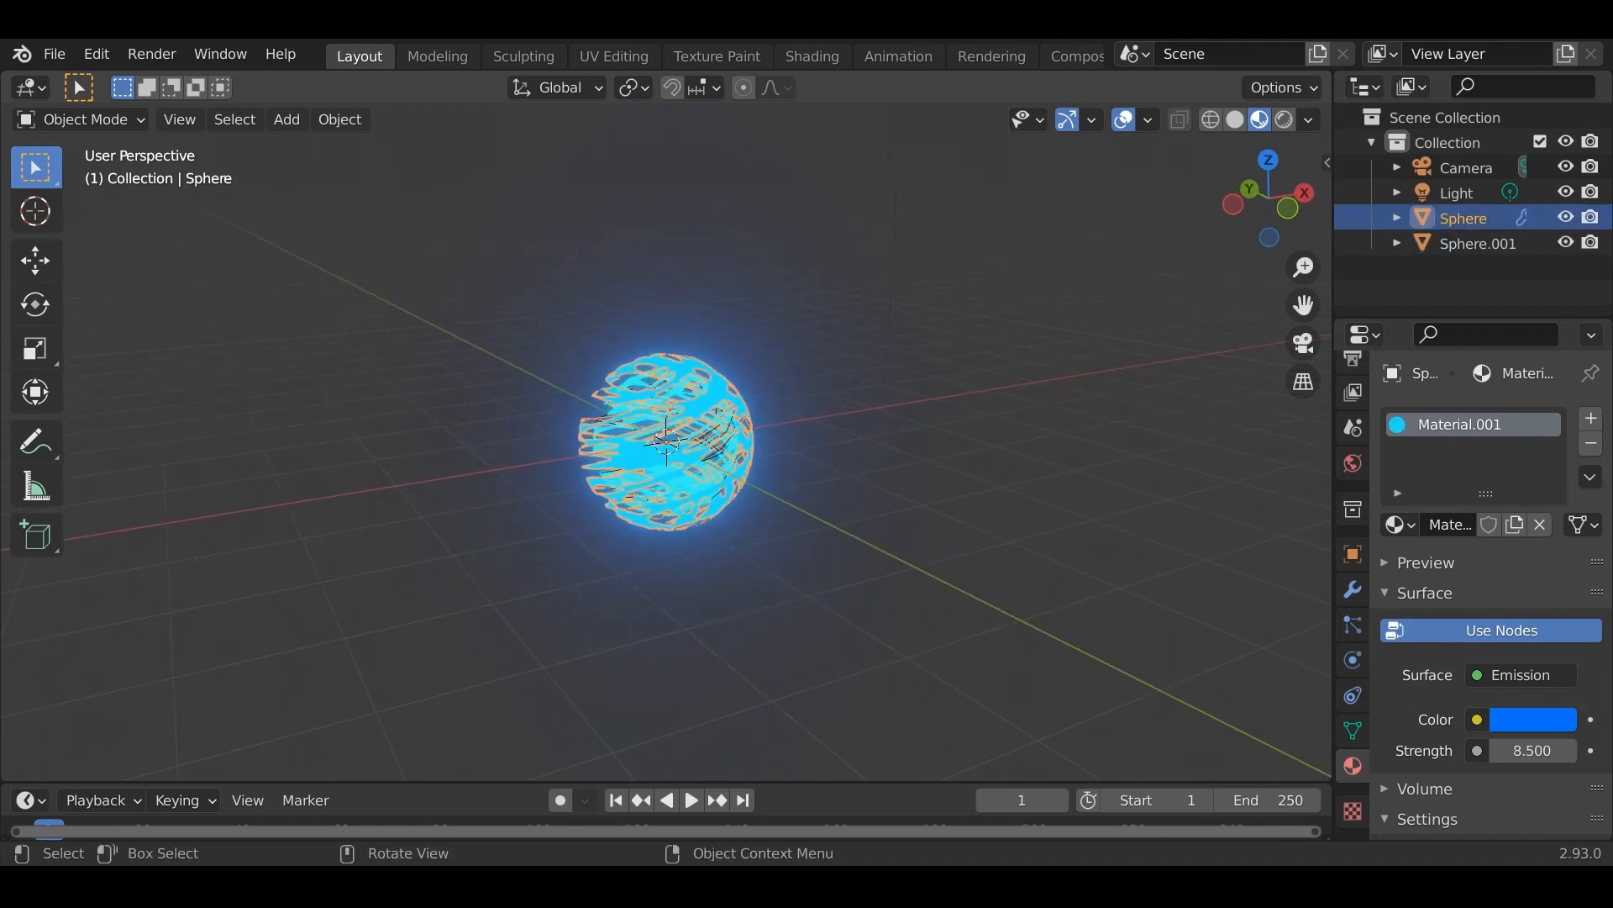
right_click(647, 479)
left_click(647, 479)
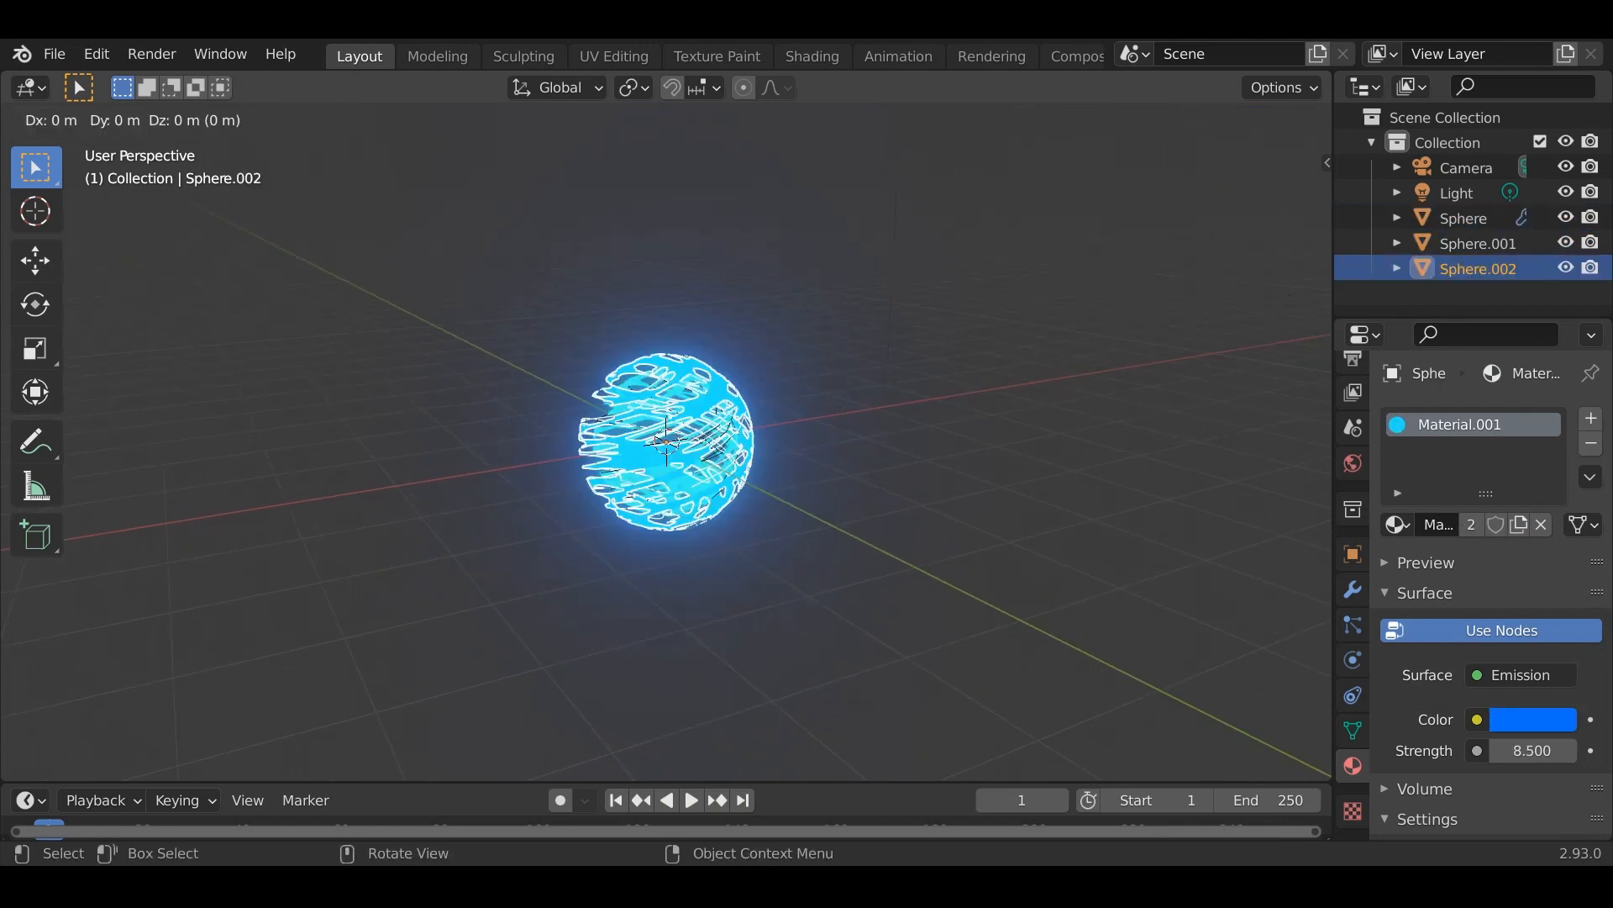
key("s")
key("Return")
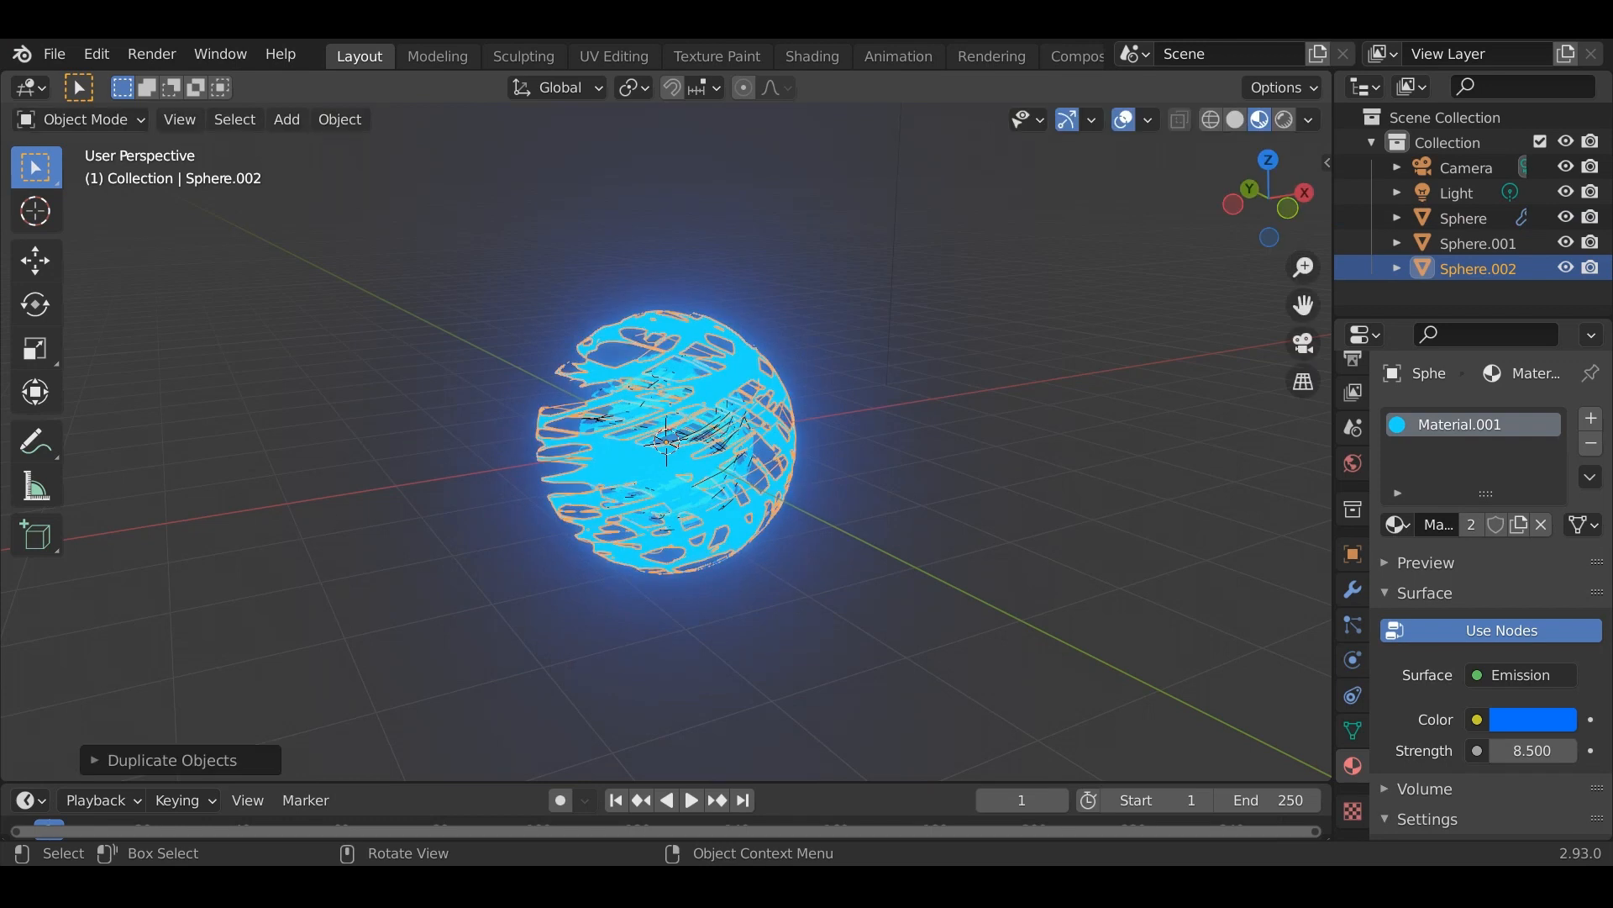
middle_click_drag(781, 487, 563, 487)
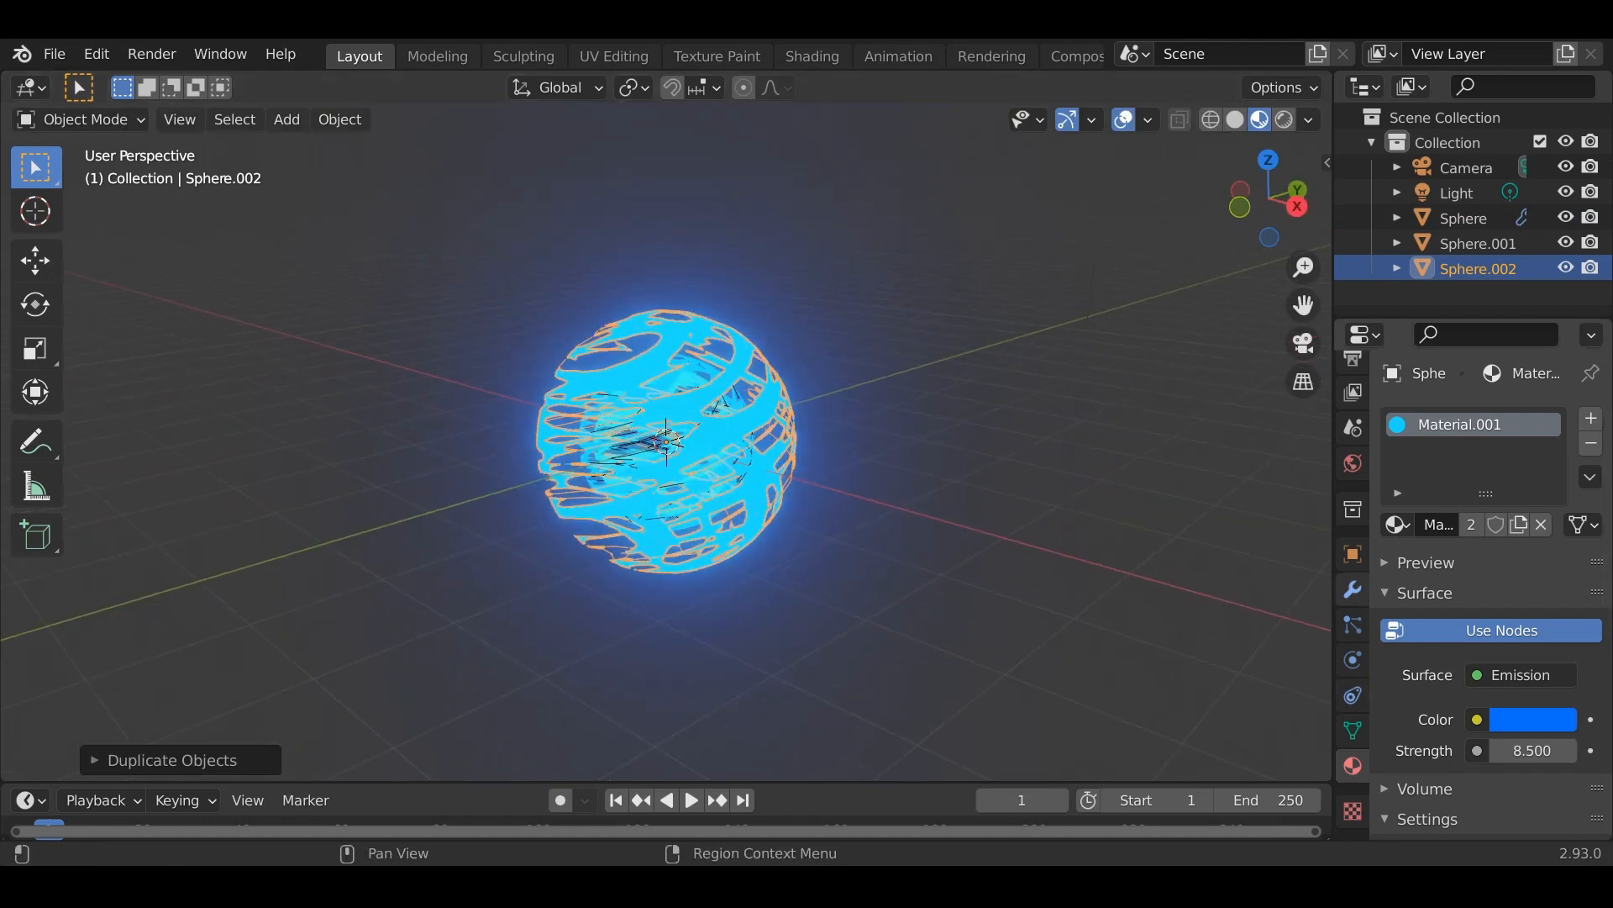
Set the Mask modifier's threshold on the largest outer sphere to 0.539
left_click(1353, 589)
scroll(1491, 588, "down", 10)
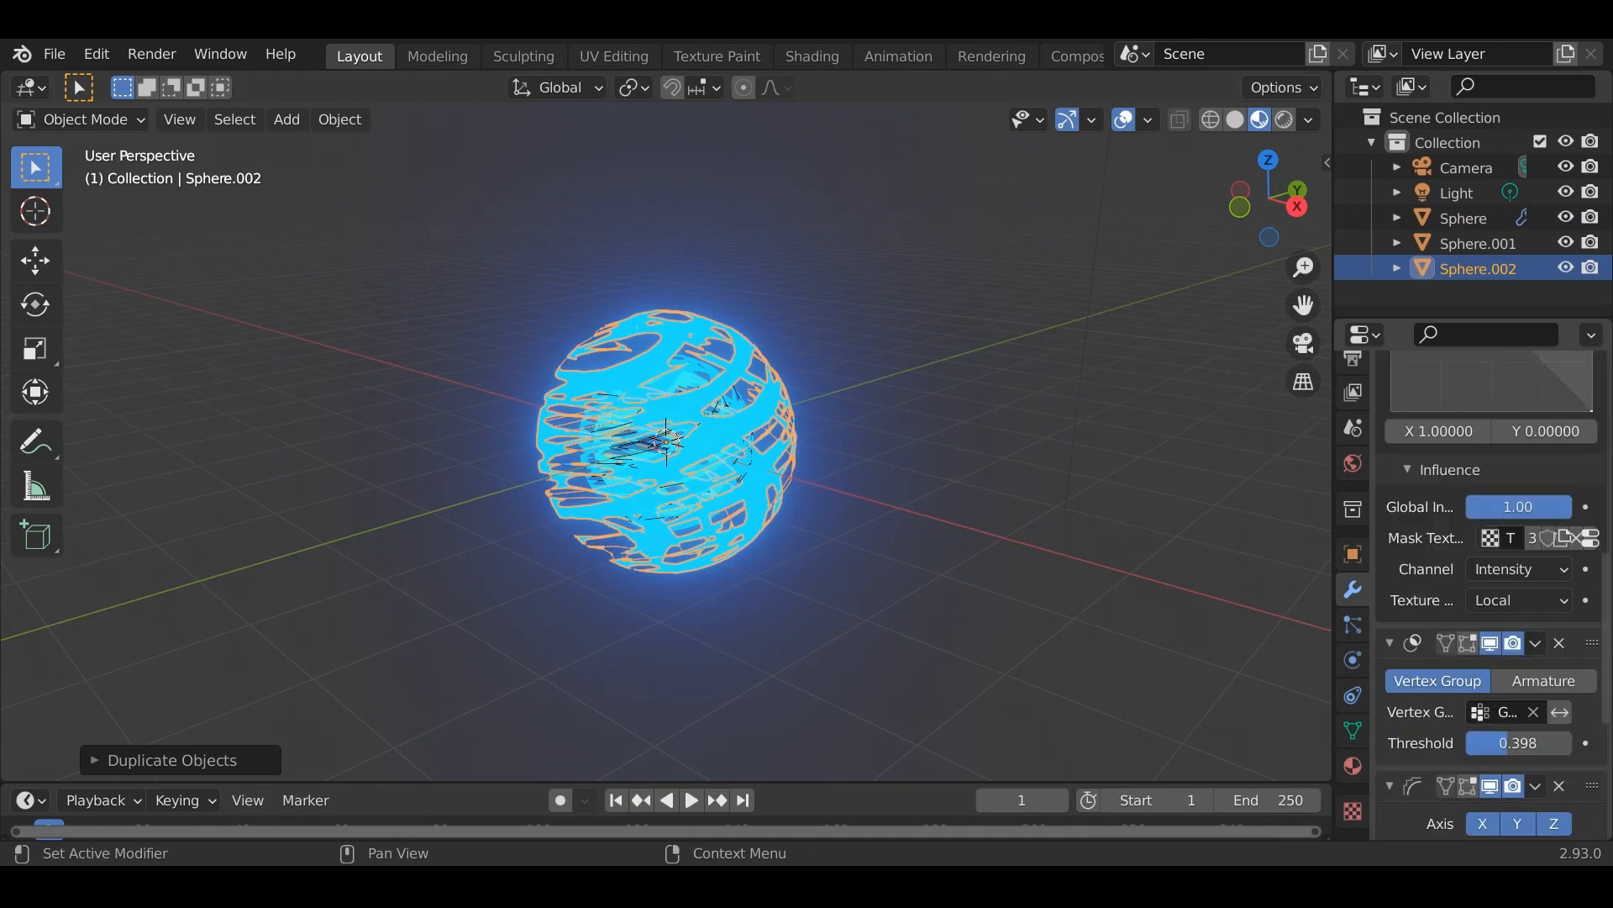
left_click_drag(1518, 743, 1554, 743)
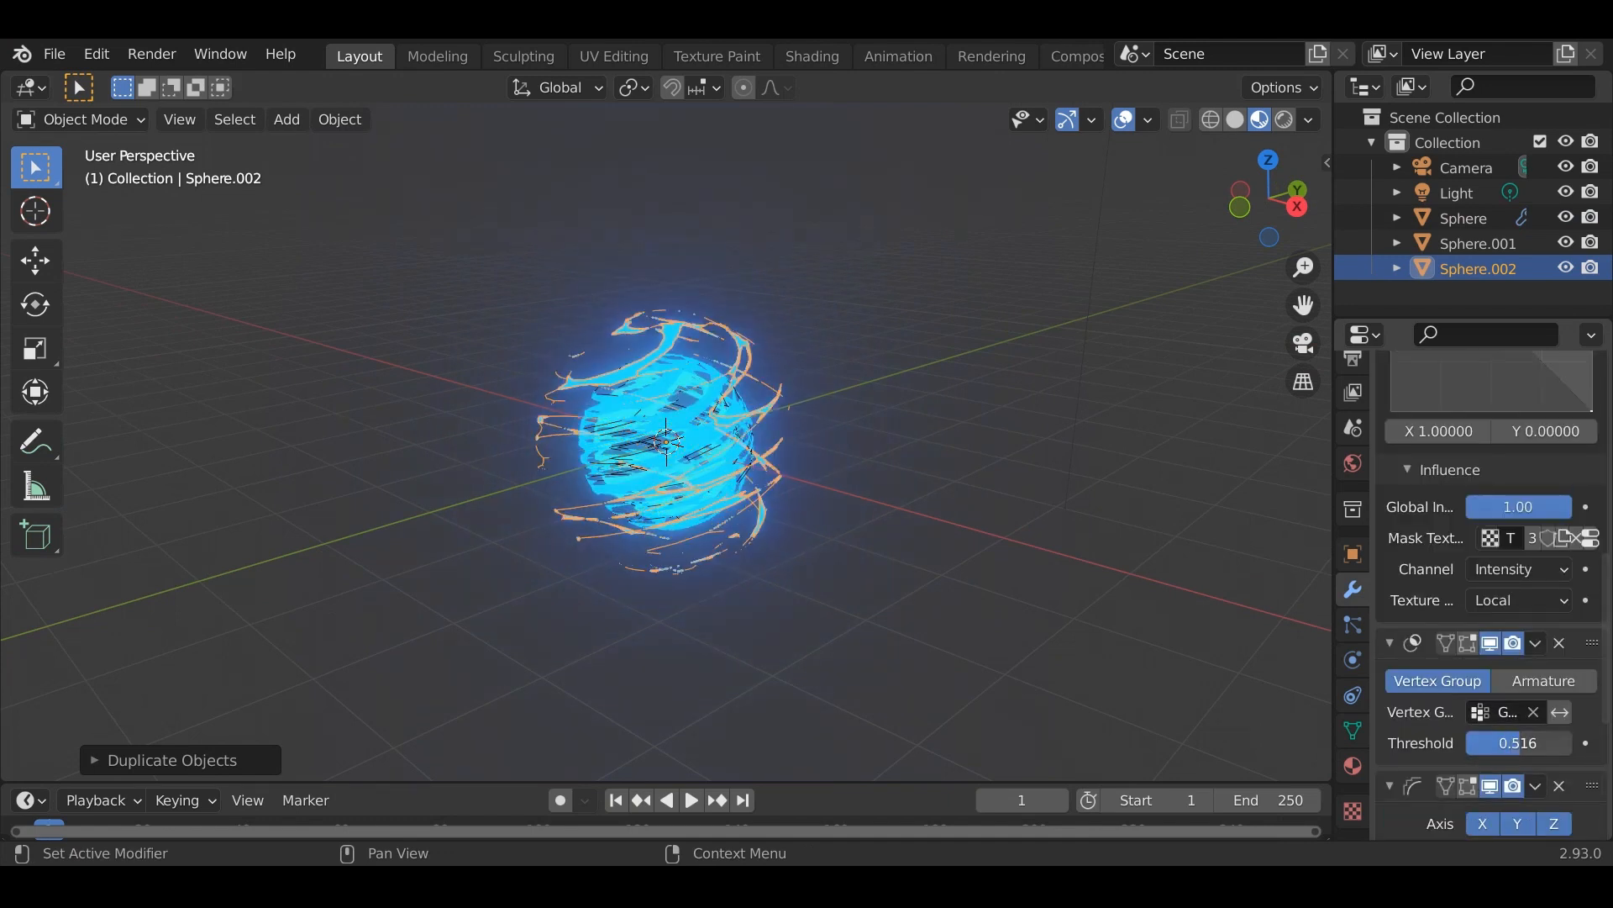
middle_click_drag(589, 471, 1315, 504)
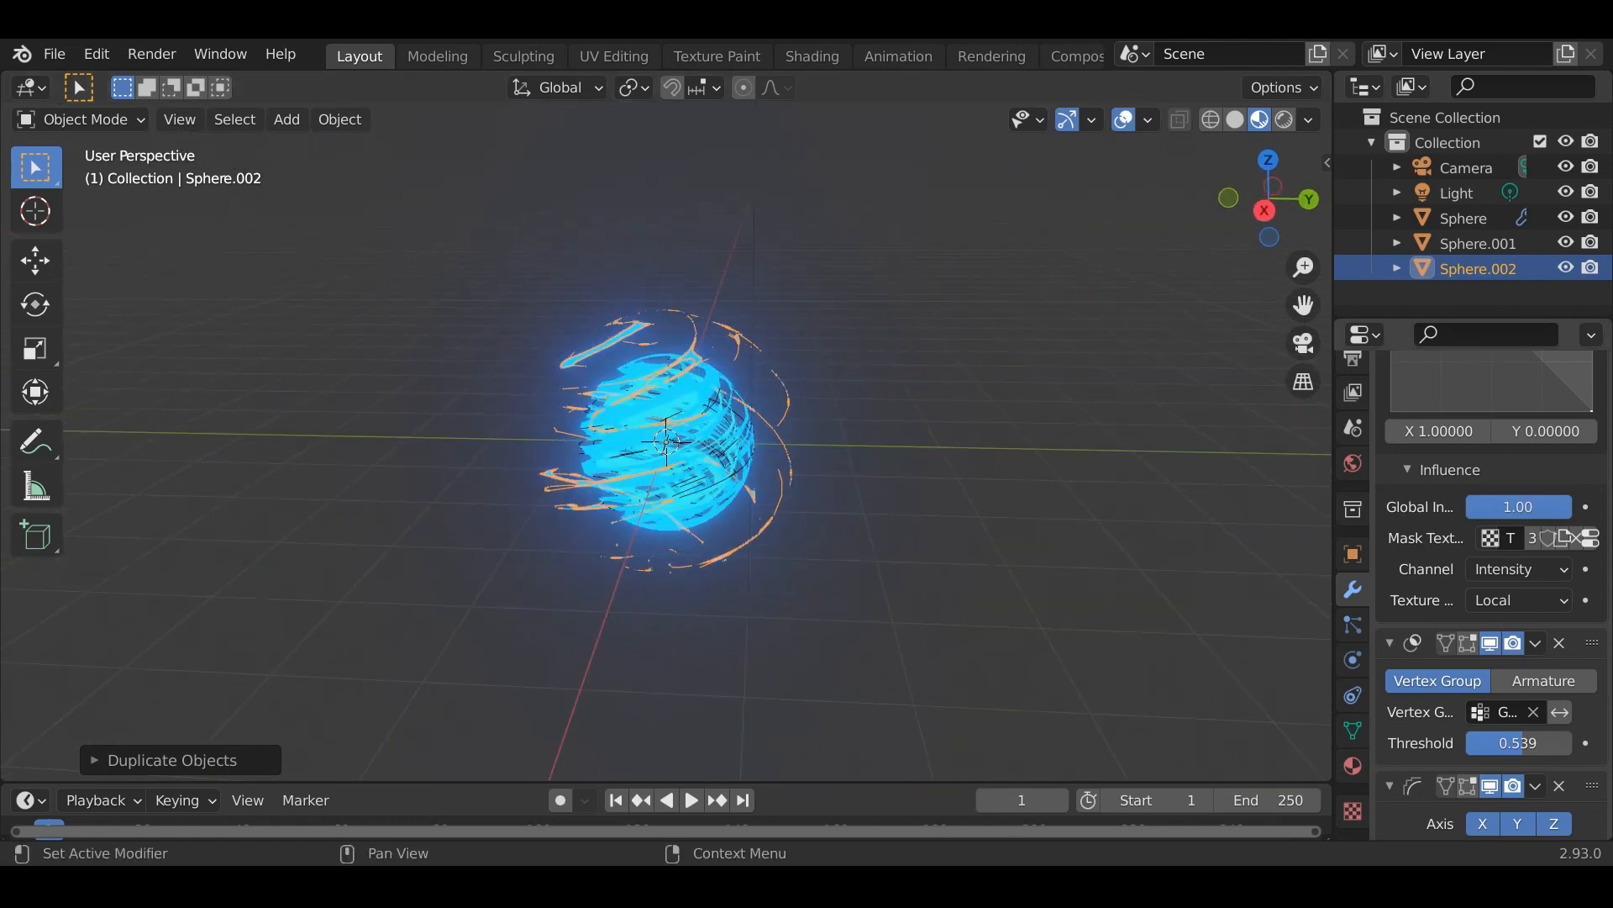
Remove the shared blue material from the outer sphere and assign a new material with an Emission surface
left_click(1353, 766)
scroll(1488, 588, "up", 7)
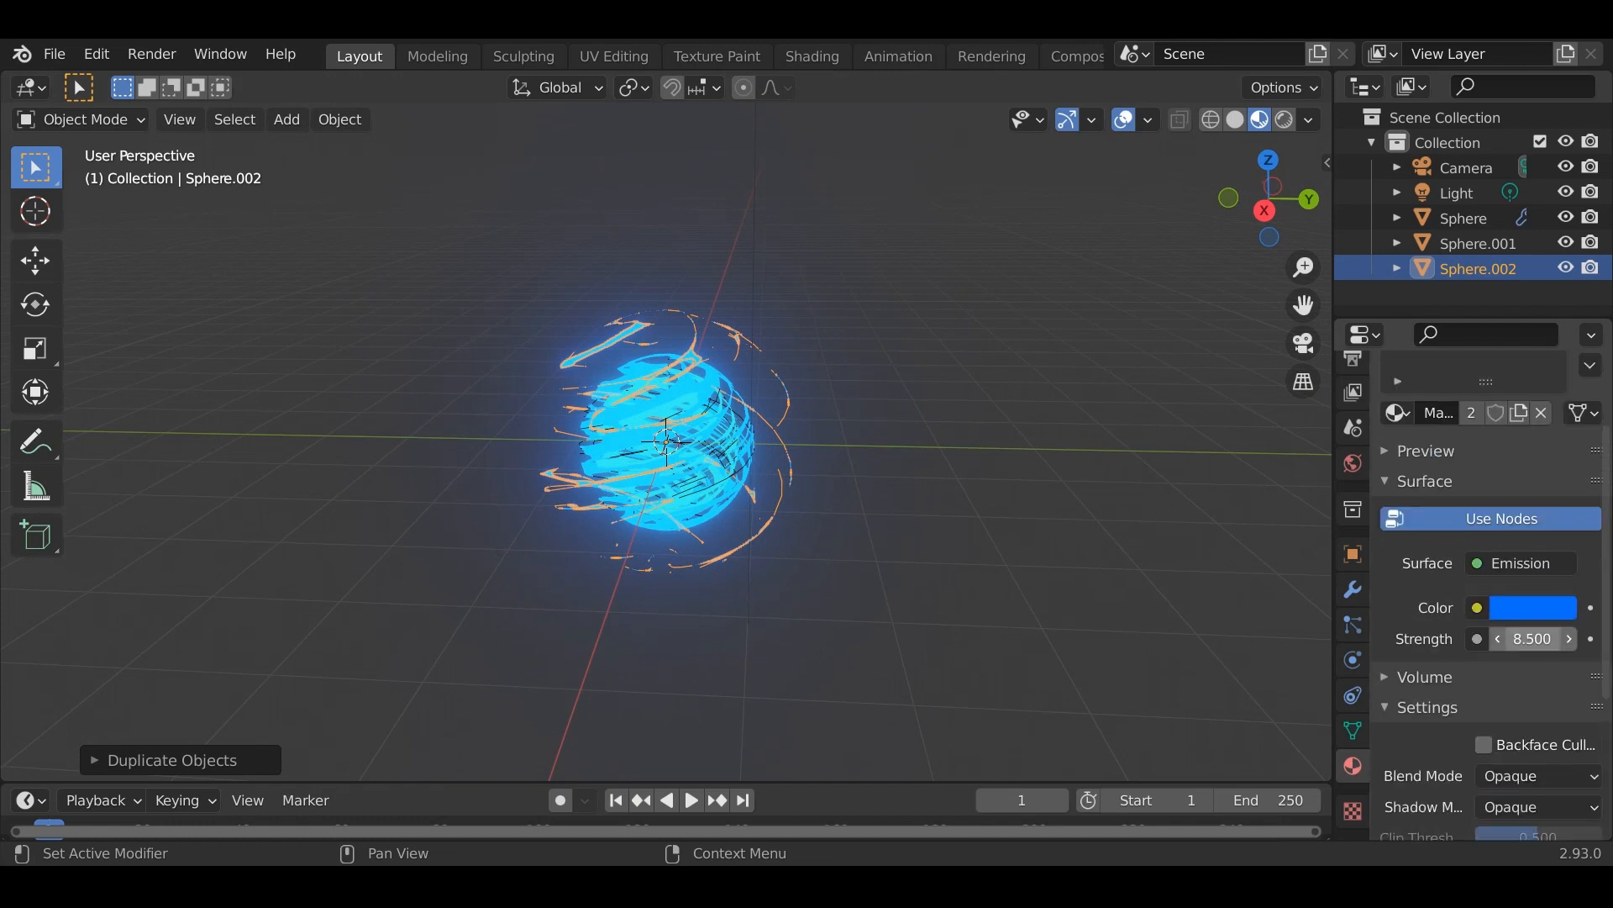
scroll(1488, 588, "up", 3)
scroll(1491, 592, "up", 1)
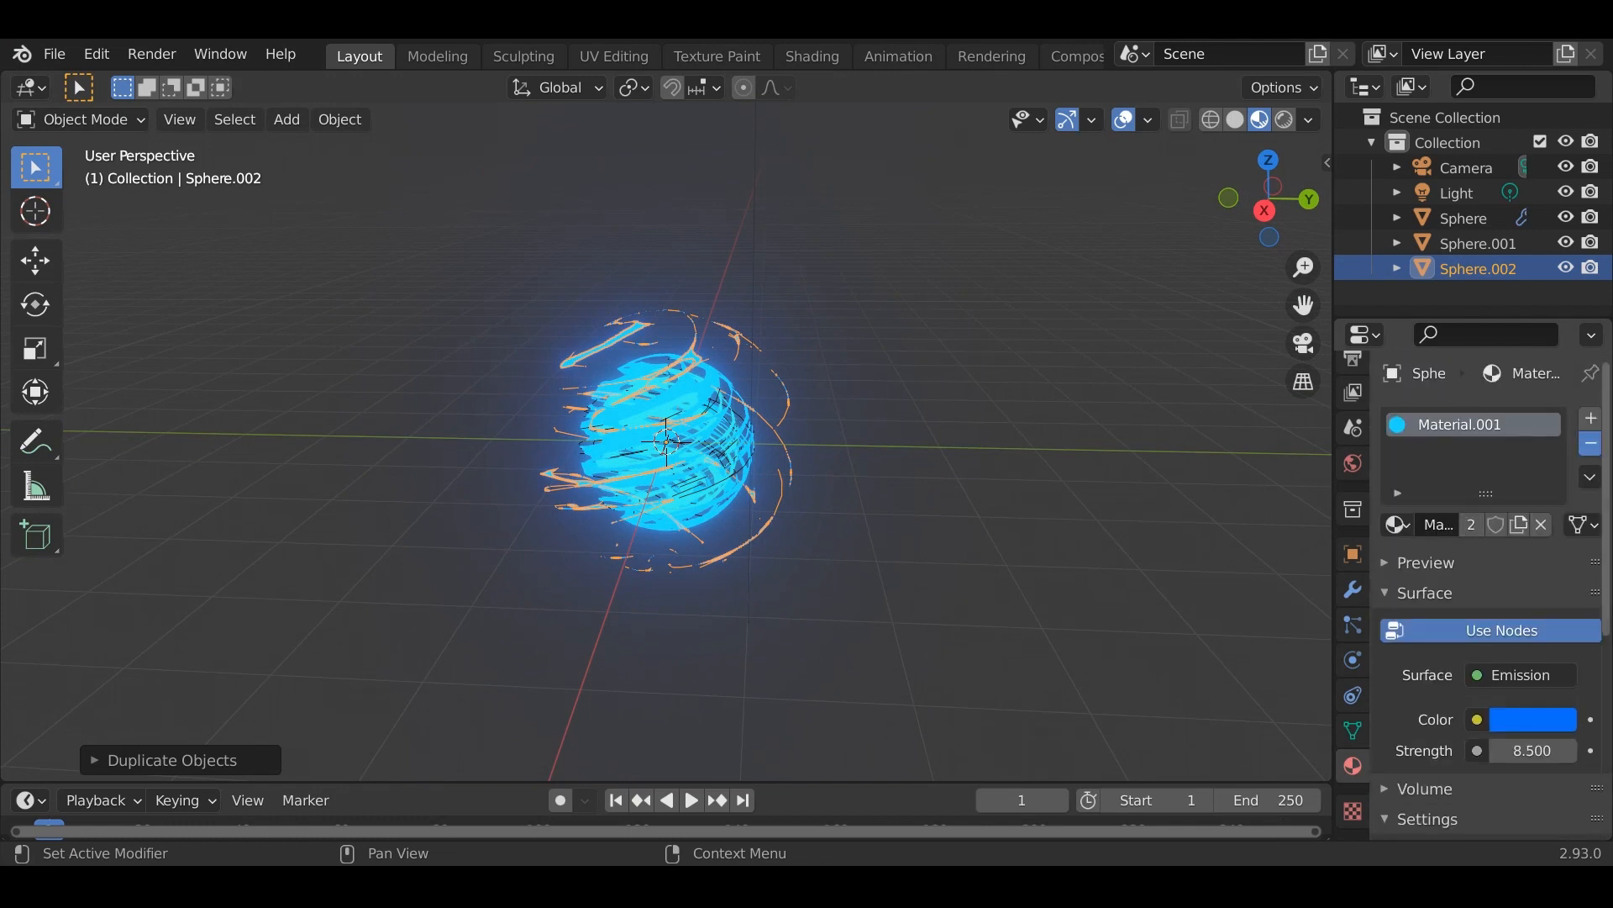
left_click(1590, 443)
left_click(1591, 419)
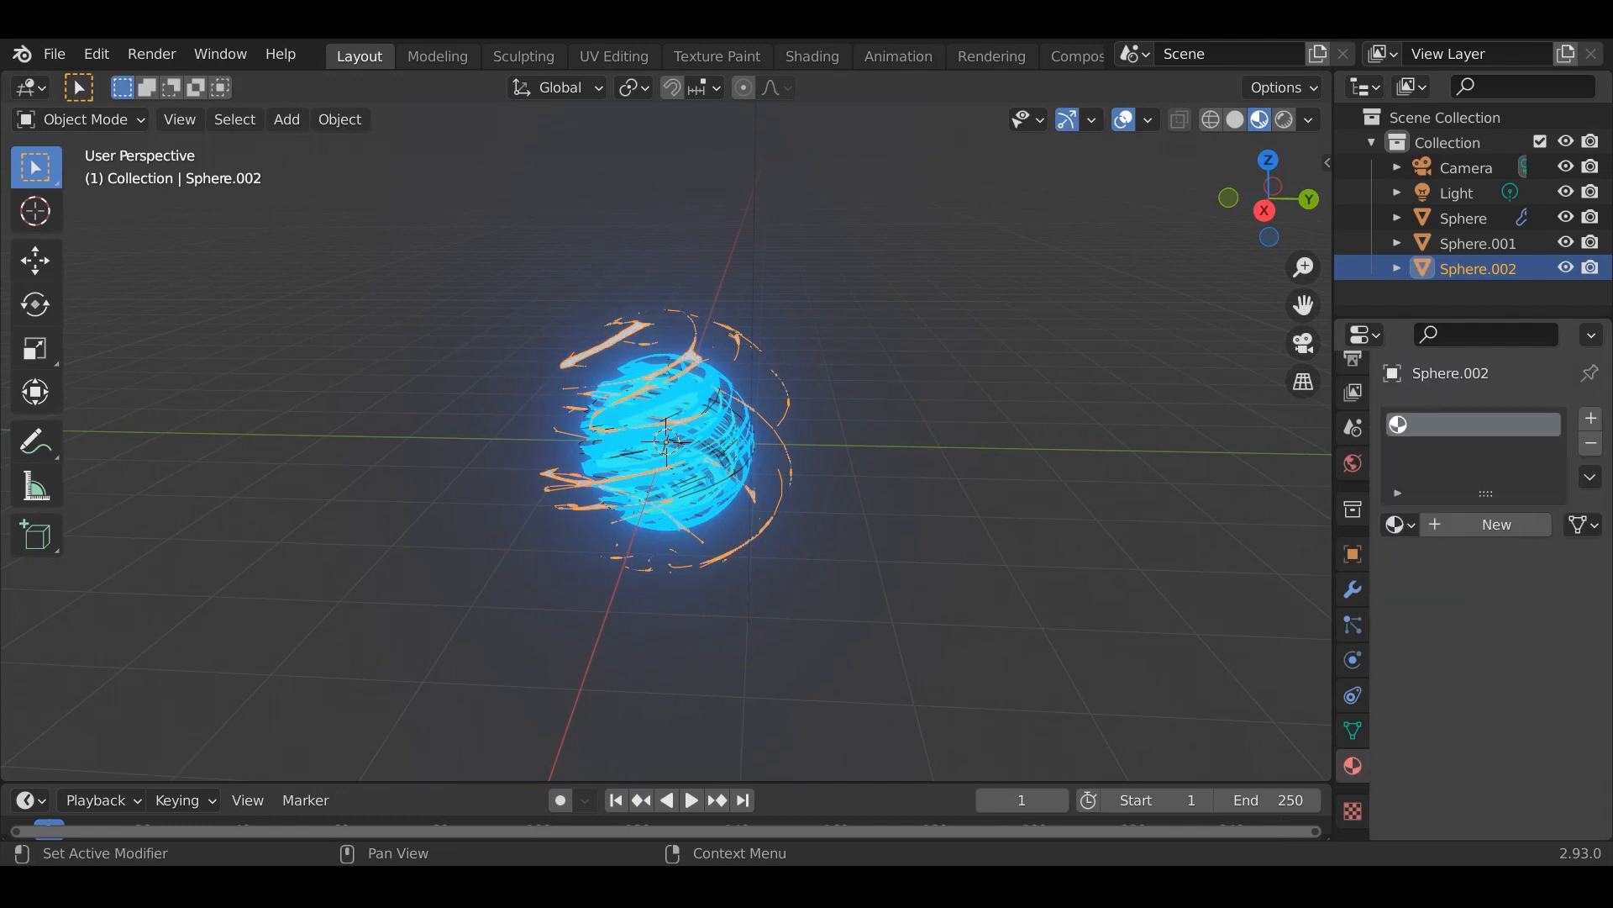
left_click(1491, 524)
left_click(1521, 675)
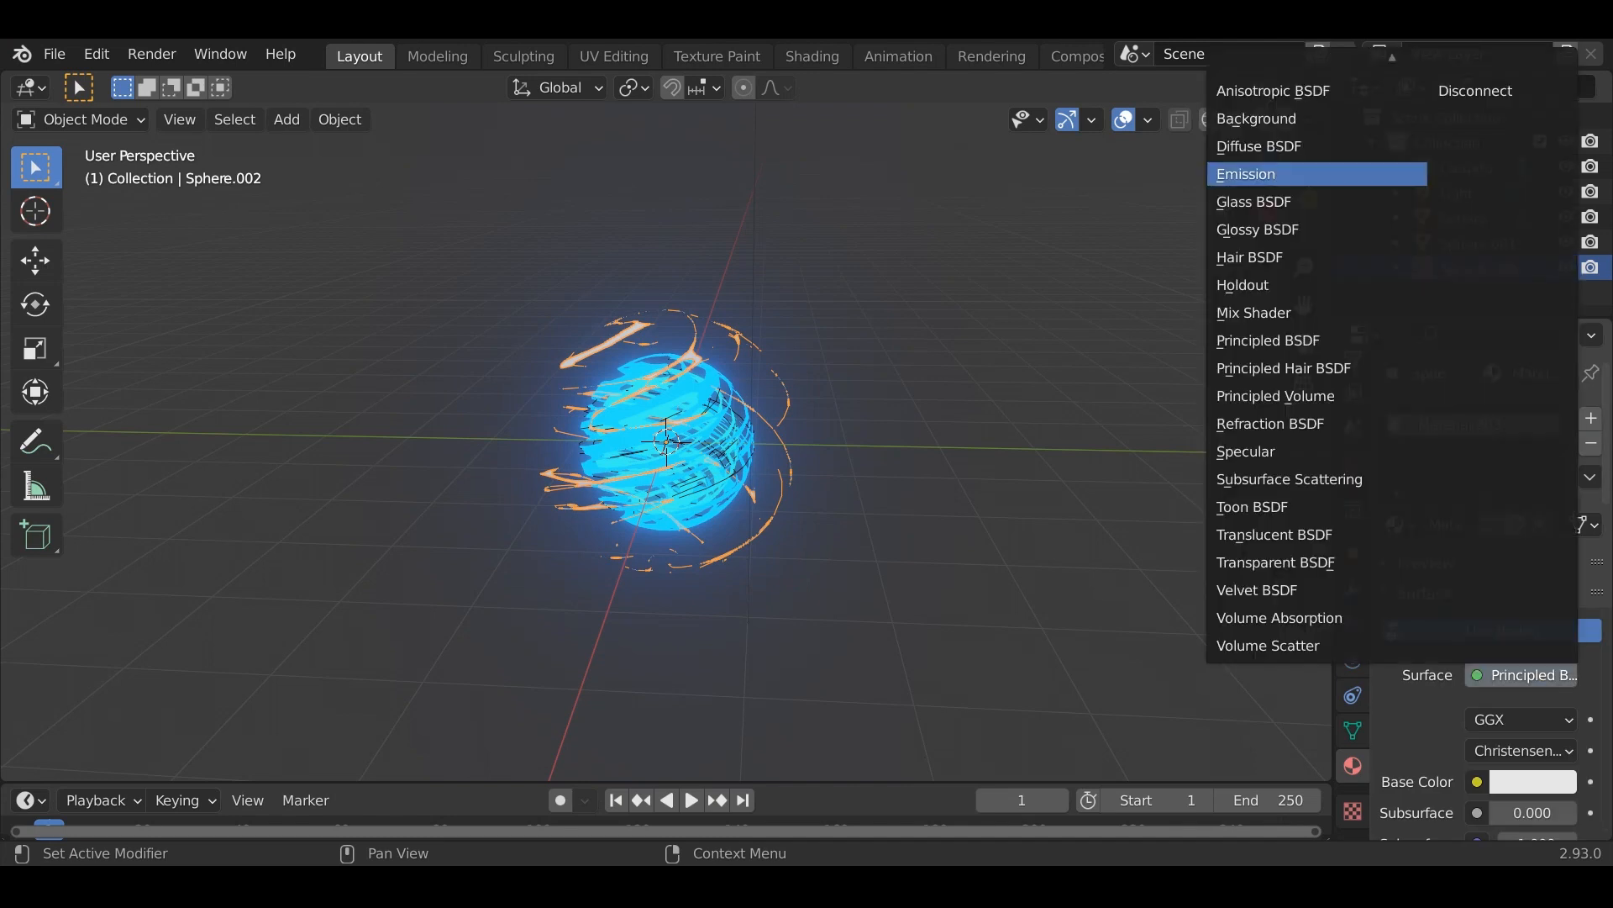
left_click(1319, 174)
Set the outer sphere's emission color to a deep violet-tinged blue and its emission strength to 5.200
scroll(1491, 595, "down", 3)
left_click(1534, 618)
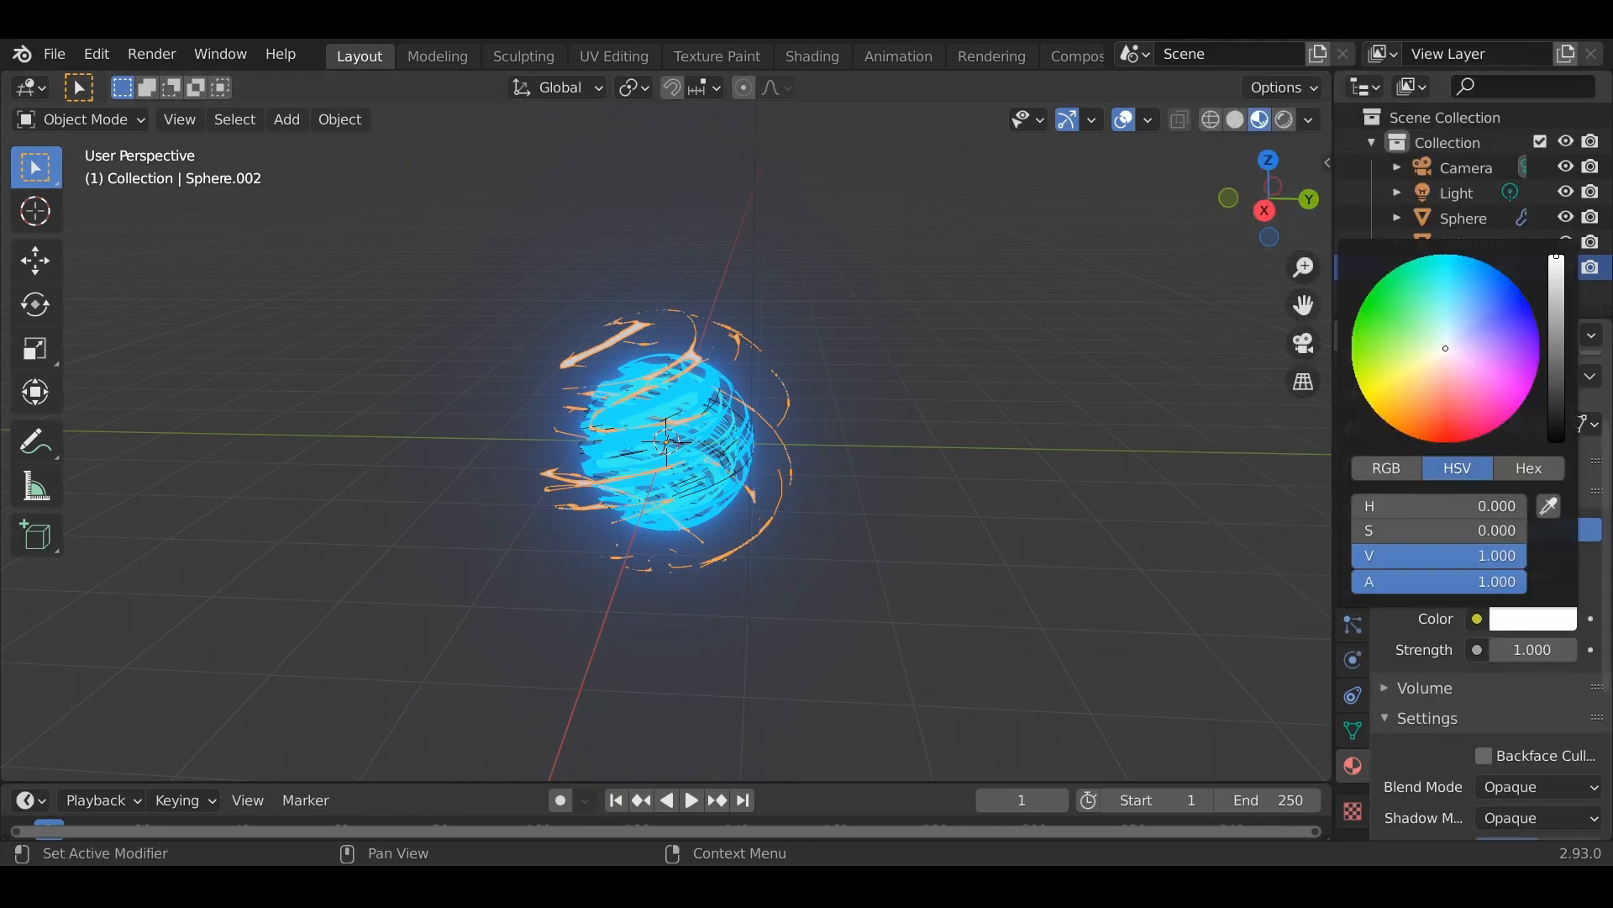
left_click_drag(1446, 348, 1537, 327)
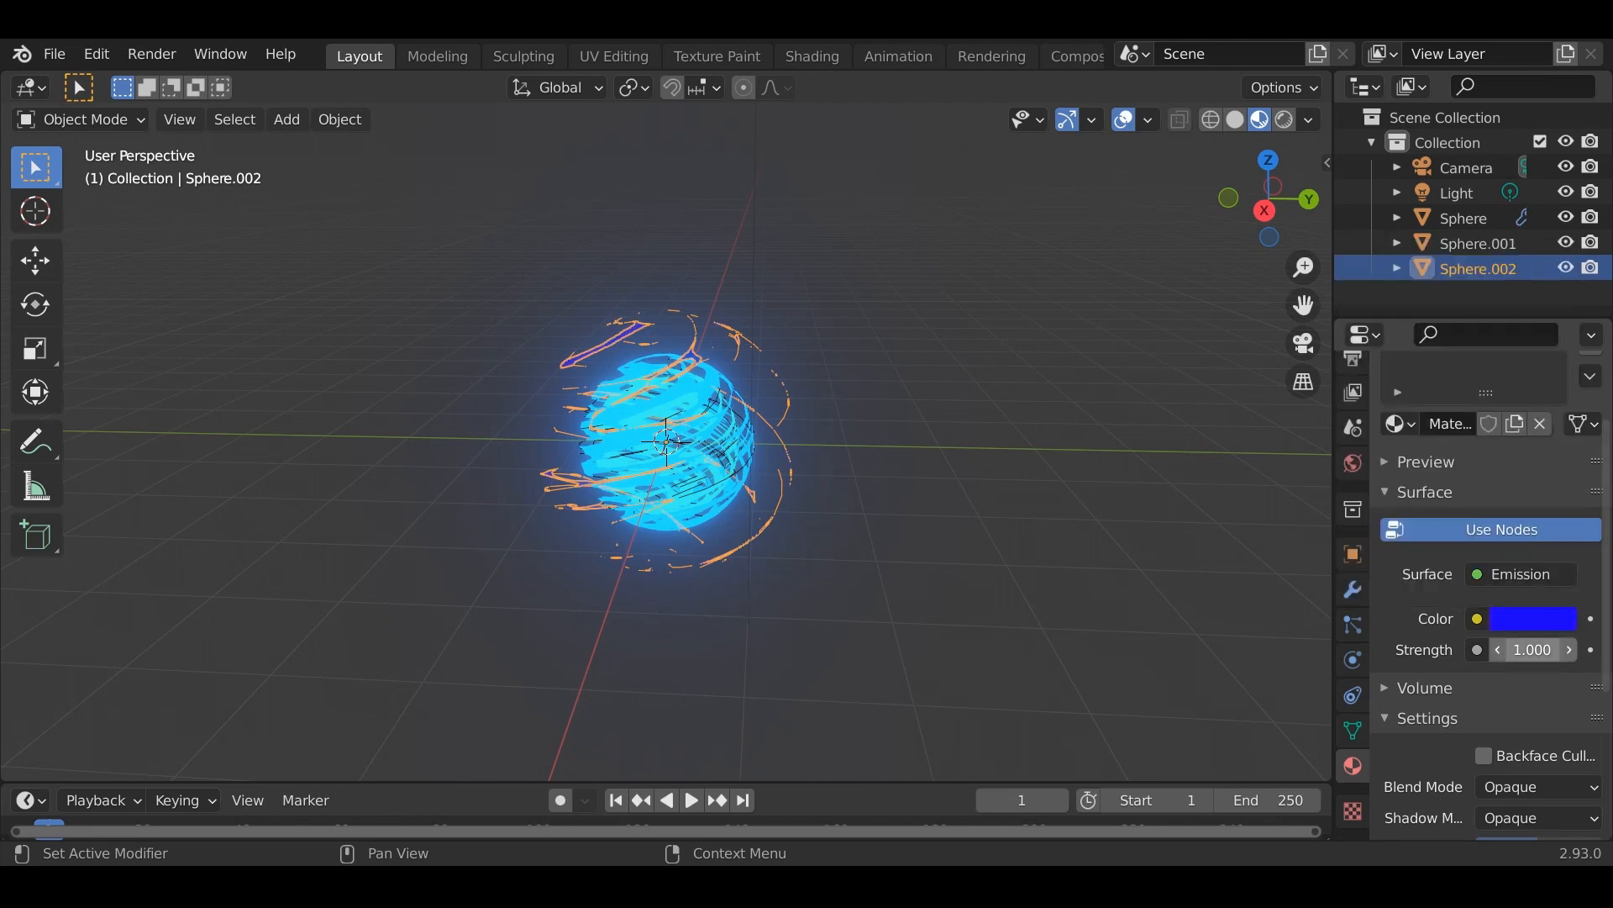
left_click(1569, 649)
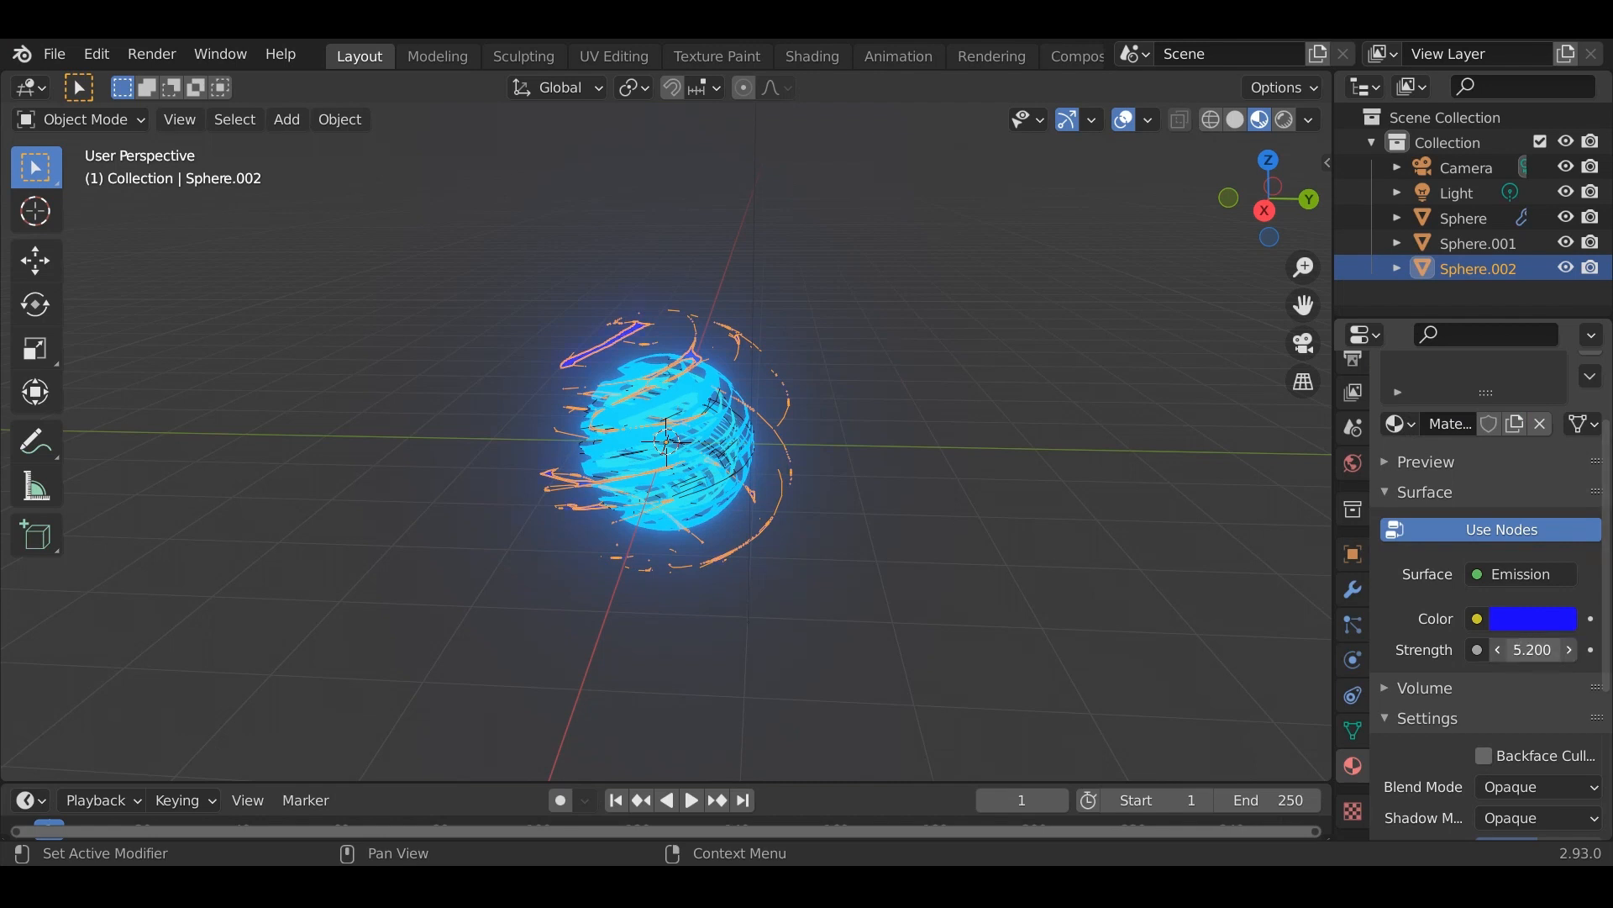
Deselect the outer sphere and hide the viewport overlays to show the glowing object without grid and outlines
left_click(975, 537)
middle_click_drag(974, 537, 1059, 475)
scroll(1311, 538, "up", 1)
scroll(1311, 538, "down", 1)
scroll(781, 437, "up", 1)
scroll(781, 437, "up", 4)
scroll(781, 437, "down", 1)
scroll(966, 487, "down", 4)
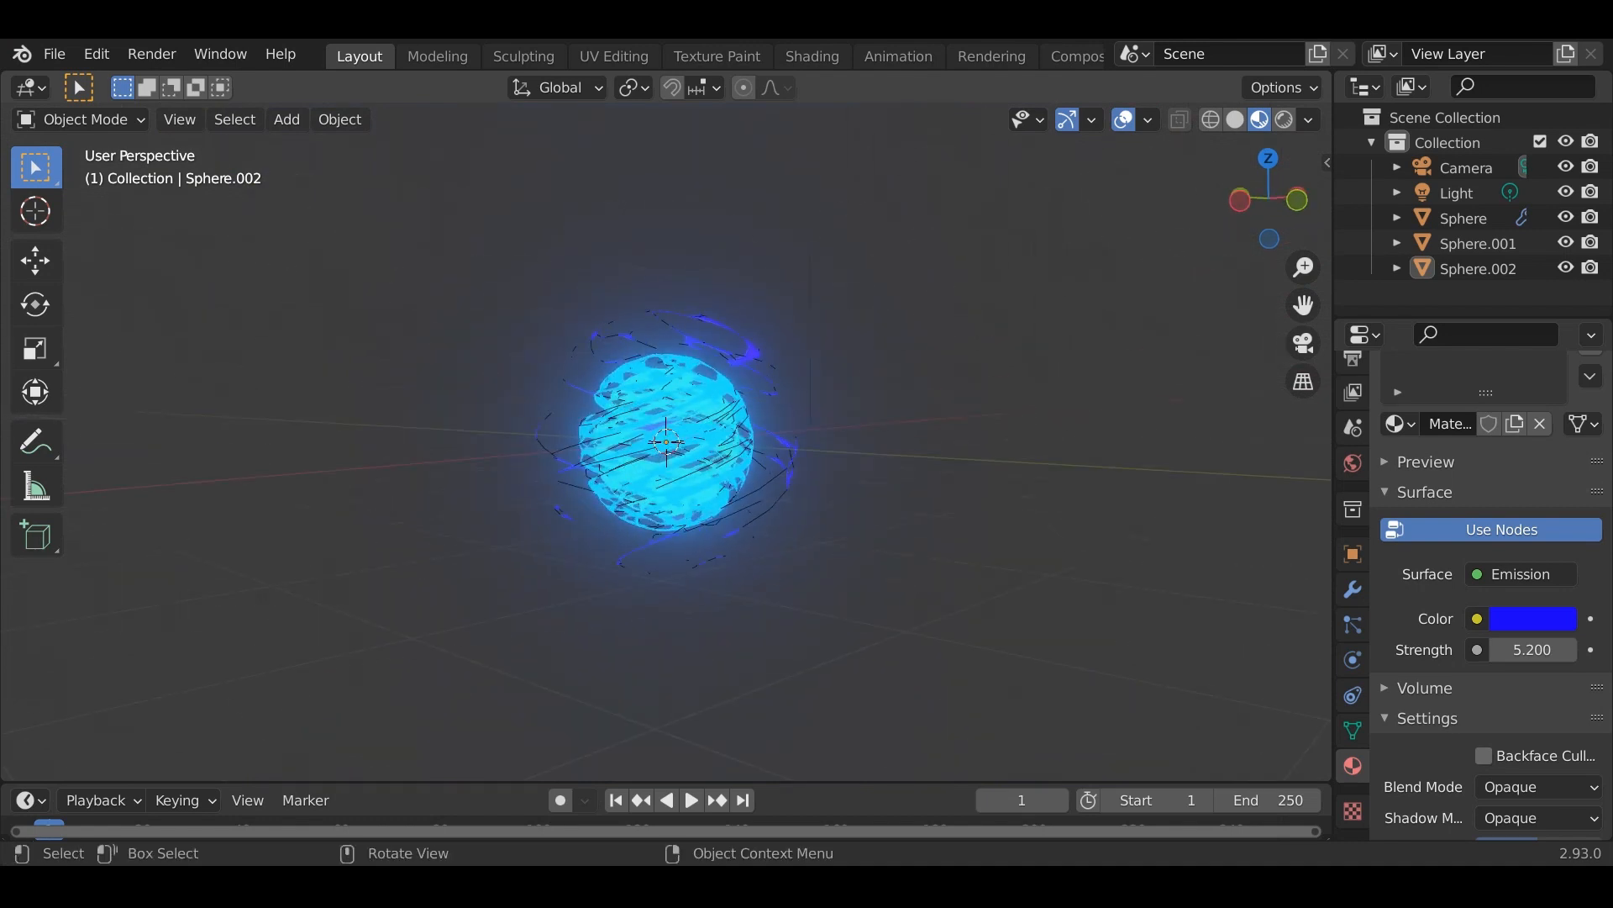
key("shift+alt+z")
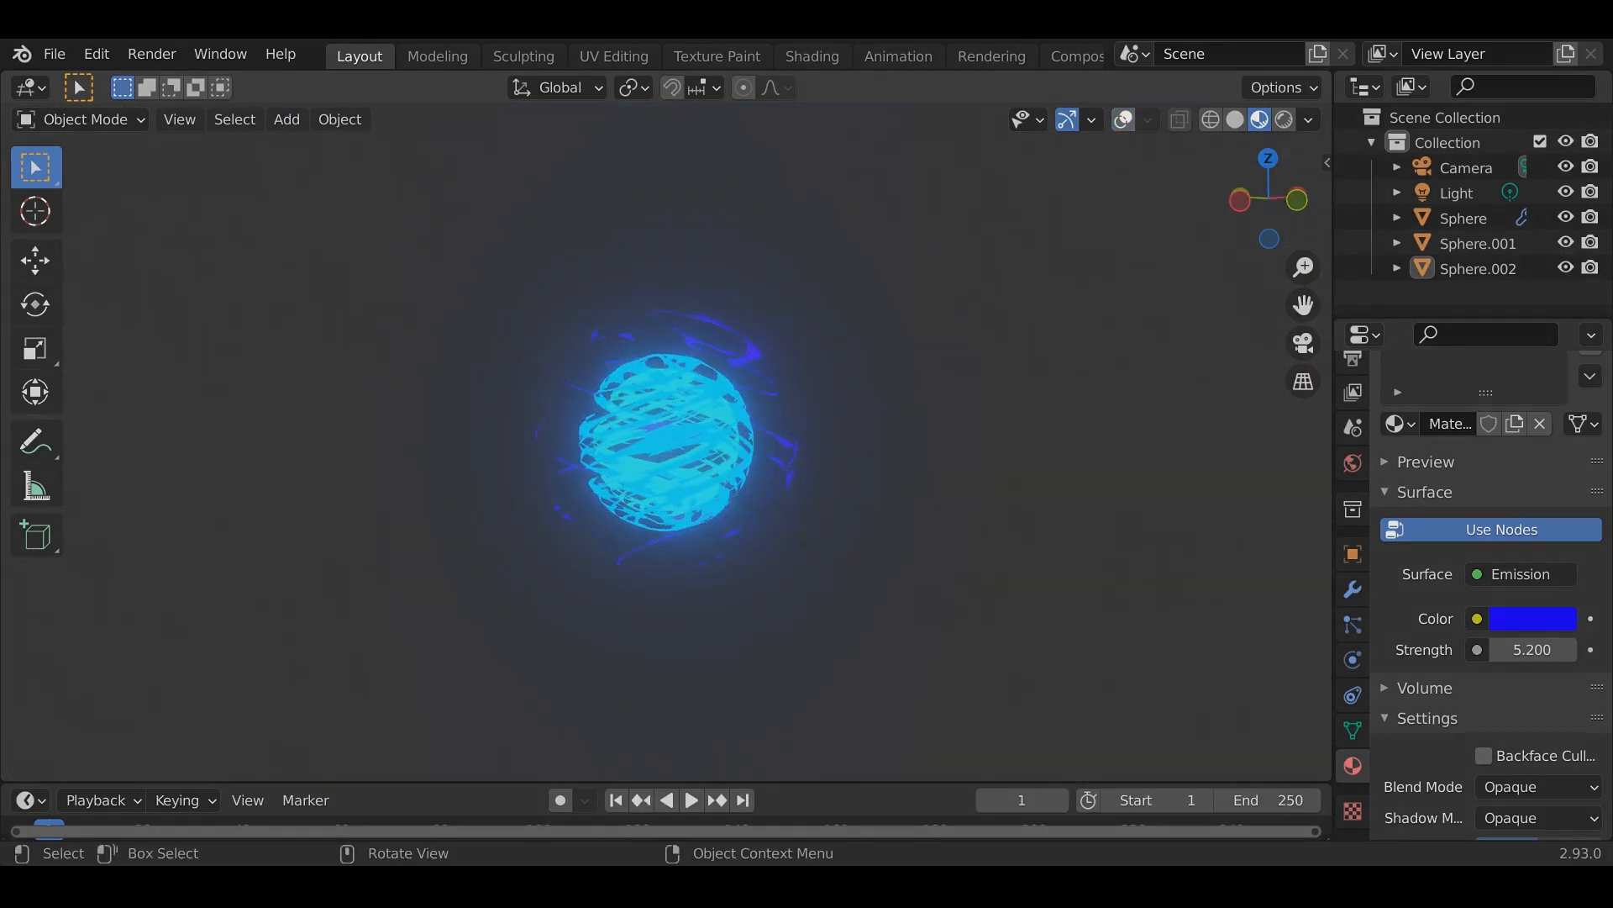